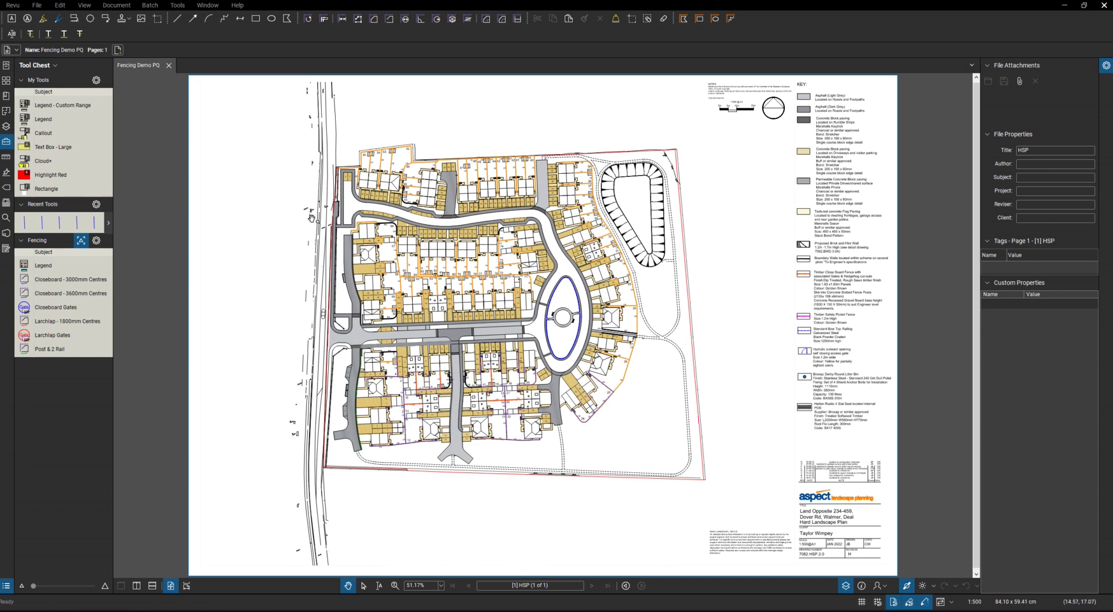
- Open the markups list and check the layer assignments of the Closeboard Gates and Closeboard - 3600mm Centres tools
left_click(7, 586)
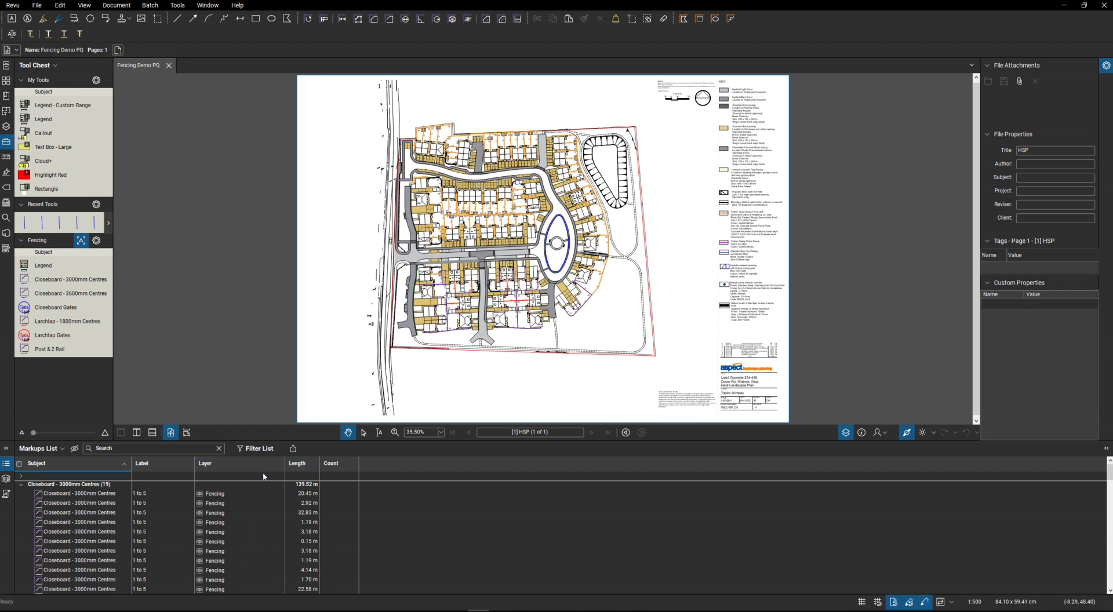
left_click(64, 311)
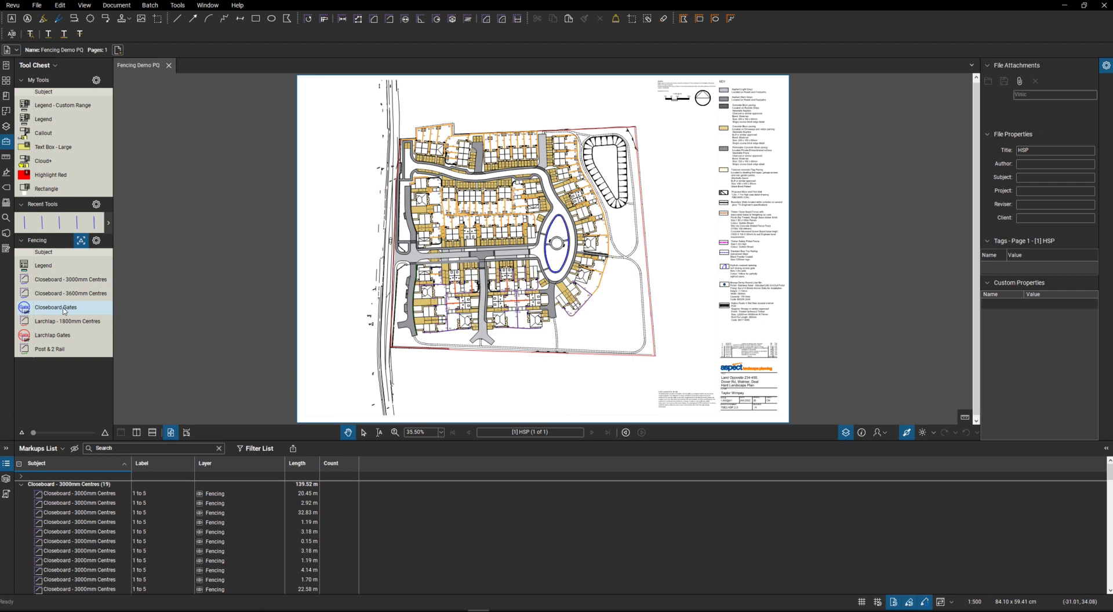
right_click(64, 311)
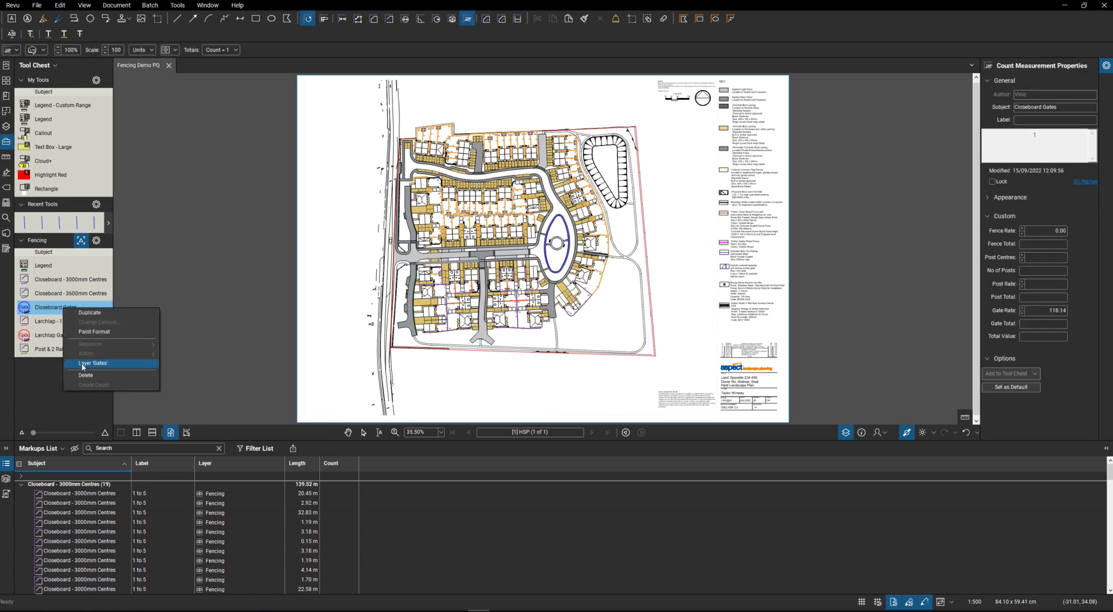
left_click(46, 294)
right_click(53, 297)
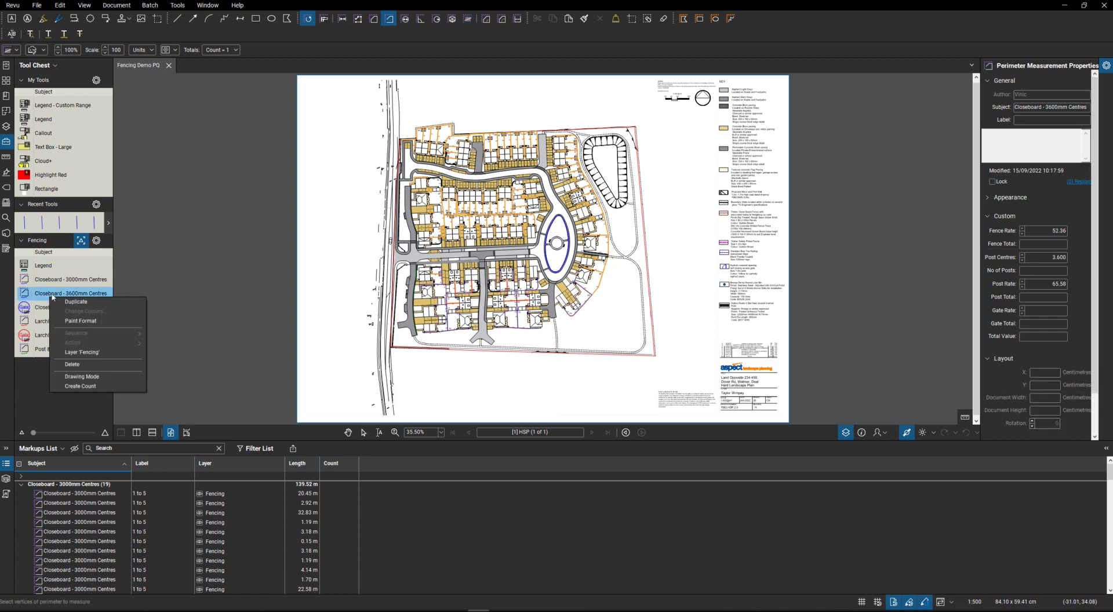
left_click(52, 298)
right_click(54, 295)
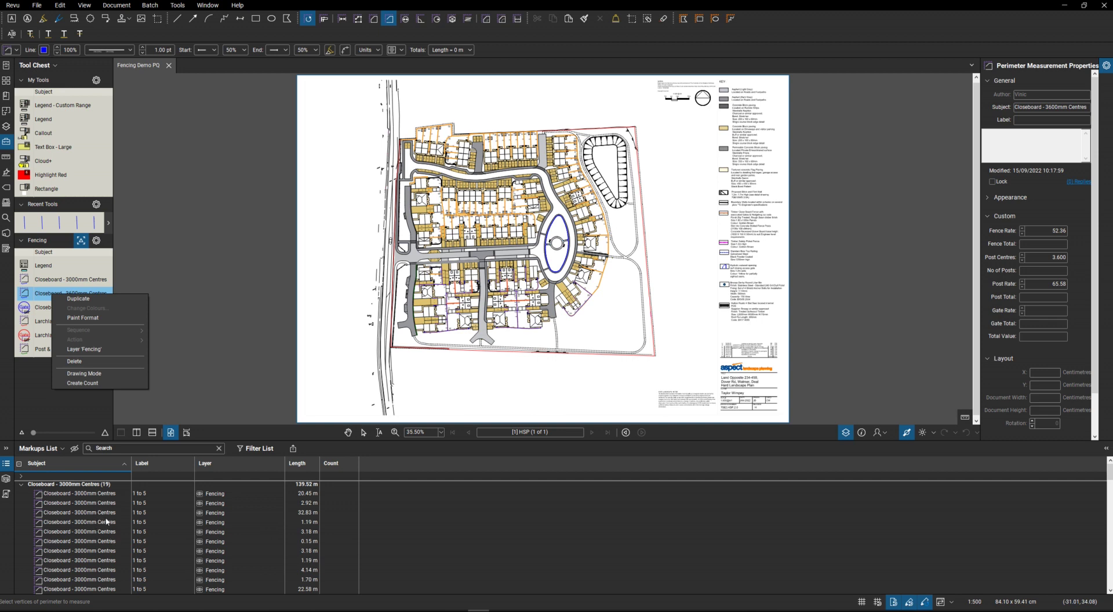
key("Escape")
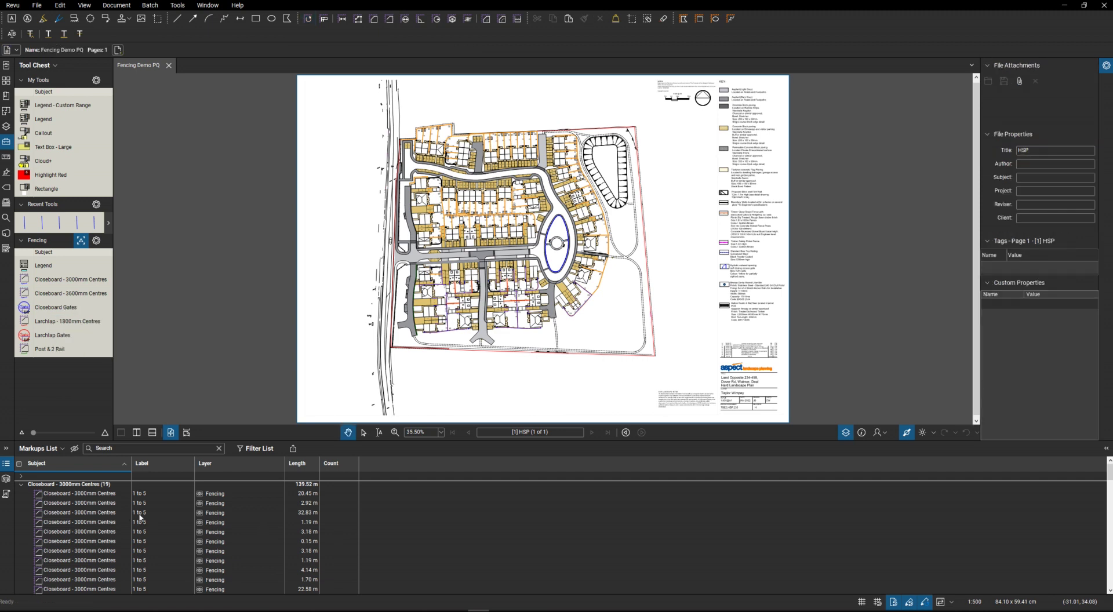
- Look through the markups list's fencing and gate entries, with their labels, layers, lengths and counts
scroll(140, 517, "down", 12)
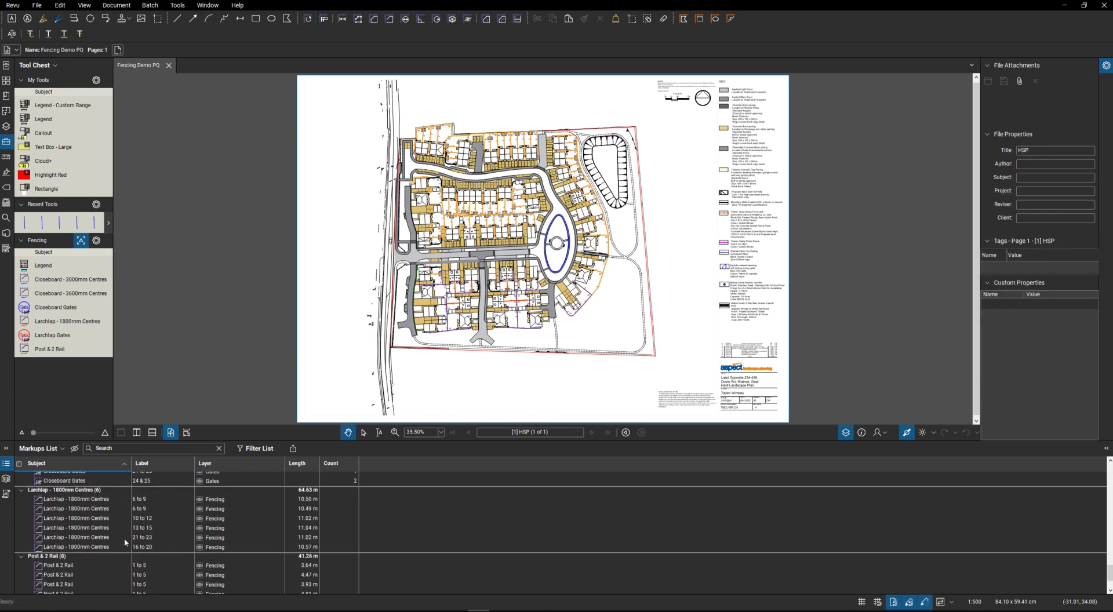
scroll(124, 538, "down", 2)
scroll(124, 538, "up", 5)
scroll(127, 542, "down", 5)
scroll(134, 546, "up", 5)
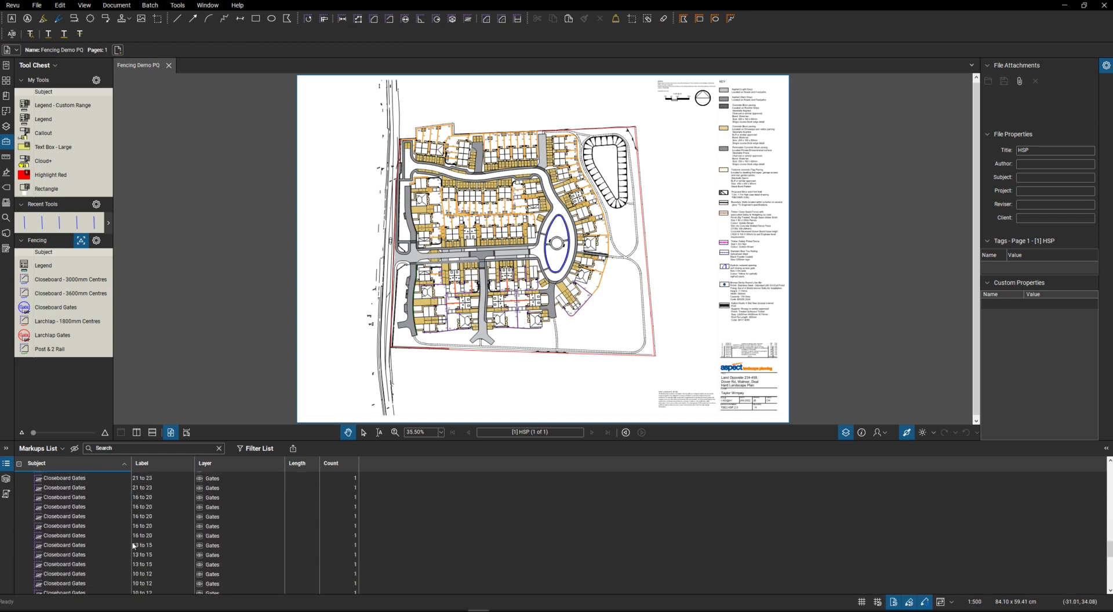
scroll(133, 546, "up", 5)
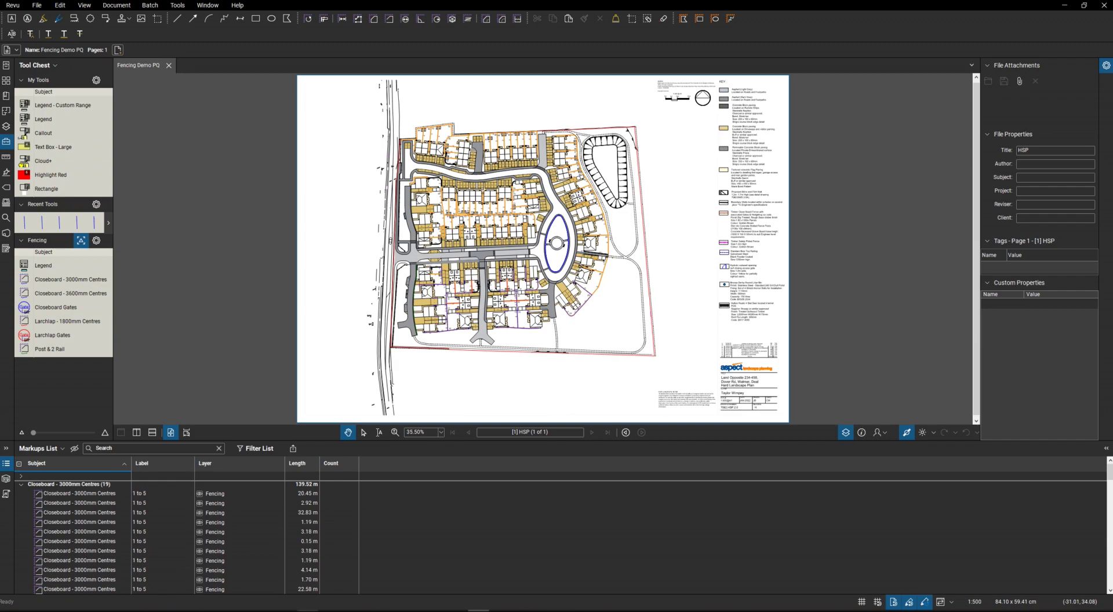
- Switch to the Fencing Setup workbook in Excel and review the rates on the Standard Details sheet
key("alt+Tab")
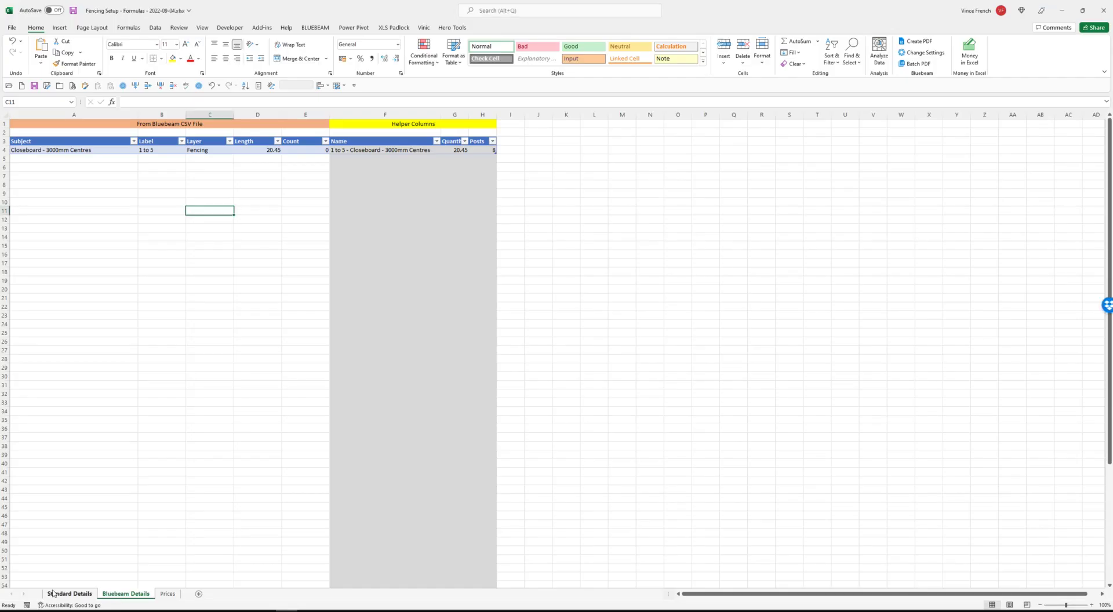
left_click(67, 593)
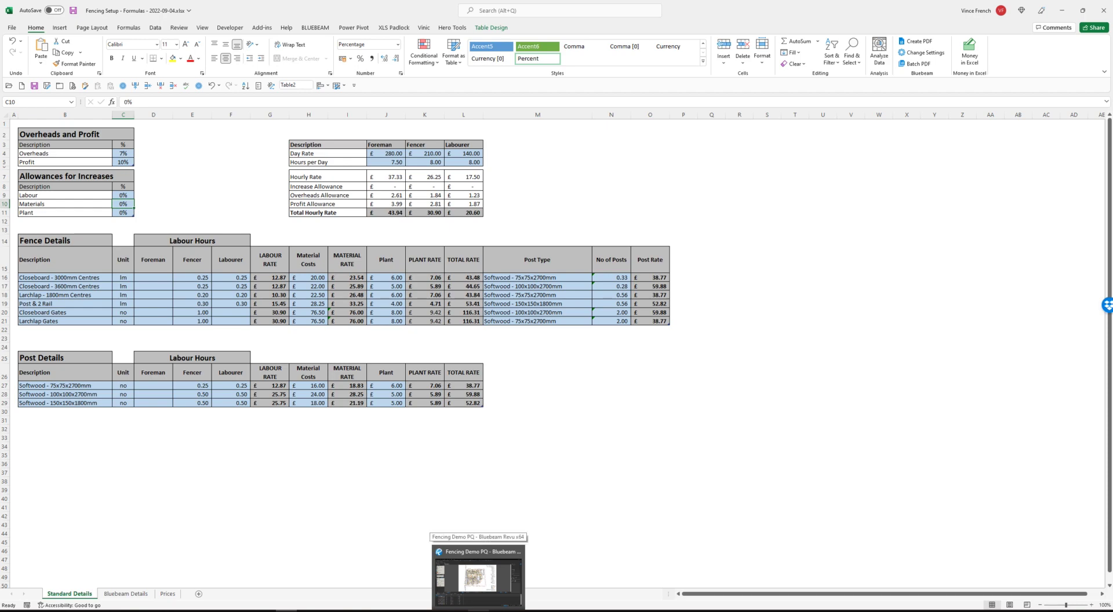
- Return to Bluebeam Revu and export the markups as a CSV summary named Fencing Demo PQ, set to open after creation
left_click(475, 574)
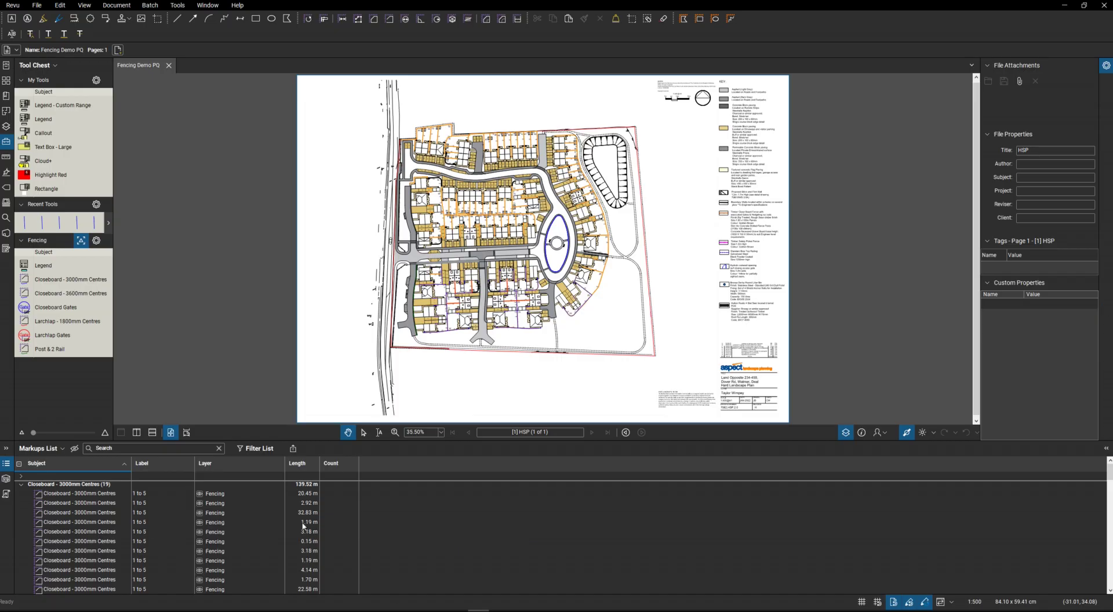
left_click(297, 463)
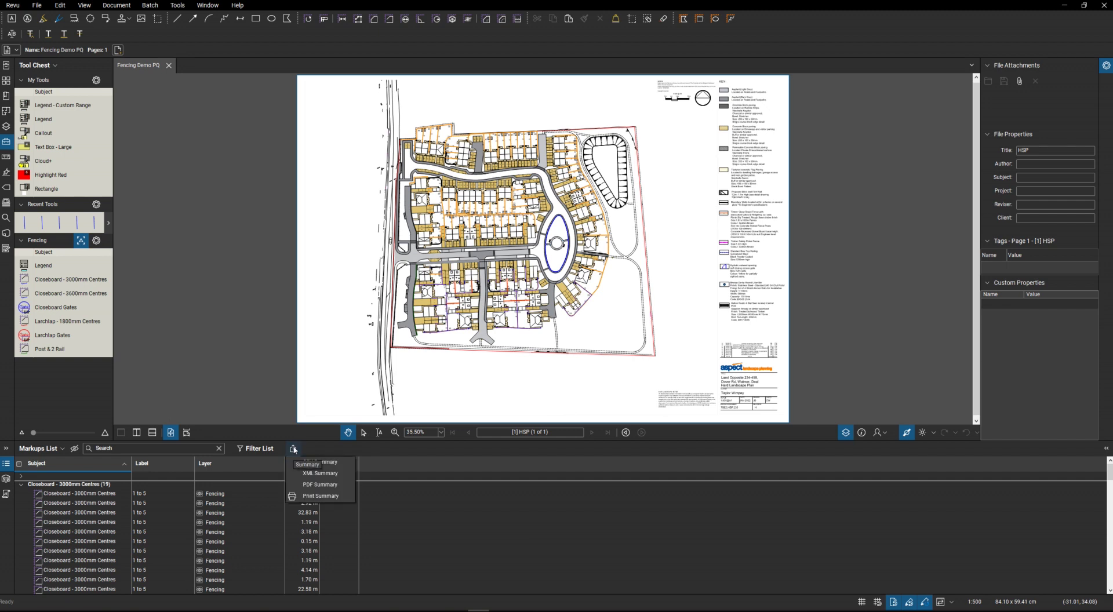
left_click(323, 463)
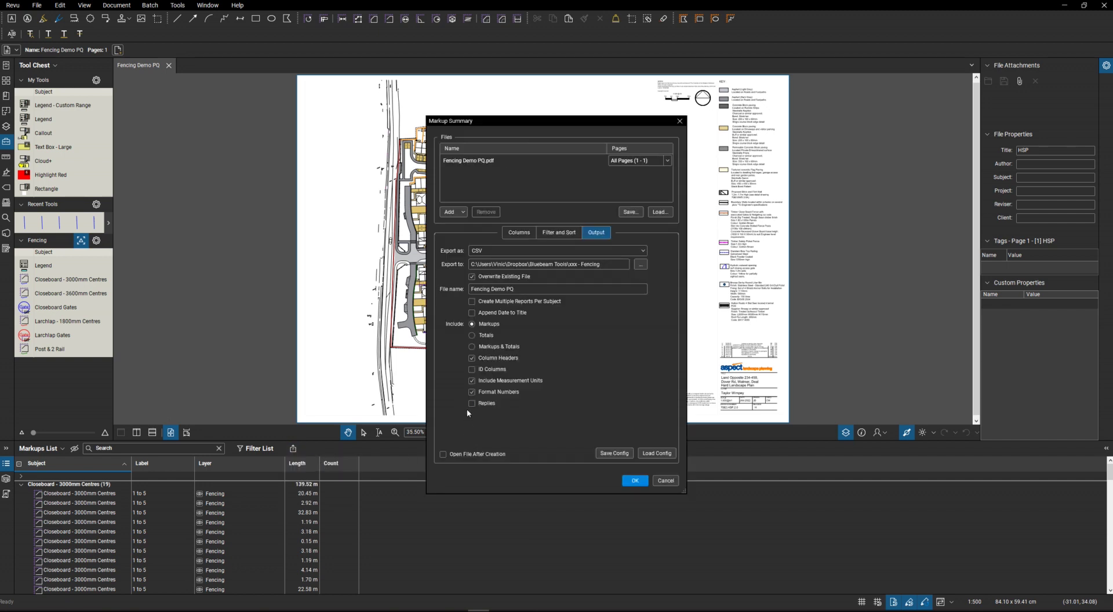
left_click(444, 455)
left_click(633, 481)
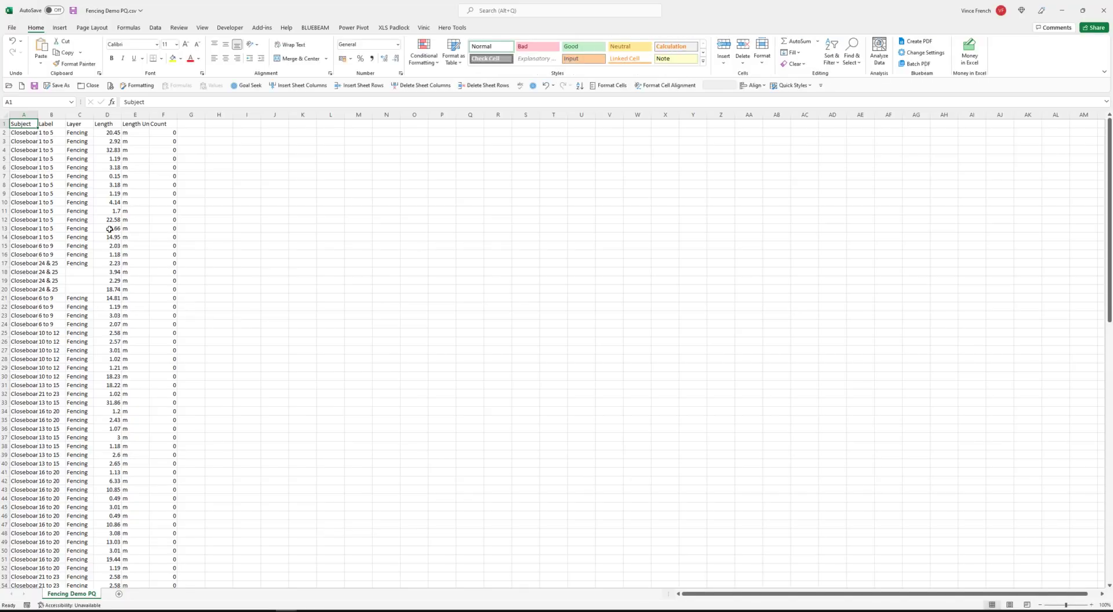
- Copy all data rows of the Fencing Demo PQ CSV below the header, including the length unit column
left_click(35, 132)
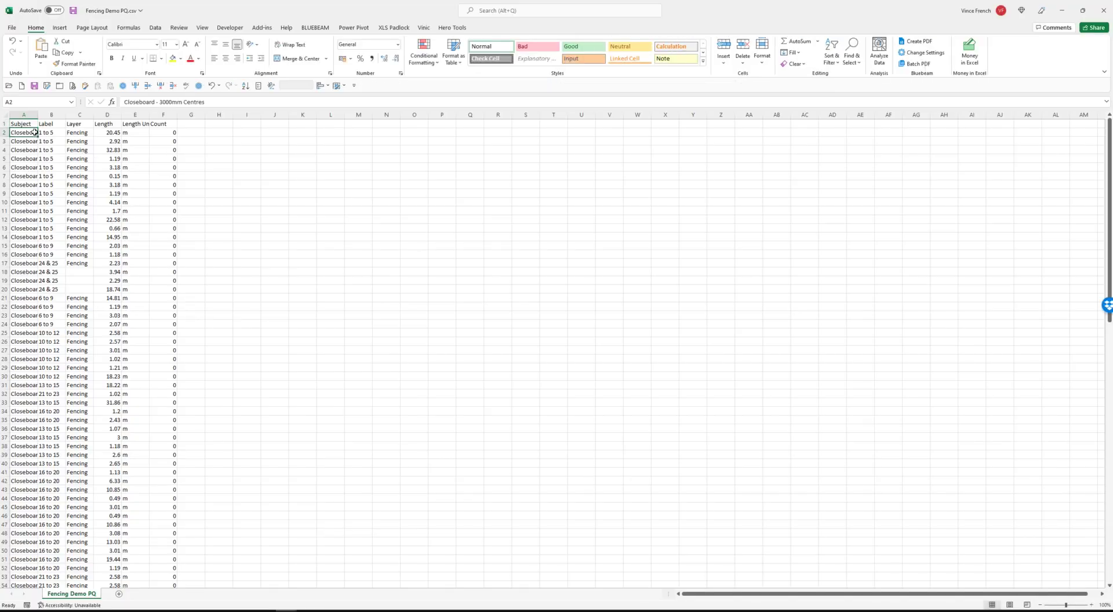
key("ctrl+shift+Down")
key("ctrl+shift+Right")
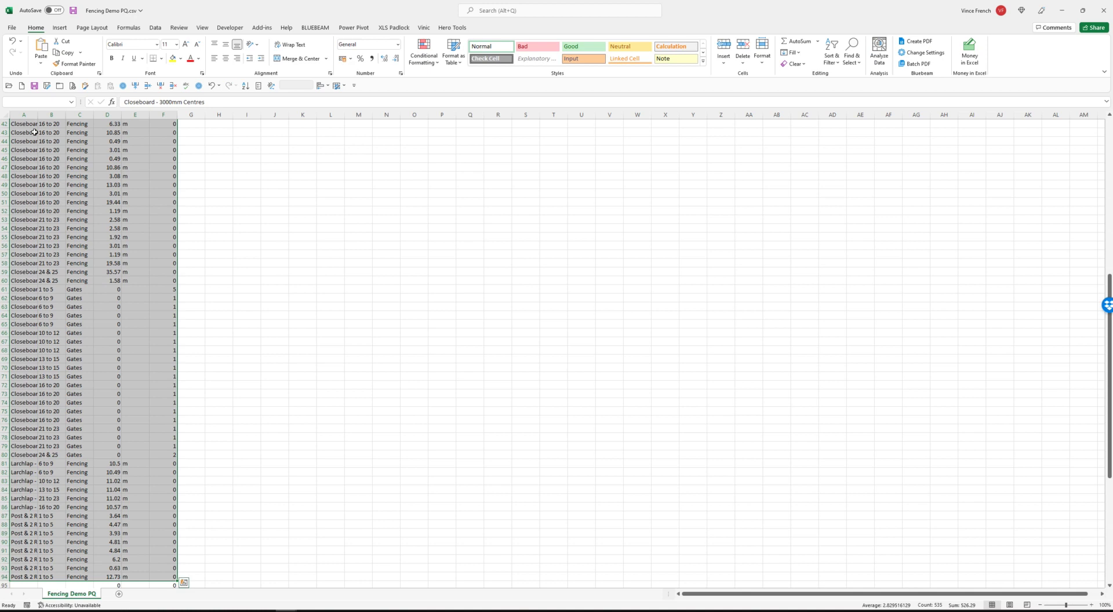
right_click(92, 284)
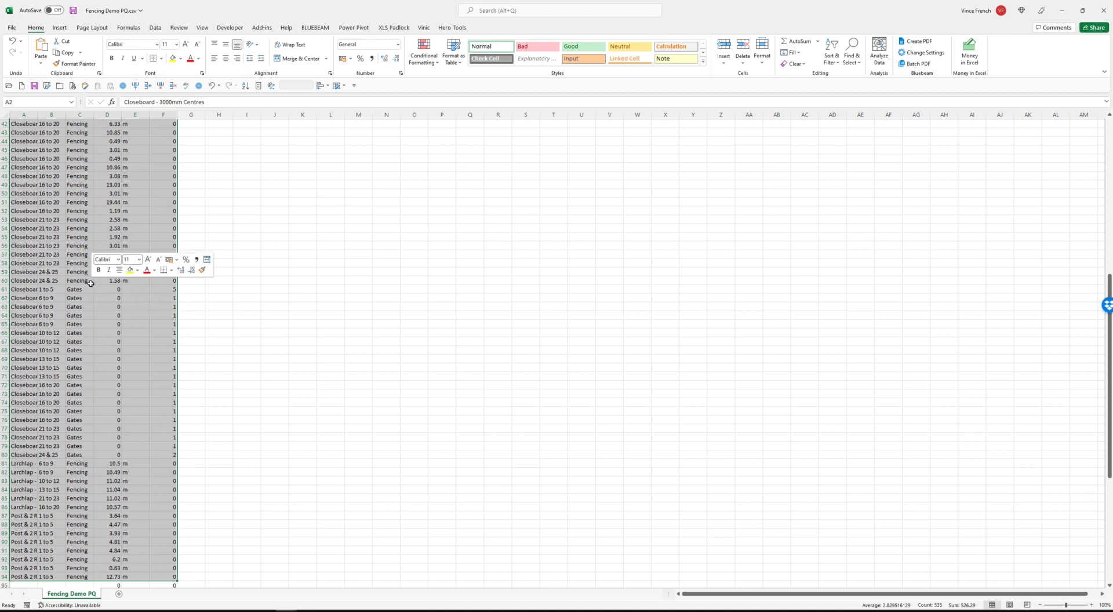
left_click(114, 332)
scroll(113, 331, "up", 14)
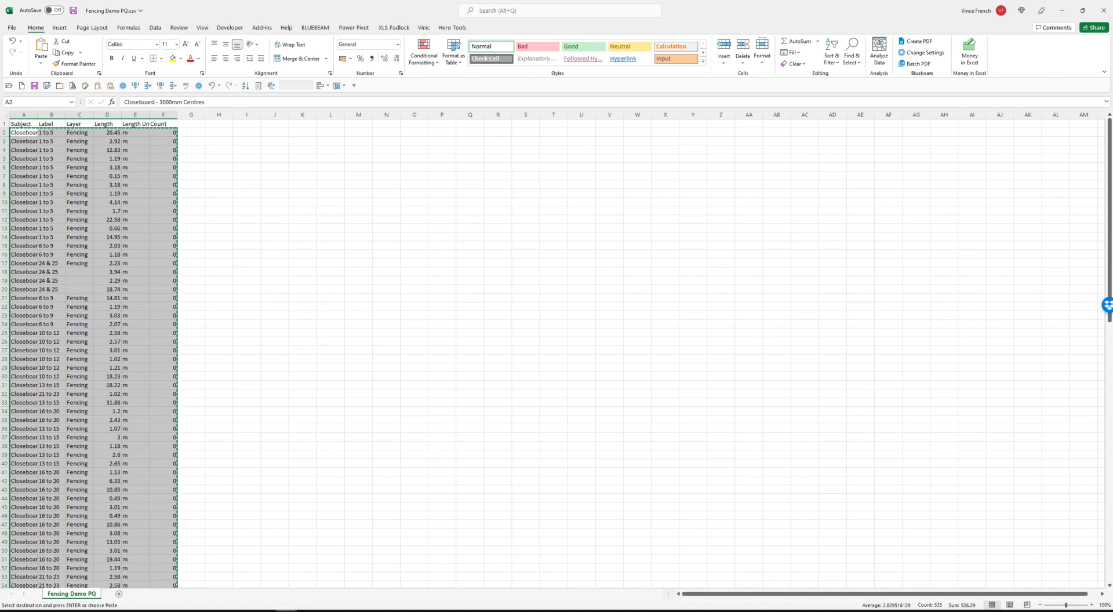
- Try to paste the copied rows as values at cell A4 of the Fencing Setup workbook's Bluebeam Details sheet
key("alt+Tab")
left_click(252, 586)
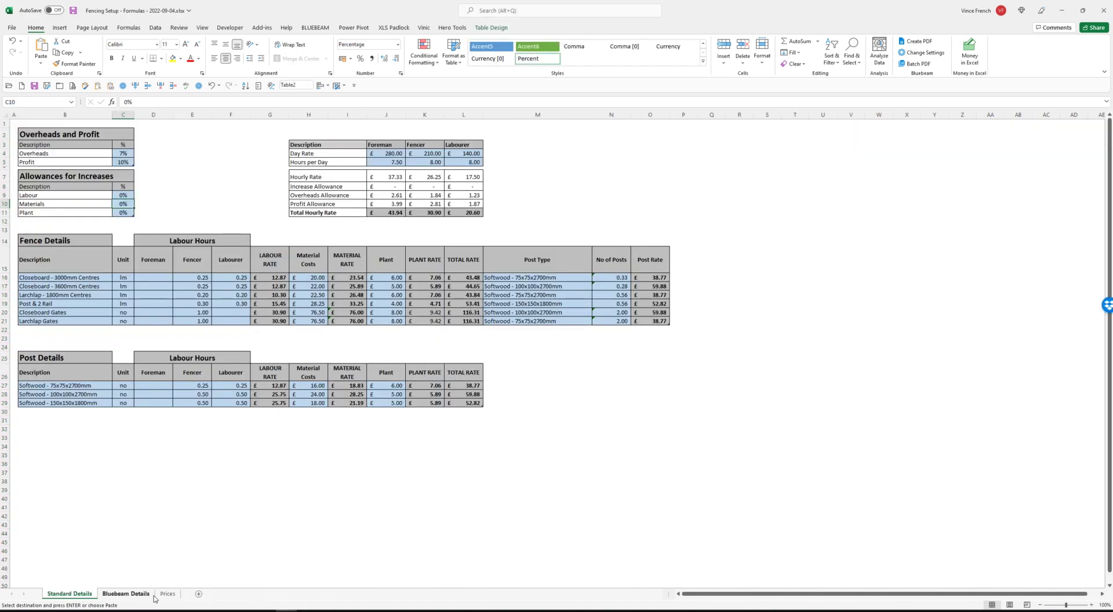
left_click(125, 594)
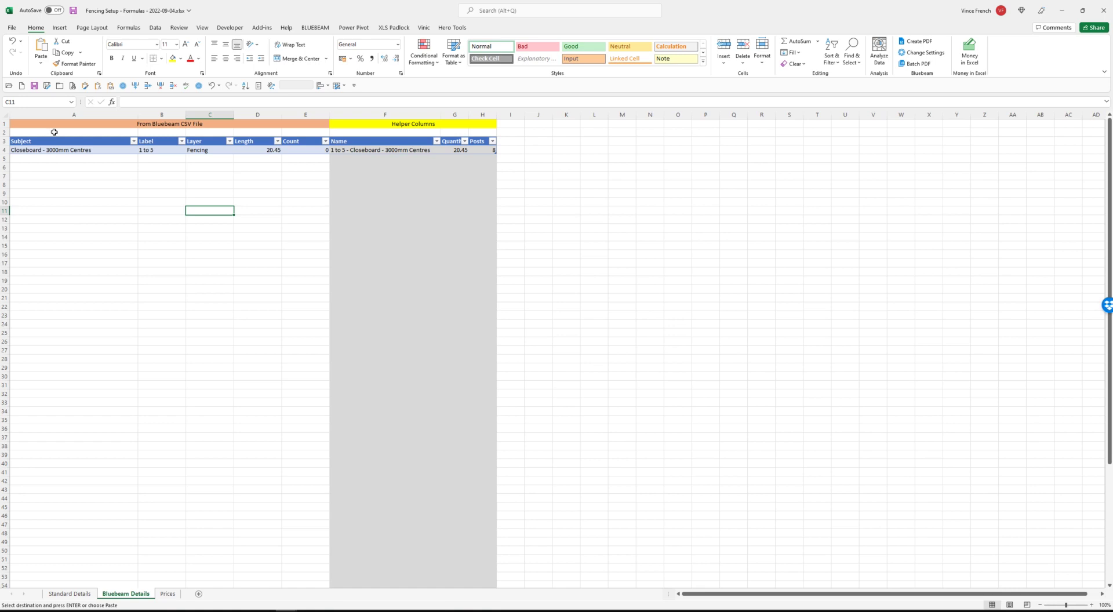
right_click(58, 150)
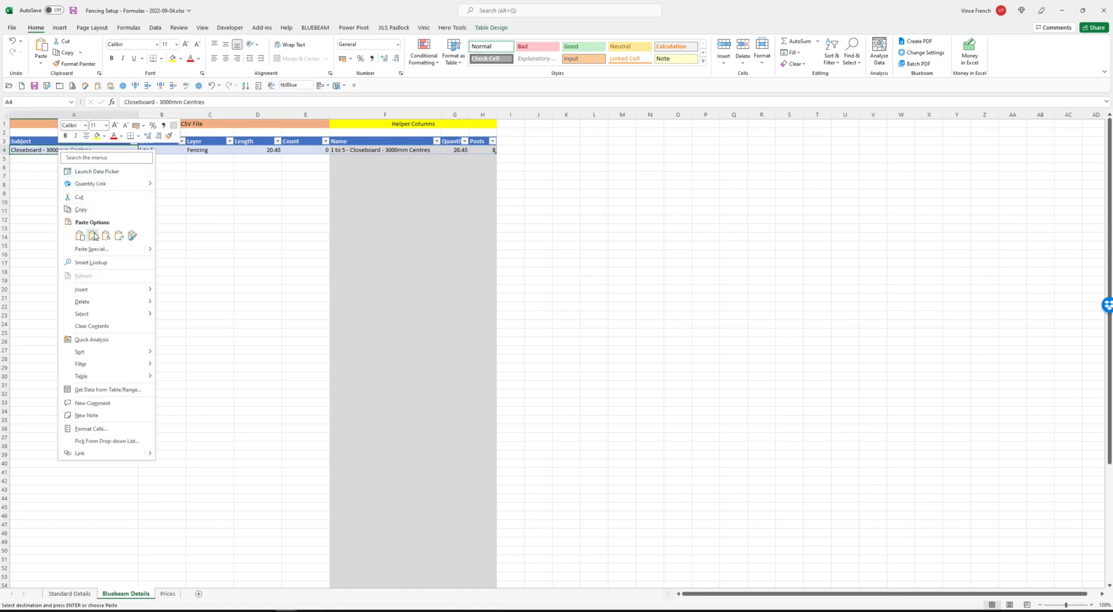
left_click(95, 240)
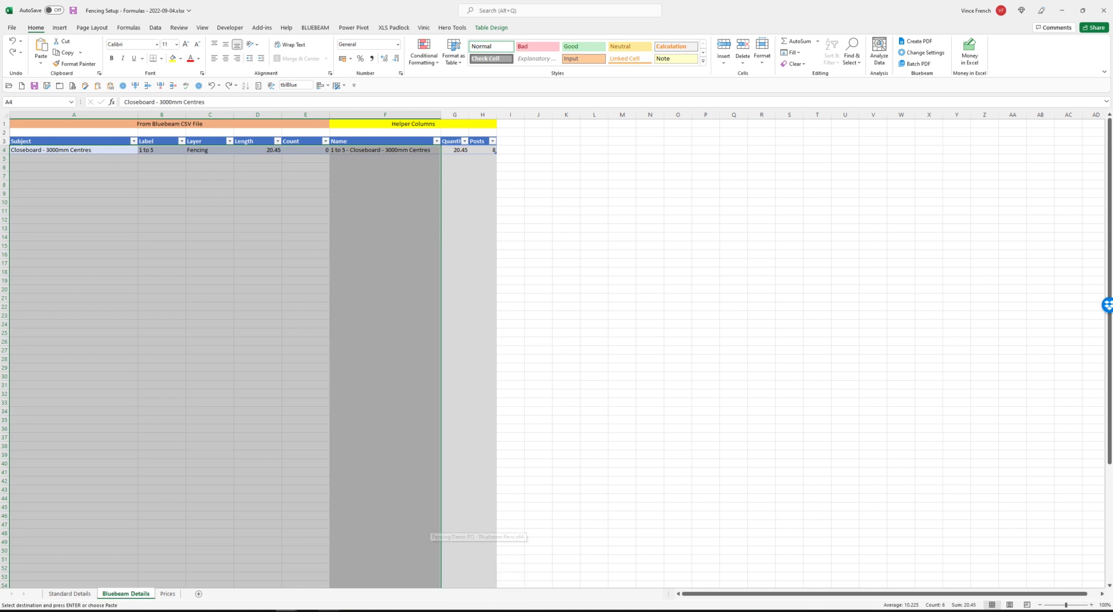
- Delete the length unit column E from the Fencing Demo PQ CSV sheet
mouse_move(286, 611)
left_click(312, 578)
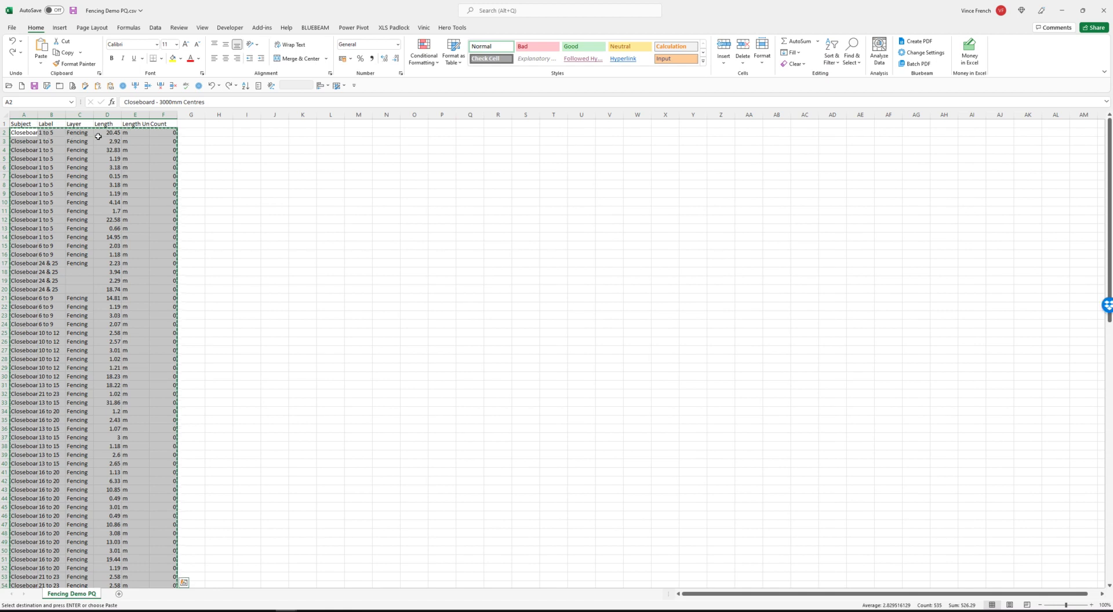
left_click(132, 134)
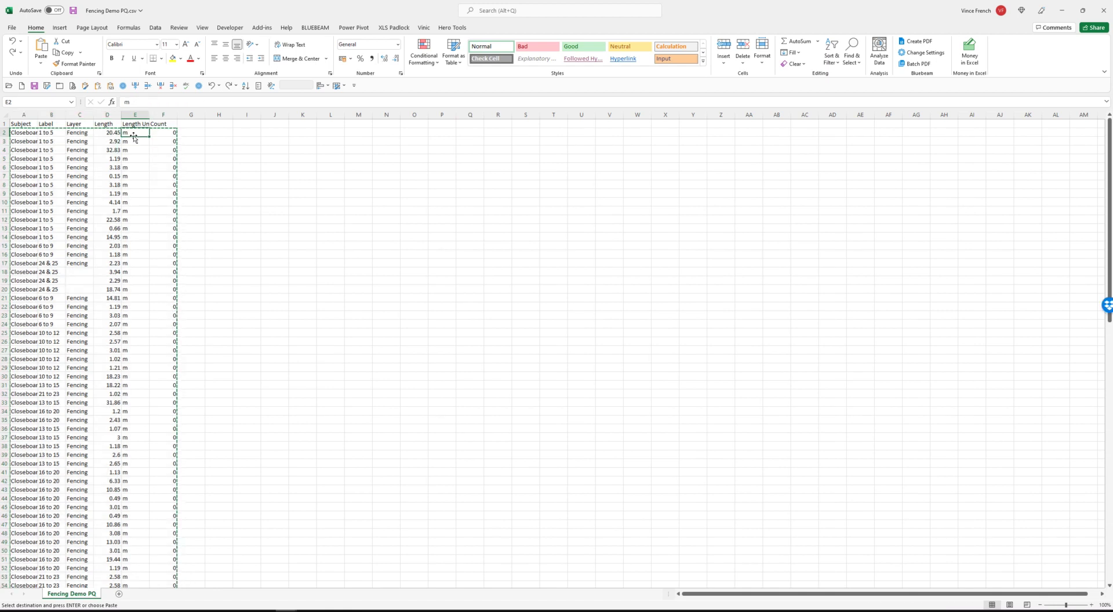
left_click(135, 115)
right_click(138, 116)
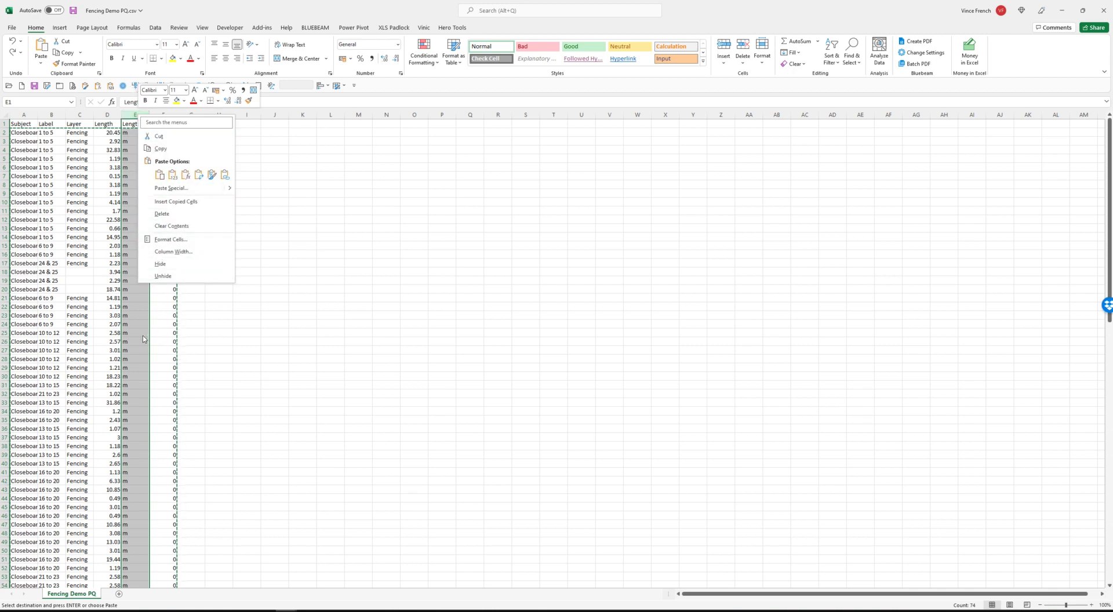
left_click(143, 313)
left_click(161, 85)
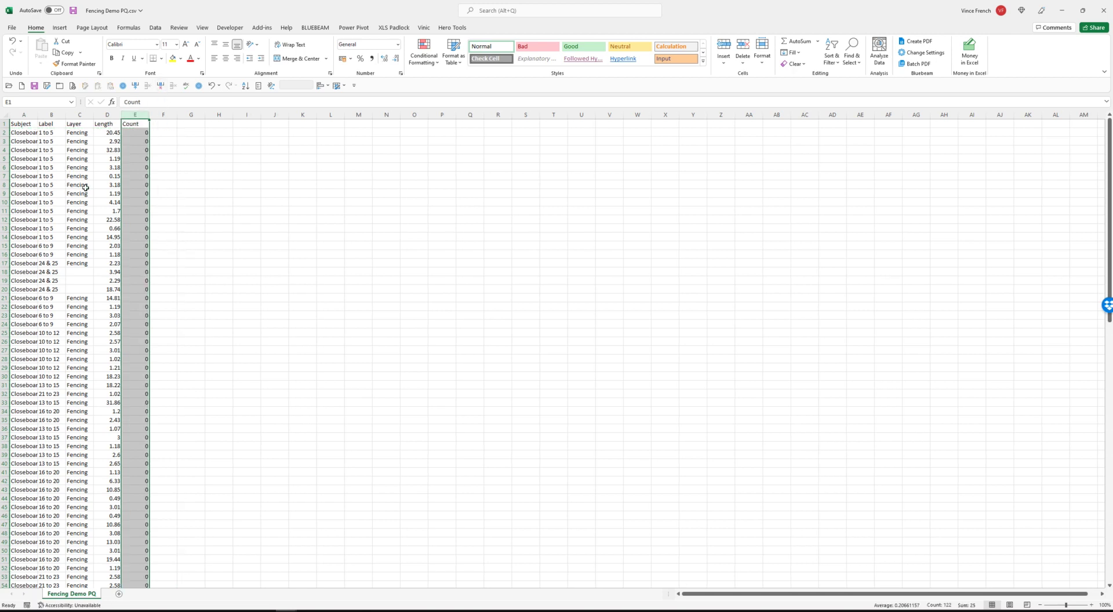
- Copy the CSV data rows A2:E94, covering the Subject, Label, Layer, Length and Count columns
left_click(23, 133)
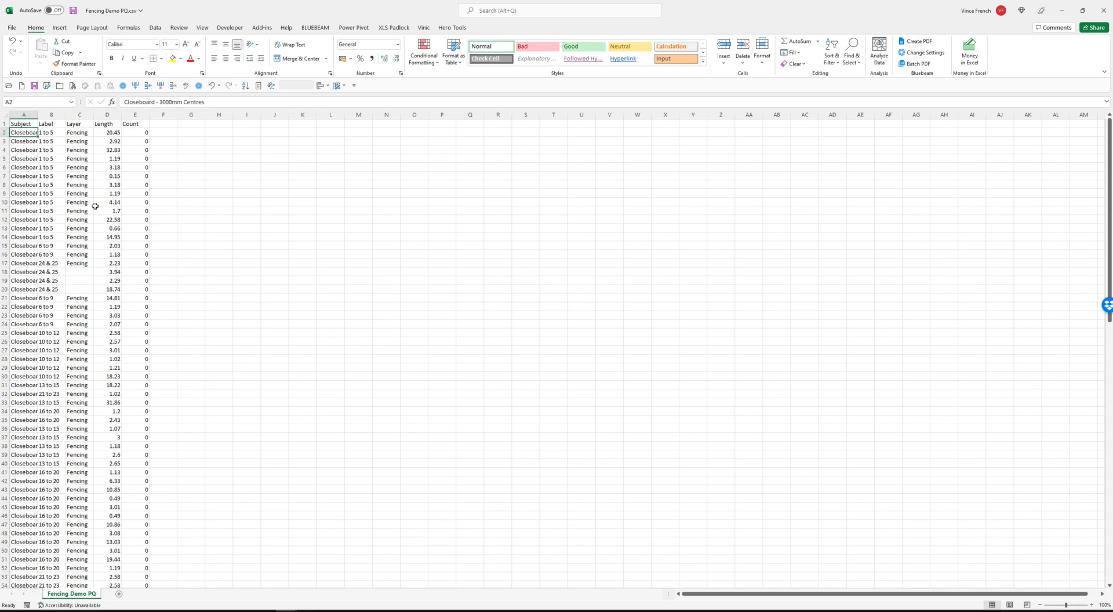
key("ctrl+shift+Down")
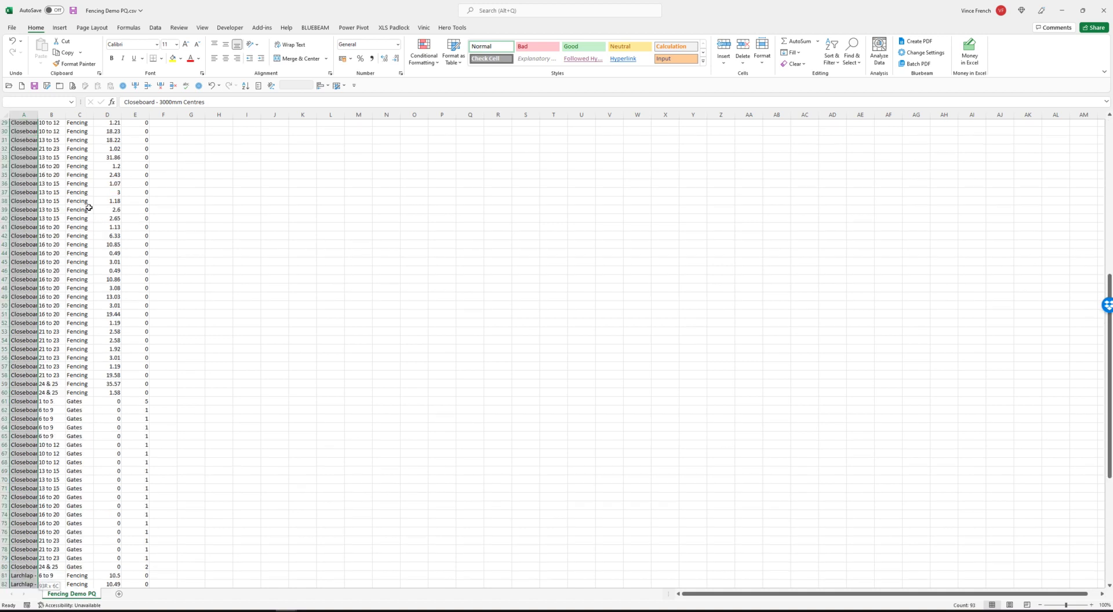
key("ctrl+shift+Right")
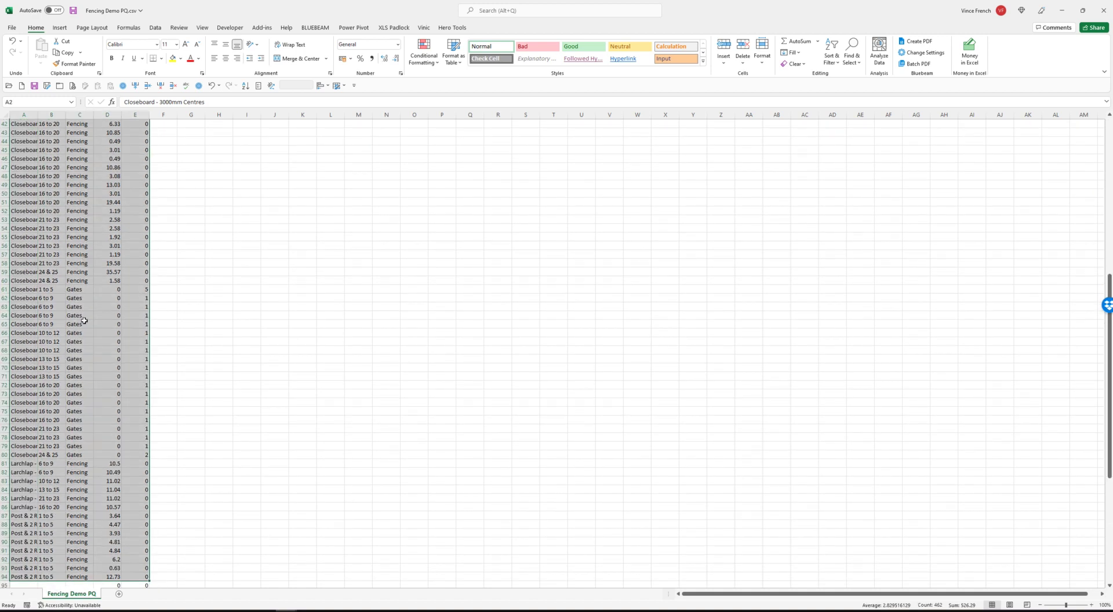
right_click(84, 318)
left_click(116, 334)
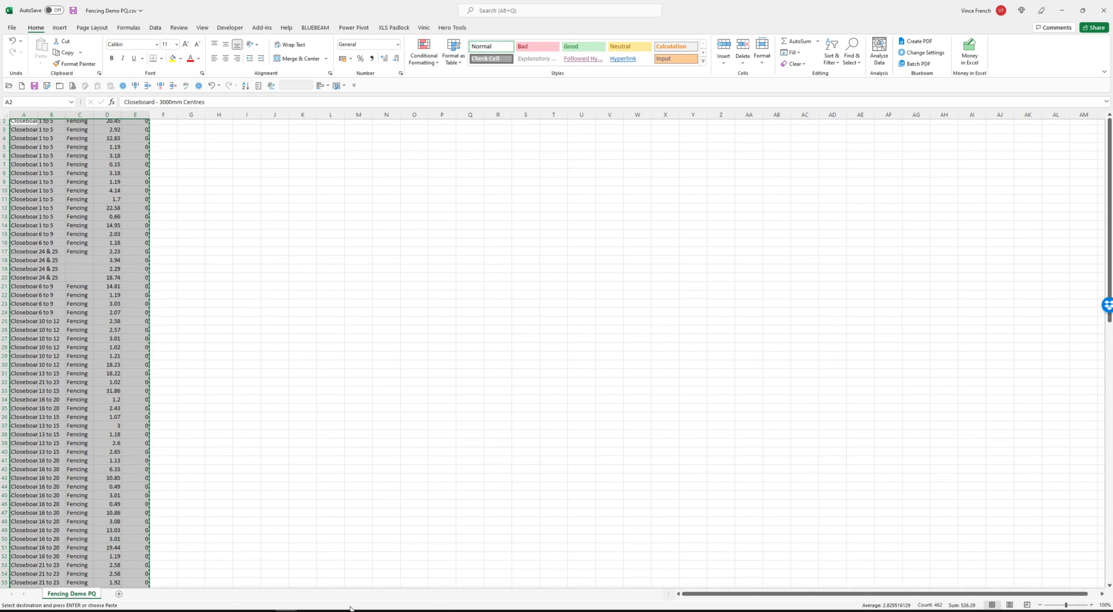
scroll(116, 348, "up", 14)
- Paste the copied CSV rows as values at A4 of the Fencing Setup workbook's Bluebeam Details table and check the filled rows
left_click(266, 607)
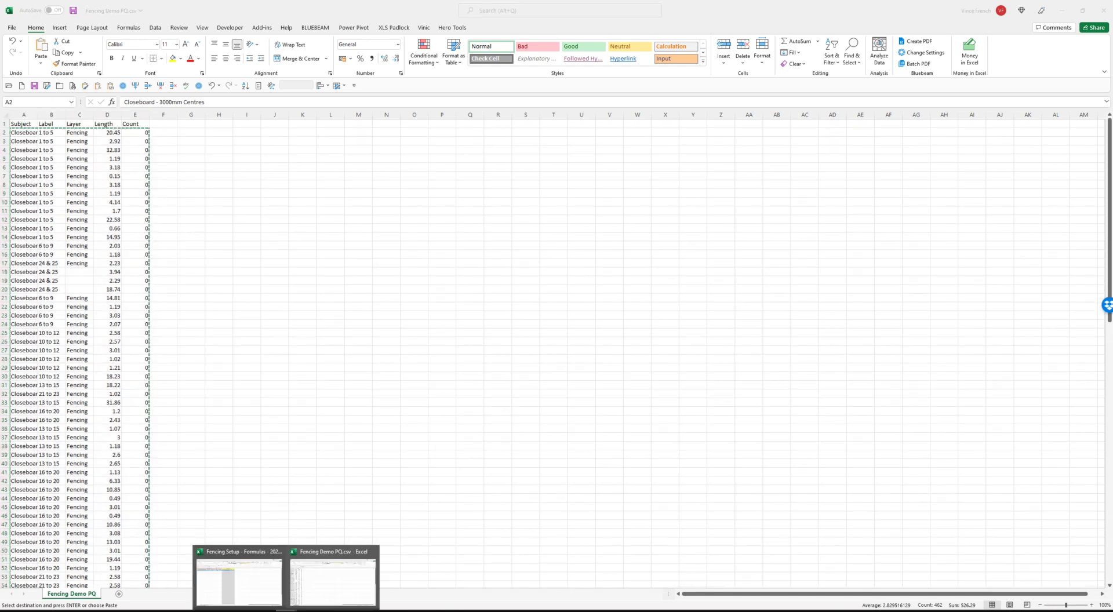
left_click(262, 600)
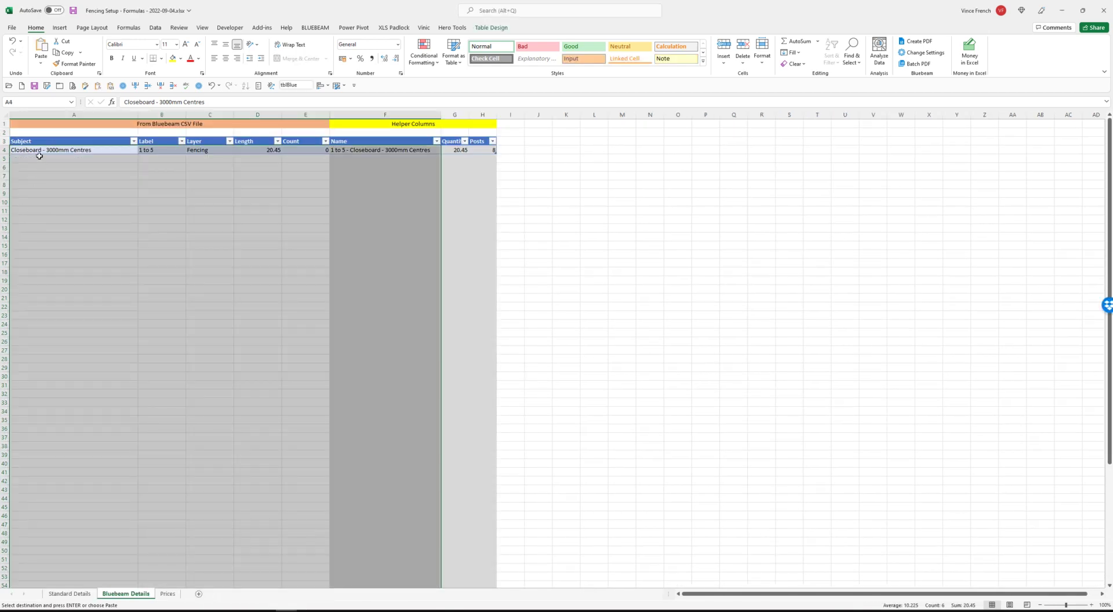
right_click(40, 150)
left_click(75, 236)
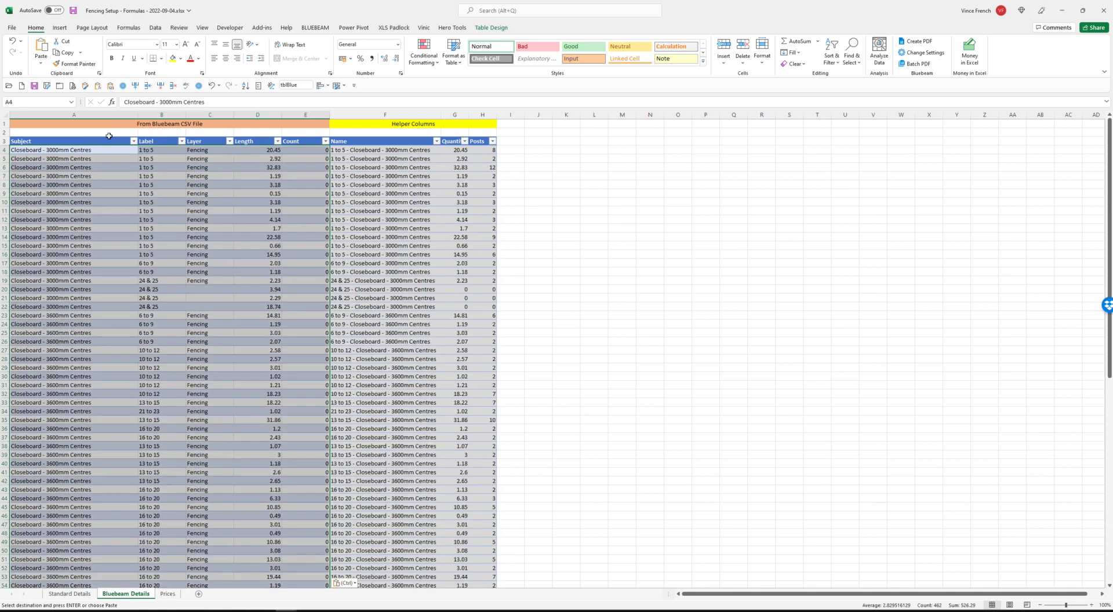
scroll(190, 452, "down", 5)
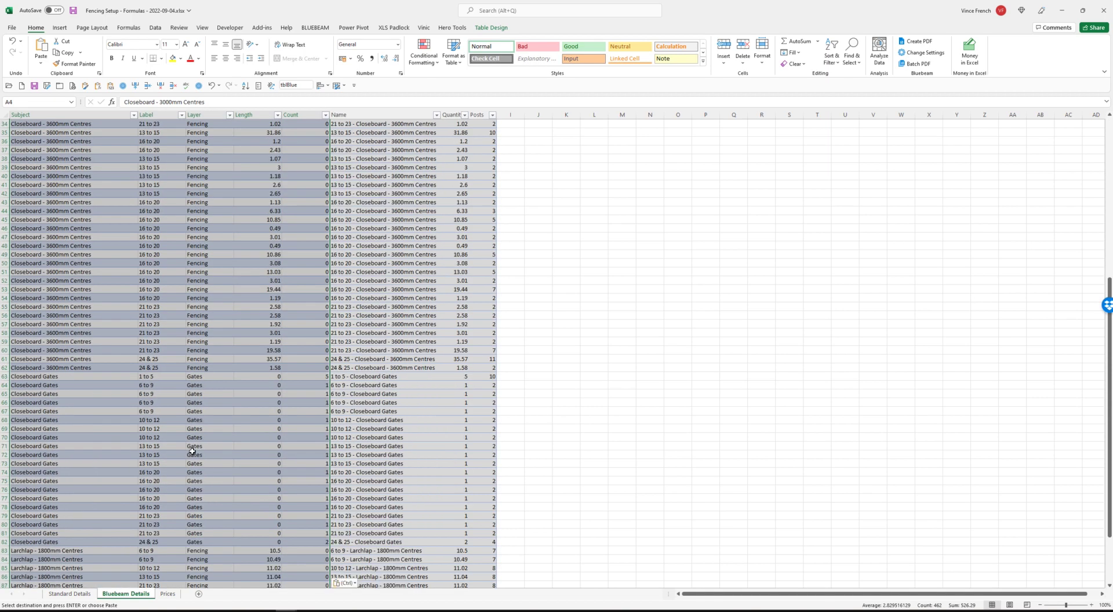
- Look over the pasted rows down to the end of the Bluebeam Details table and return to its header
scroll(191, 450, "down", 17)
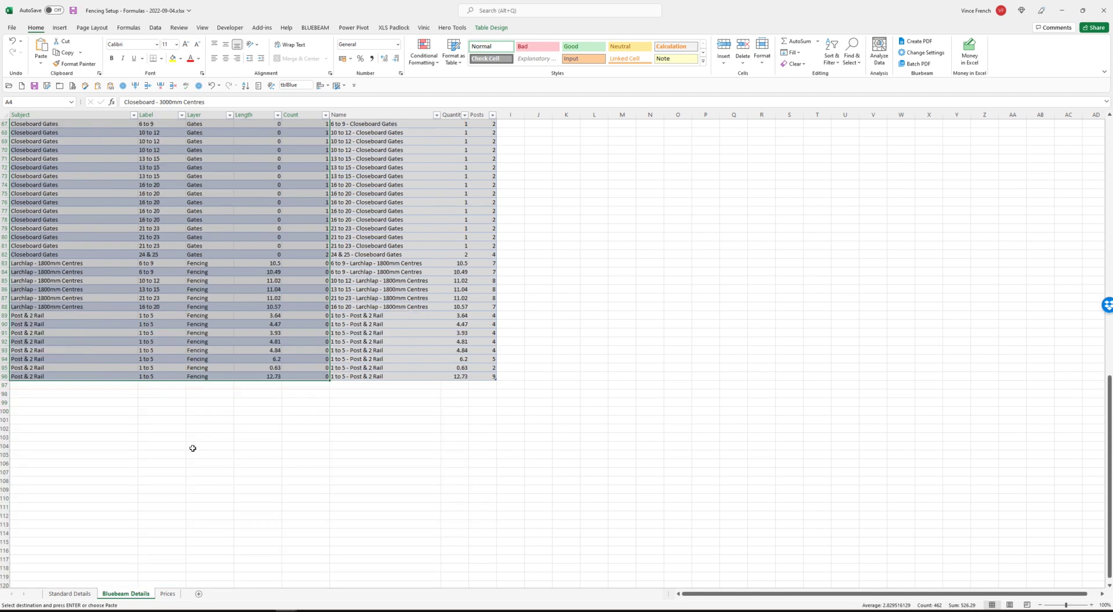
scroll(191, 453, "up", 18)
scroll(184, 459, "up", 4)
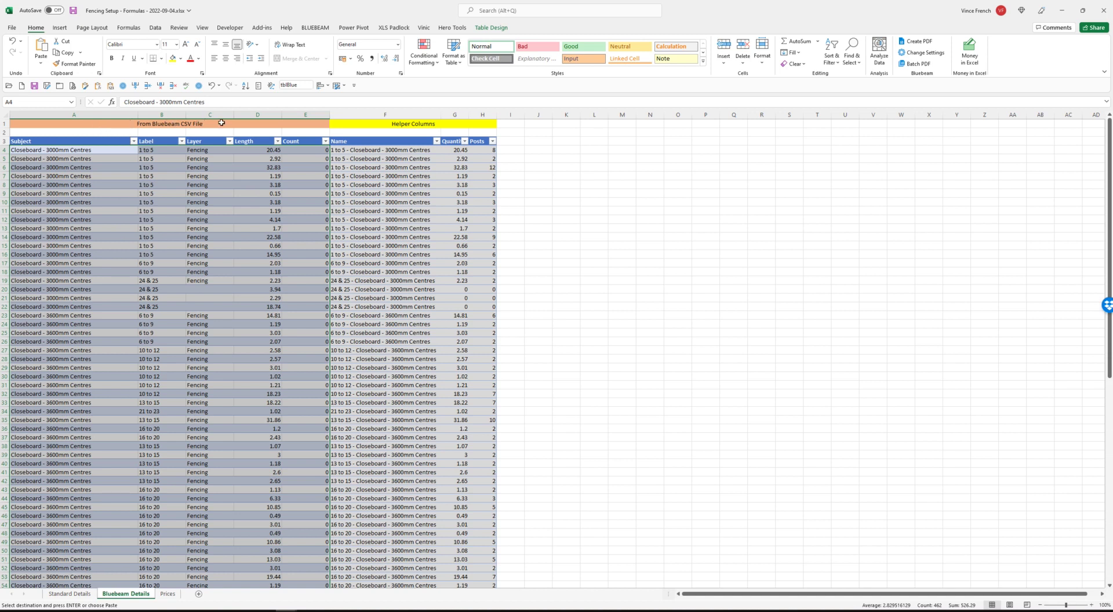
- Examine the Name formula in F4 and the Quantity formula in G4, checking the quantities of the fencing and gate rows
left_click(367, 130)
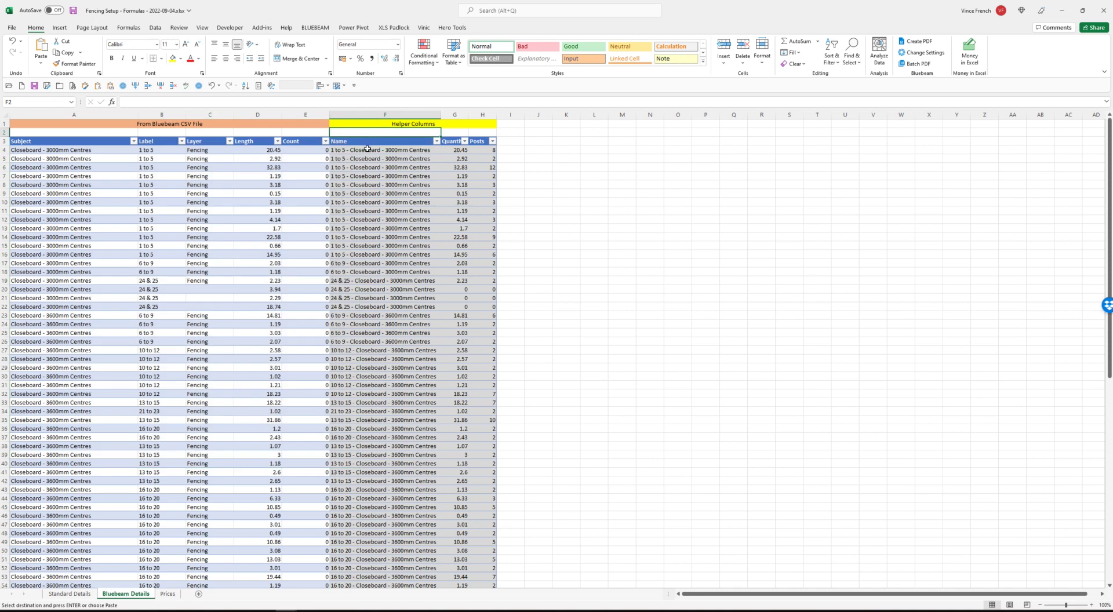
left_click(368, 150)
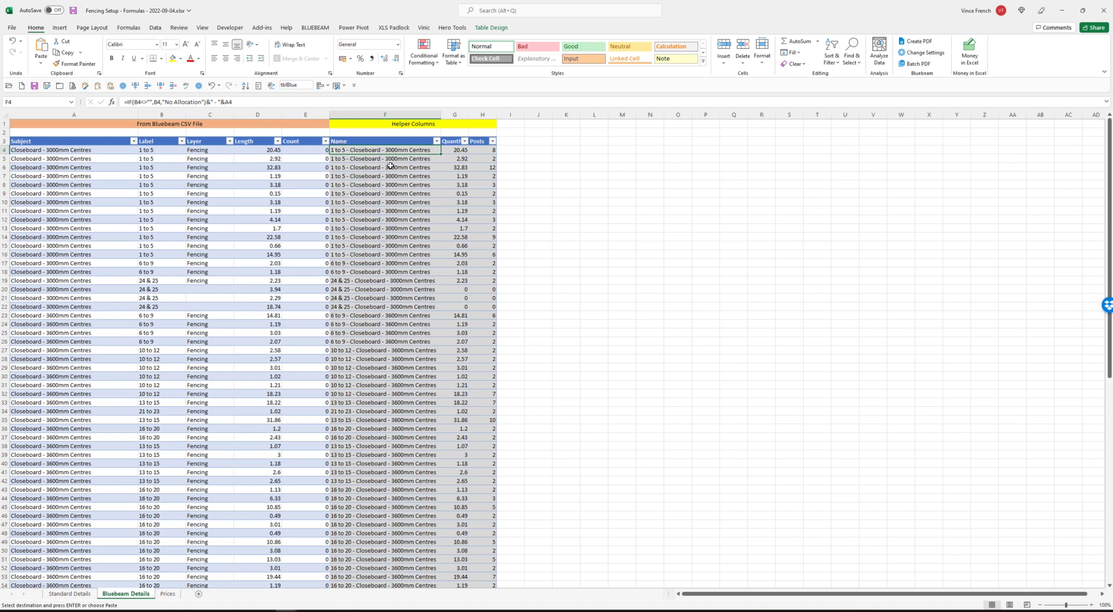
left_click(452, 151)
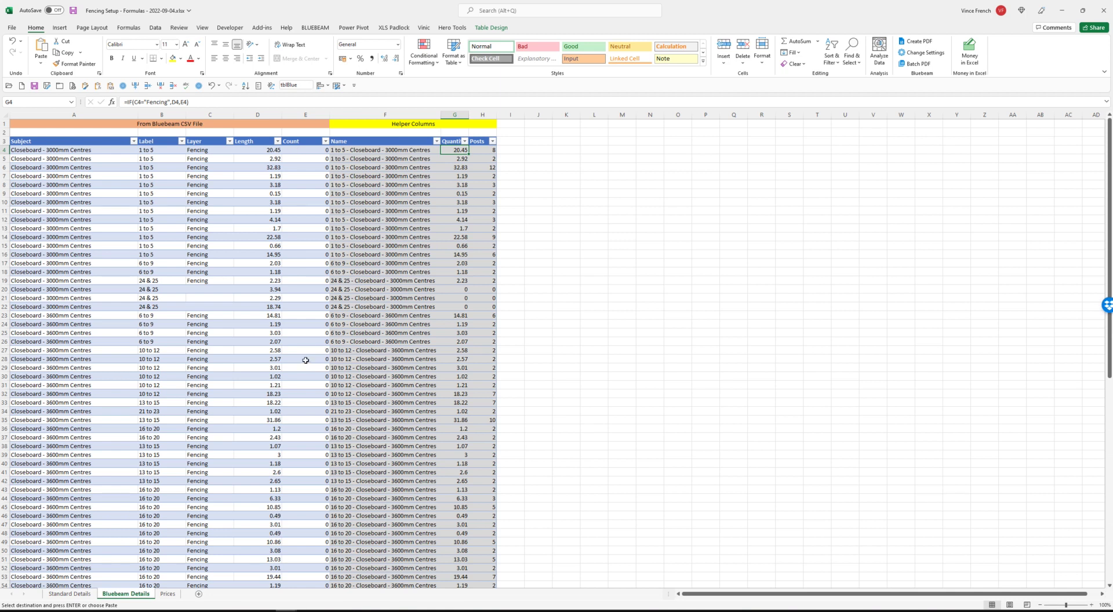
scroll(305, 360, "down", 7)
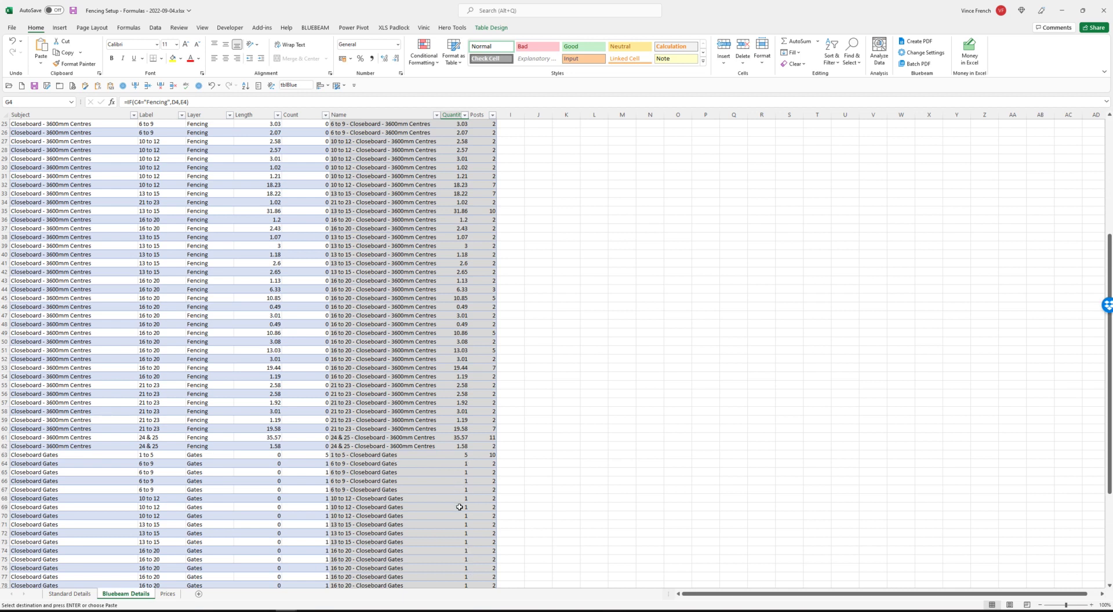
scroll(459, 507, "up", 8)
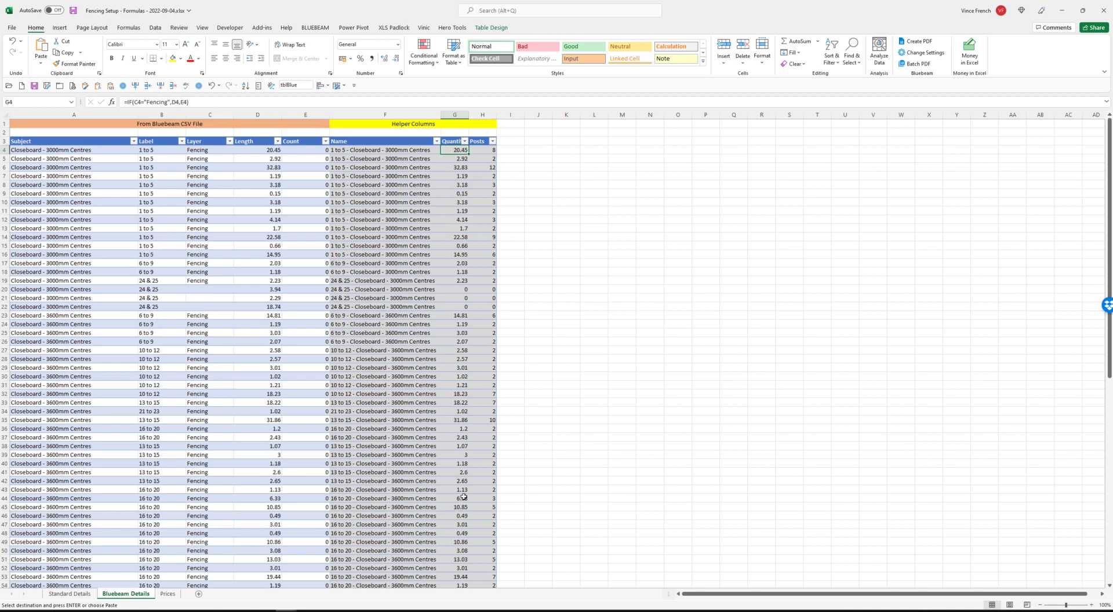
- Examine the Posts formula in H4 together with the No of Posts values it looks up on the Standard Details sheet
left_click(486, 149)
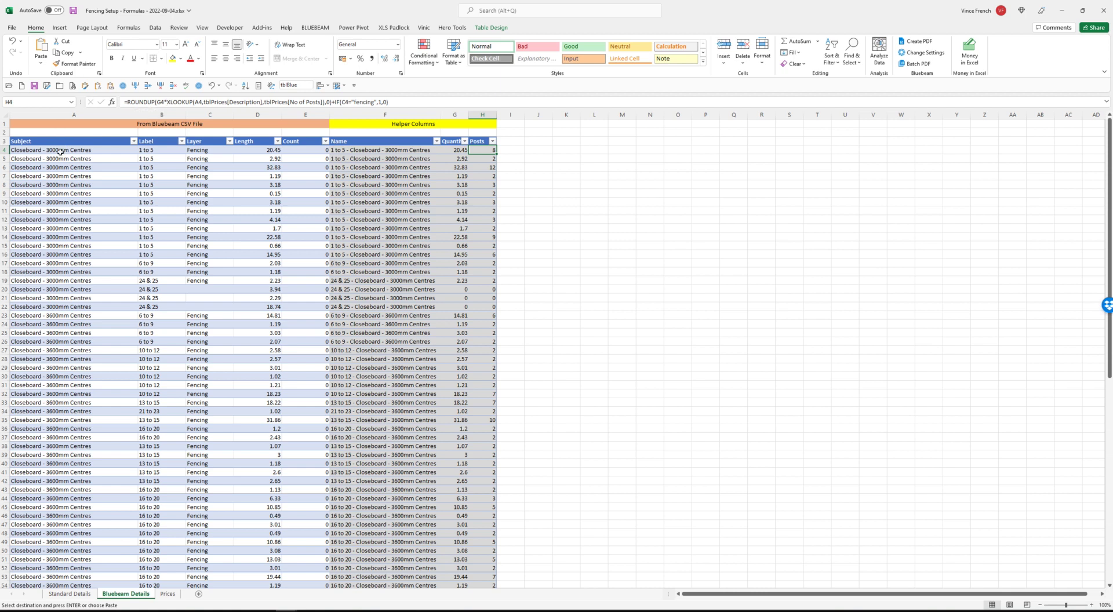
left_click(68, 595)
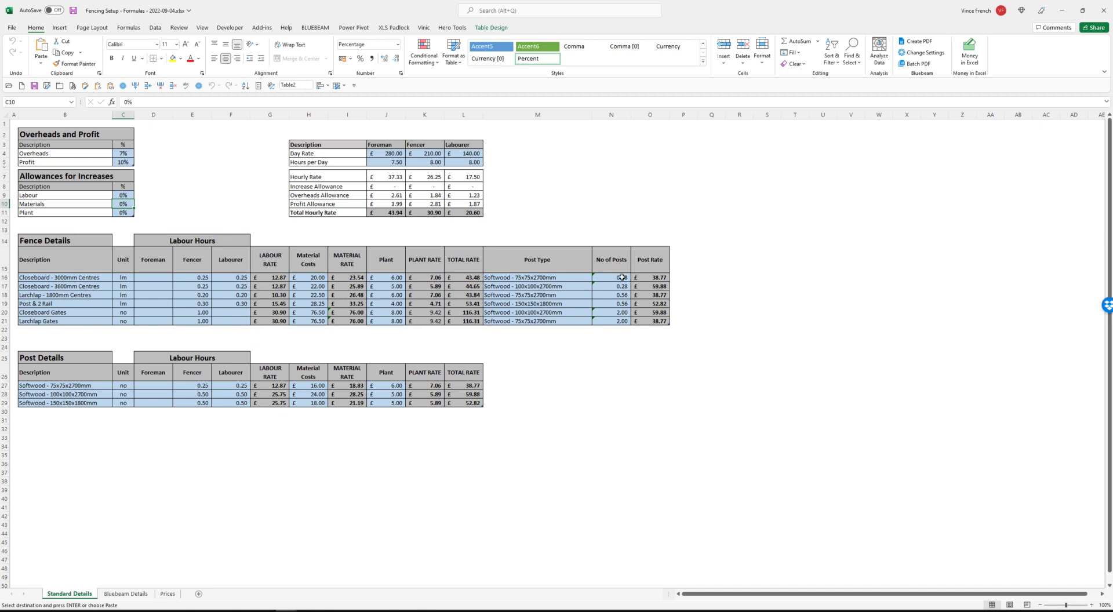
left_click(126, 594)
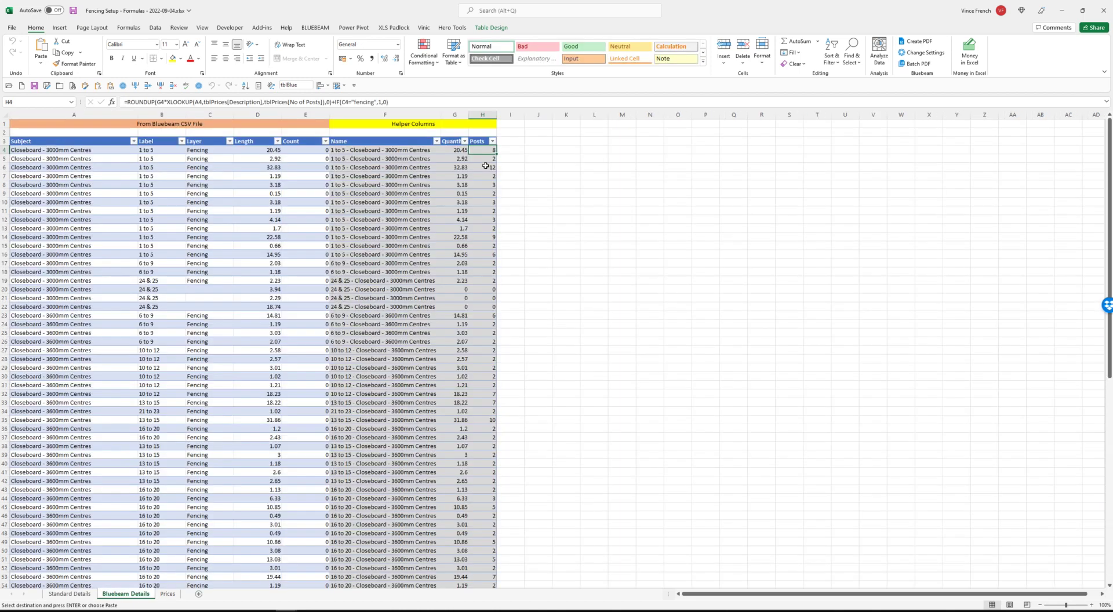
left_click(460, 150)
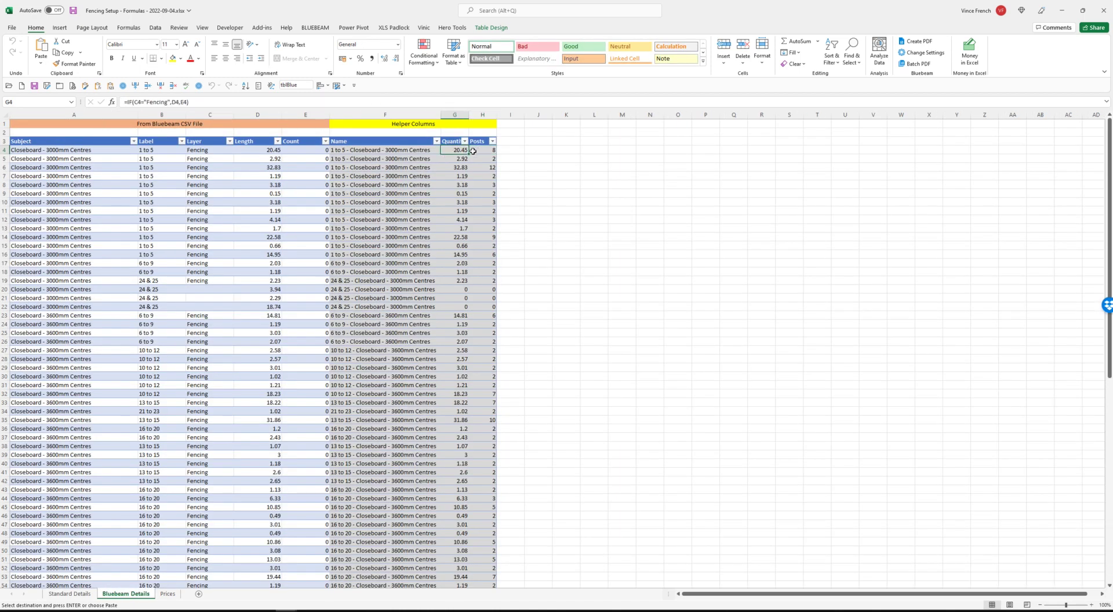
left_click(482, 149)
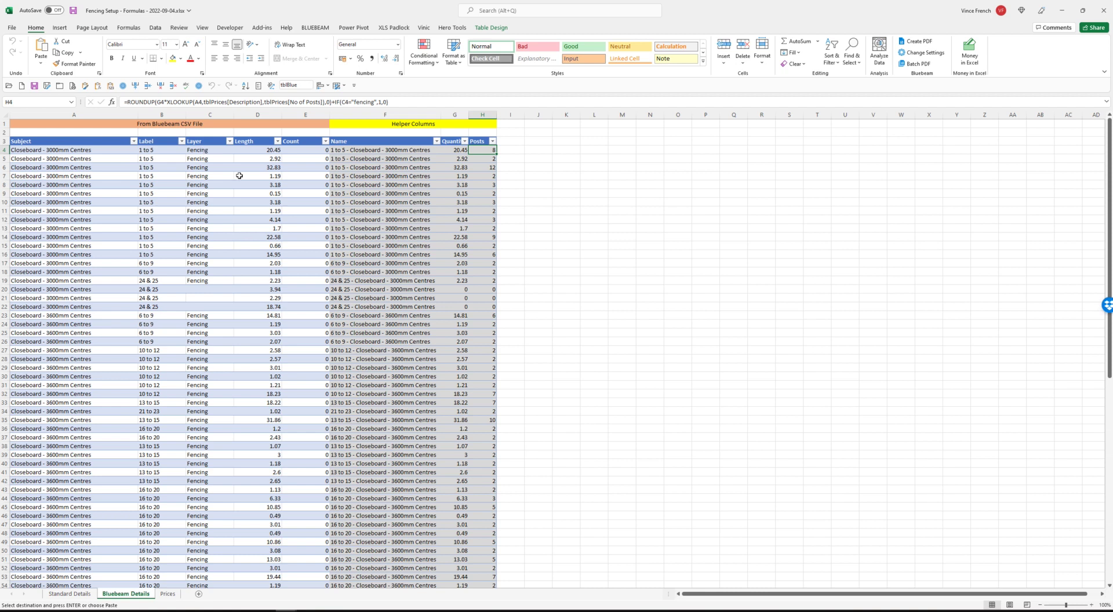
- Compare the Closeboard Gates posts formula in H66 with the No of Posts entry for Closeboard Gates on the Standard Details sheet
scroll(417, 356, "down", 9)
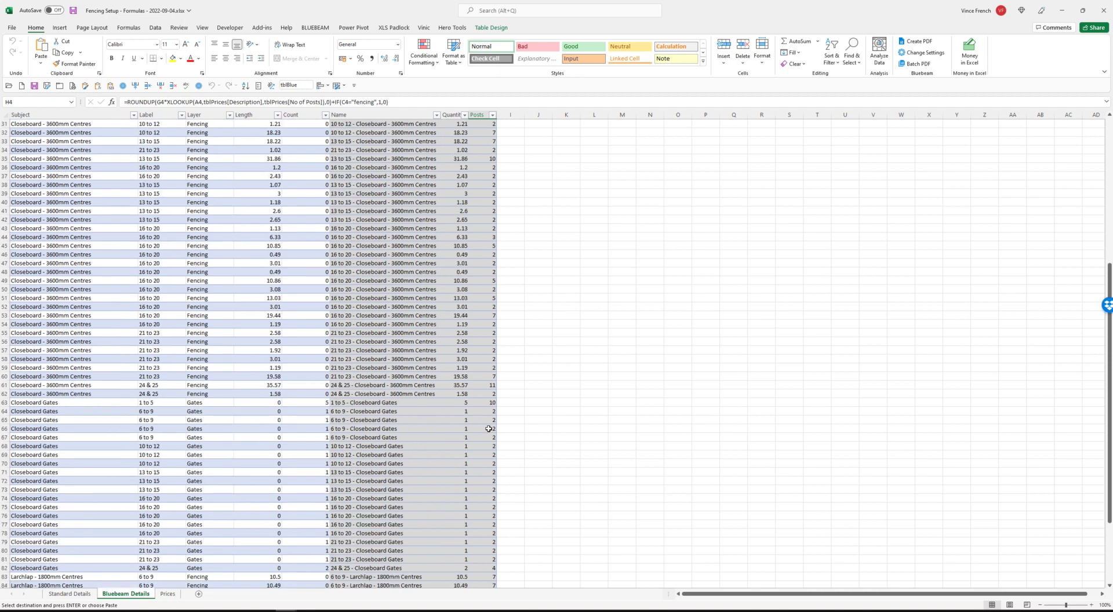
left_click(489, 429)
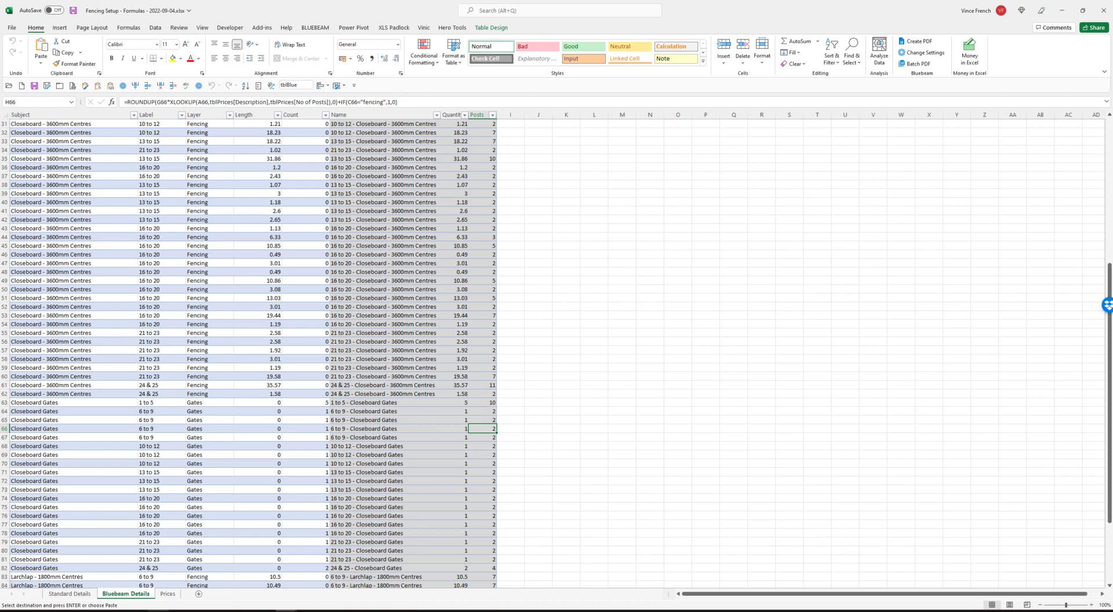
left_click(80, 596)
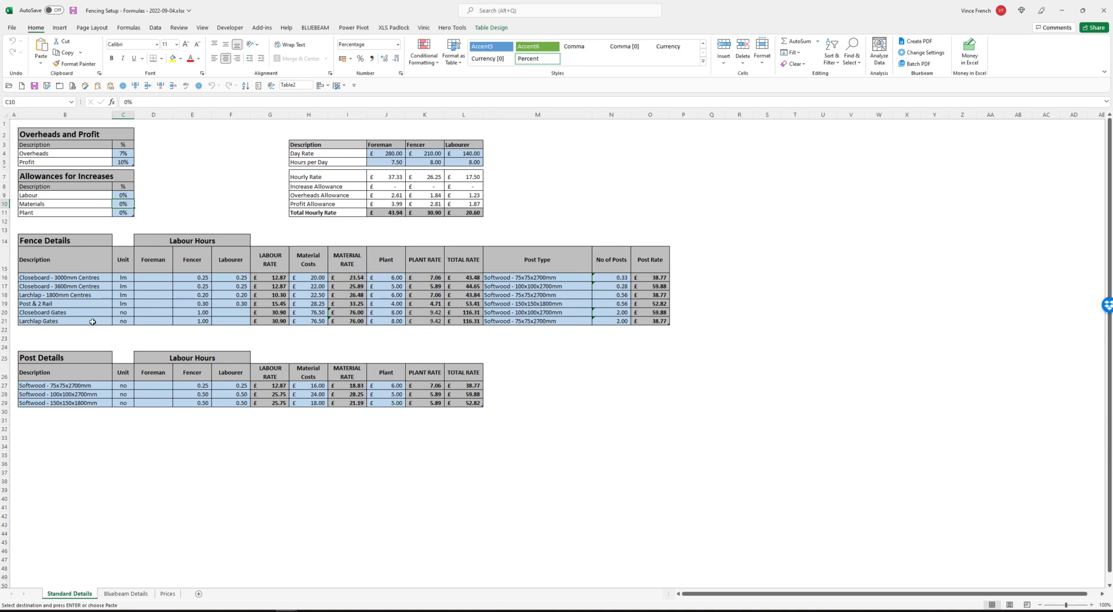
left_click(626, 313)
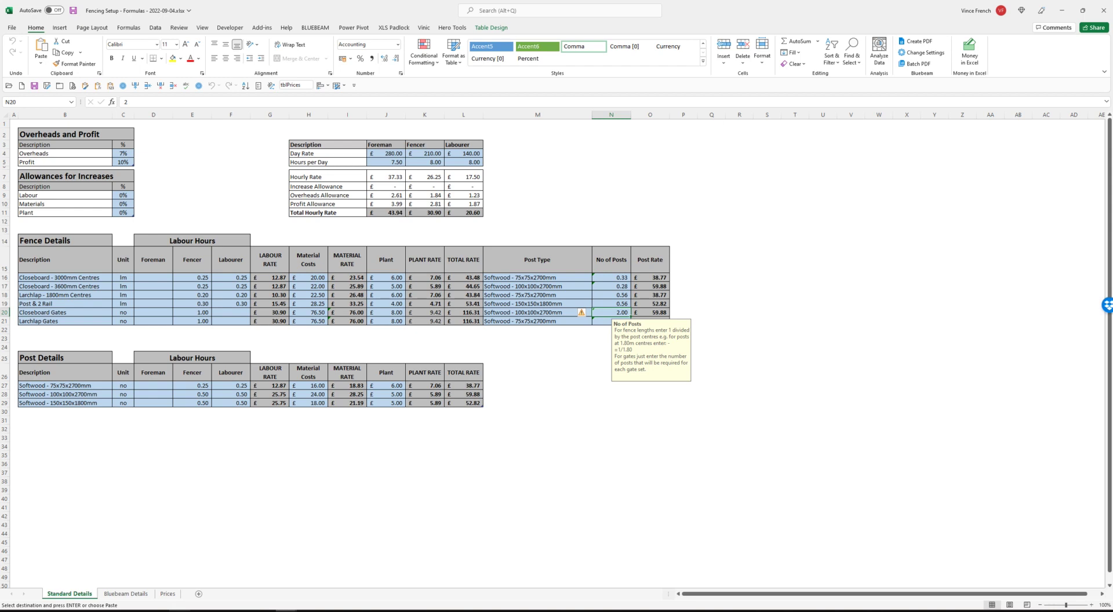
left_click(148, 595)
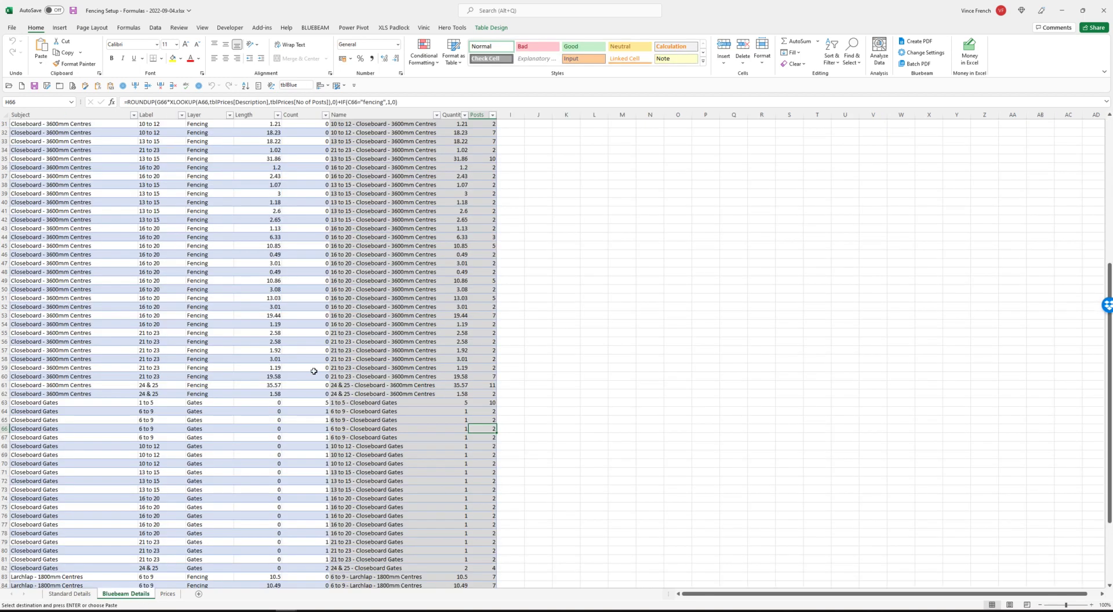
- Compare the Name column of the Bluebeam Details table with the sorted unique names in column A of the Prices sheet
scroll(324, 410, "down", 8)
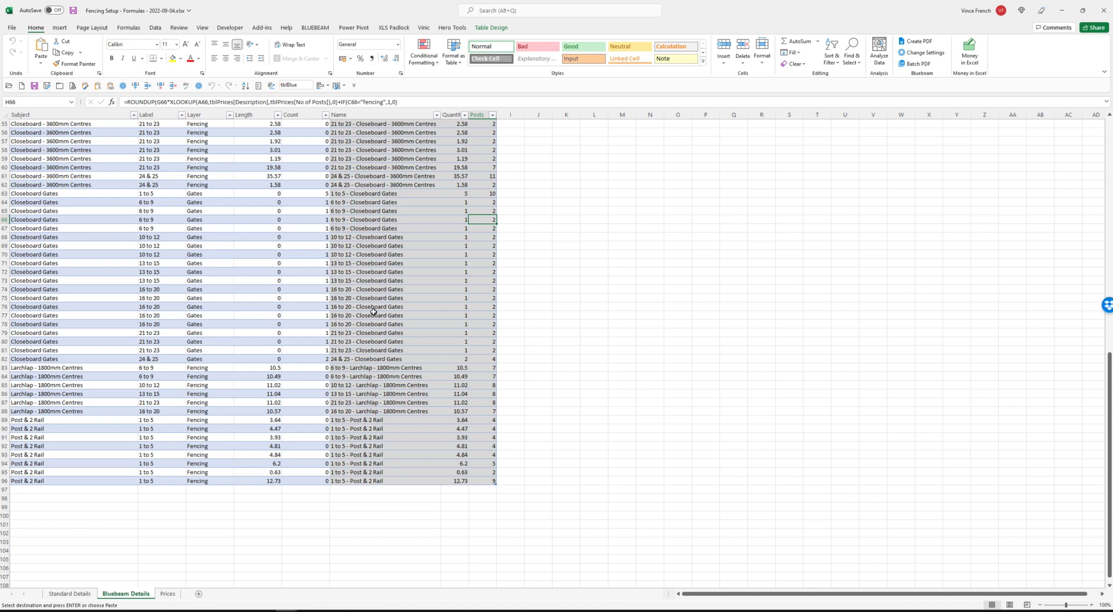
scroll(374, 312, "up", 14)
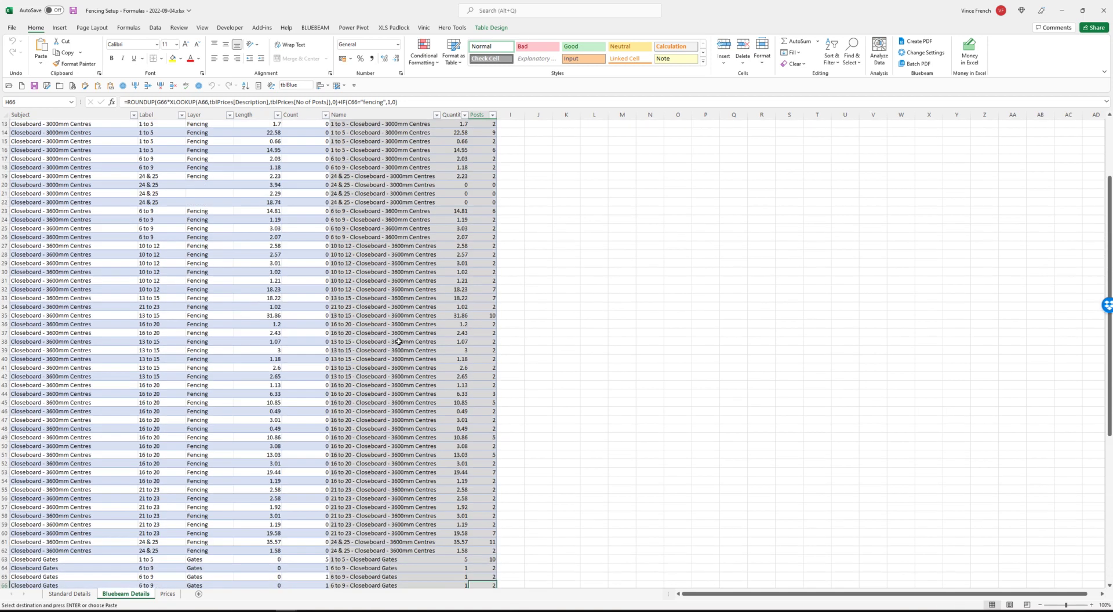
scroll(393, 344, "up", 4)
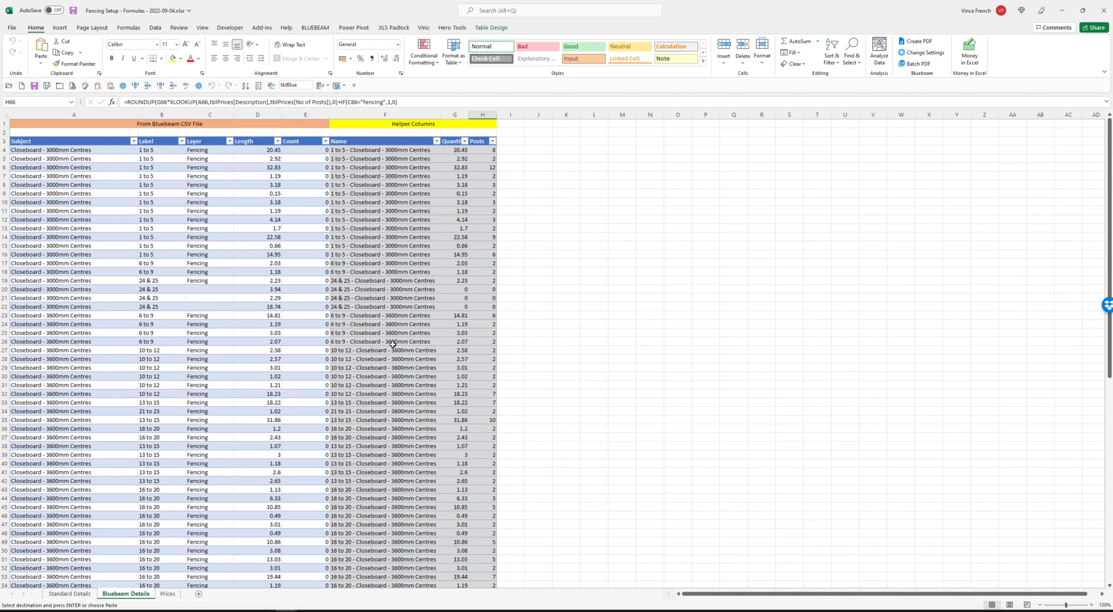
scroll(393, 344, "down", 5)
scroll(393, 344, "down", 3)
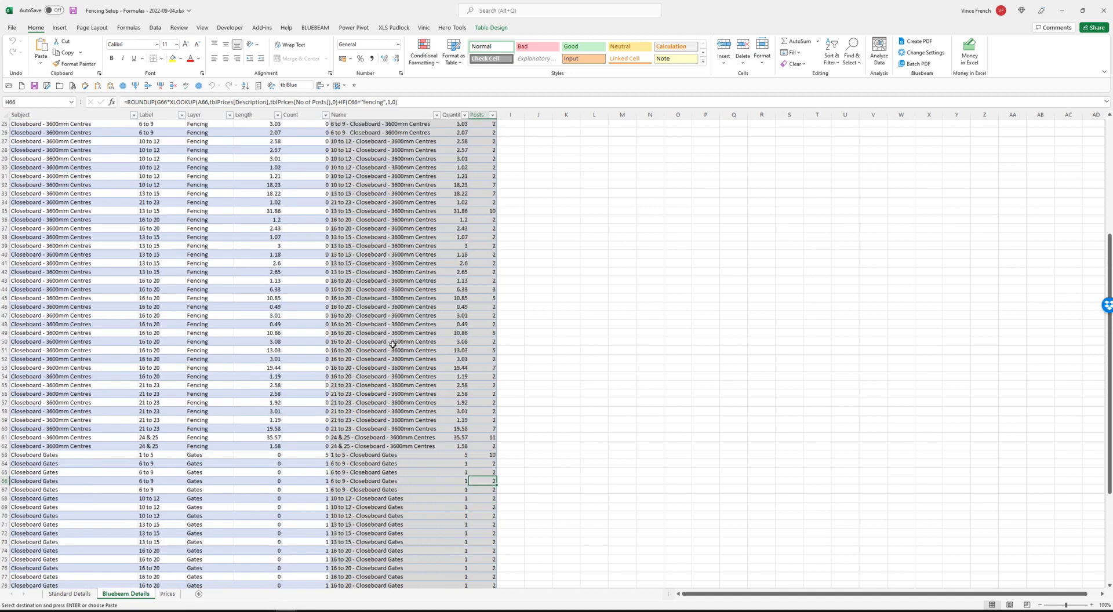
left_click(167, 594)
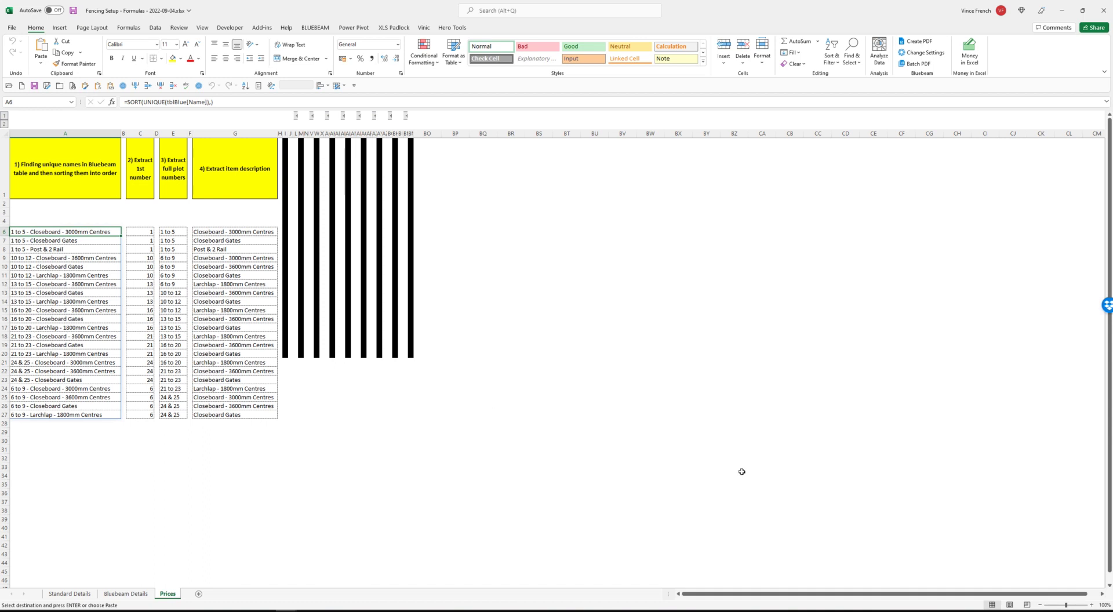
left_click(138, 595)
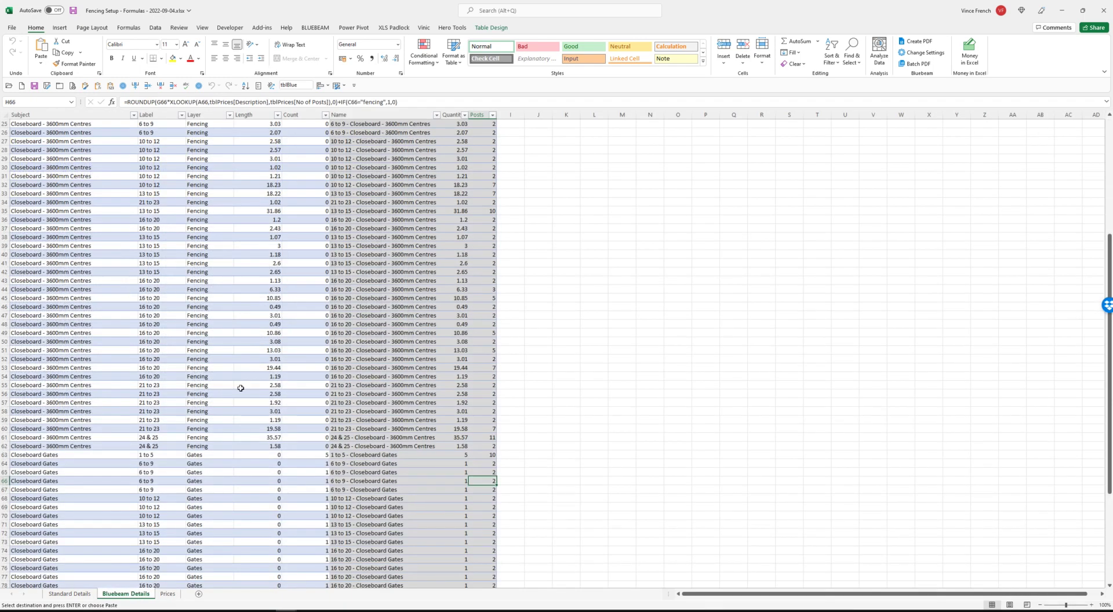
left_click(167, 594)
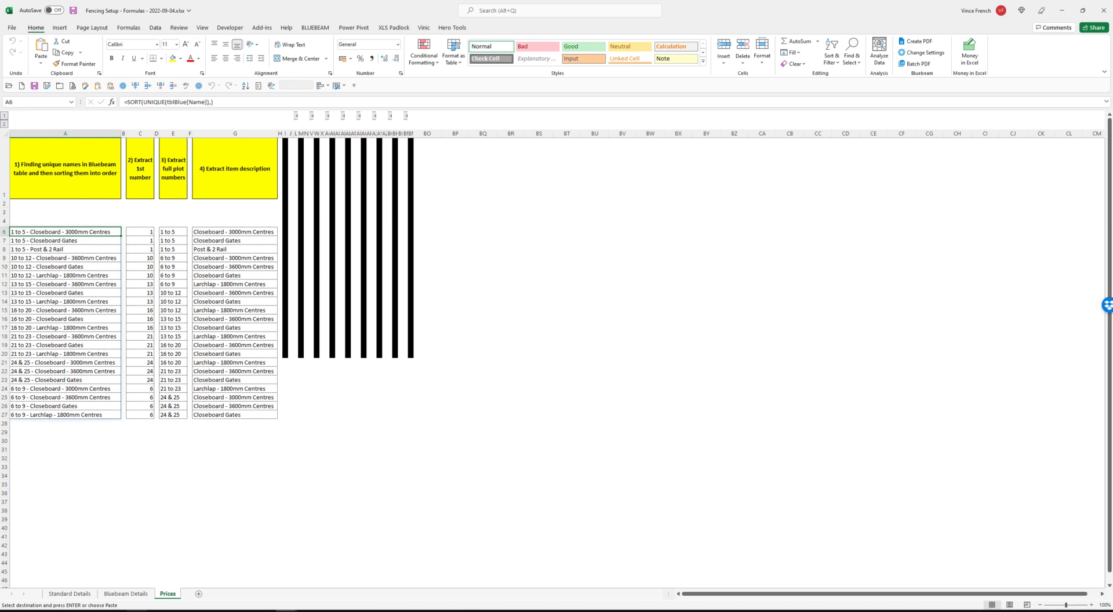
left_click(126, 594)
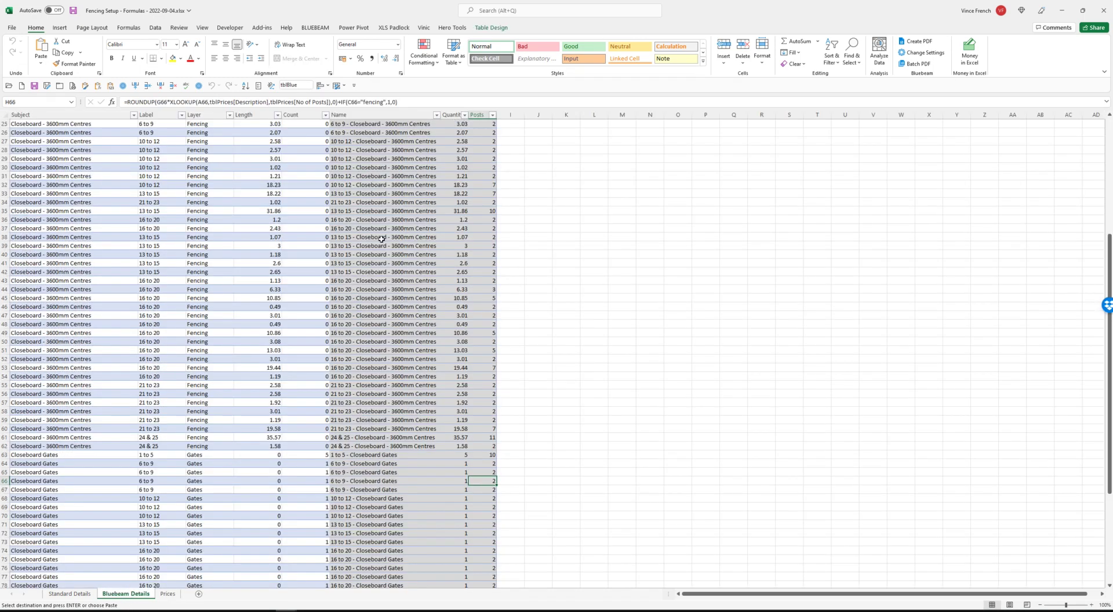
left_click(168, 594)
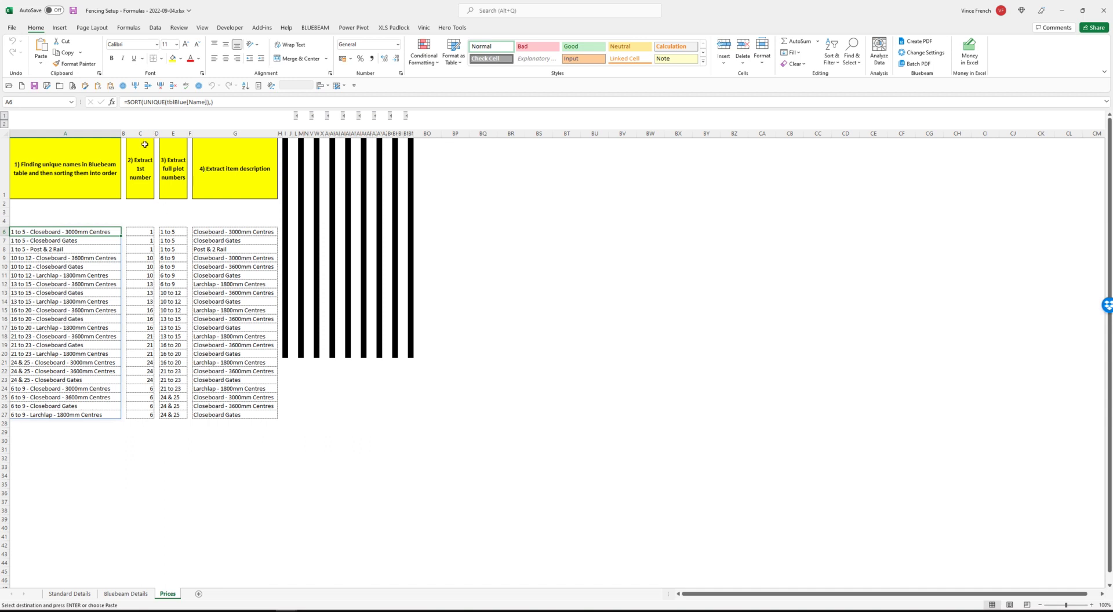
- Inspect the plot number formulas in C6 and E6, and expand the section 5 columns to read the sorting formula in K6
left_click(147, 233)
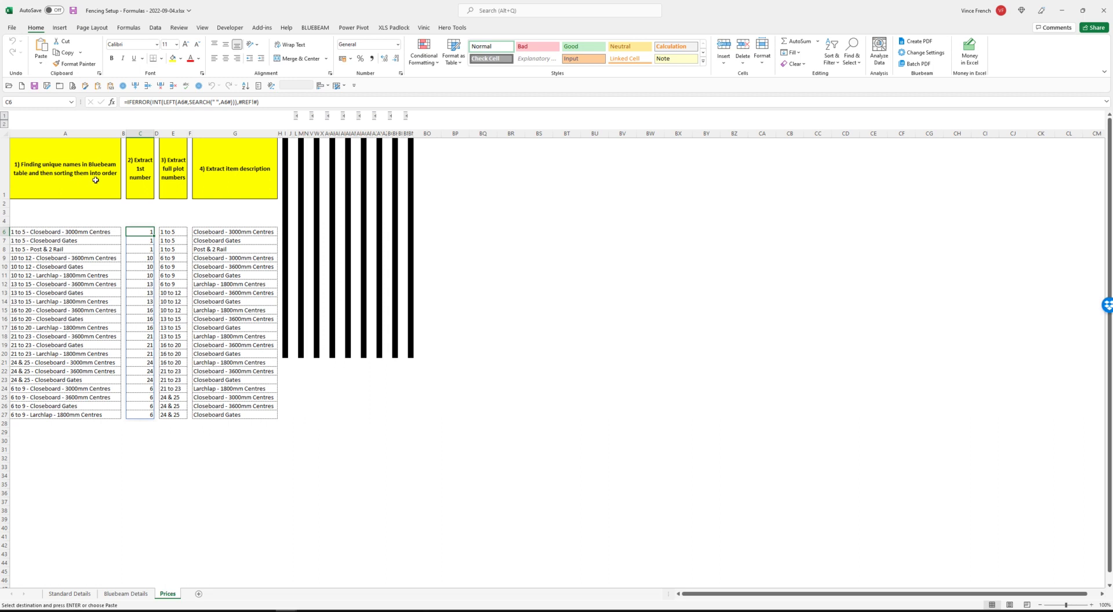
left_click(173, 233)
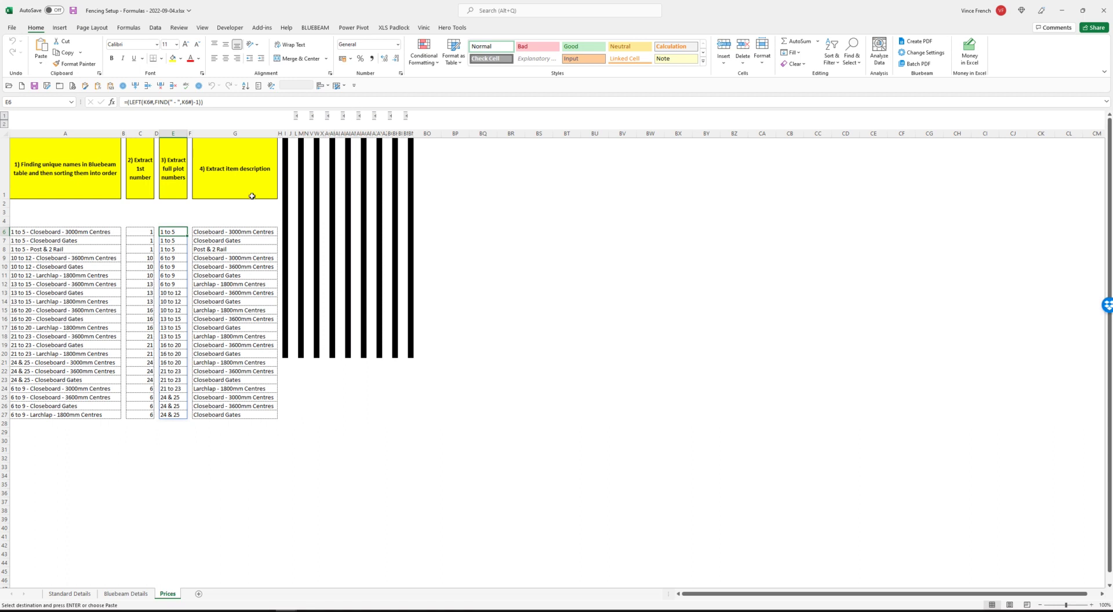
left_click(296, 115)
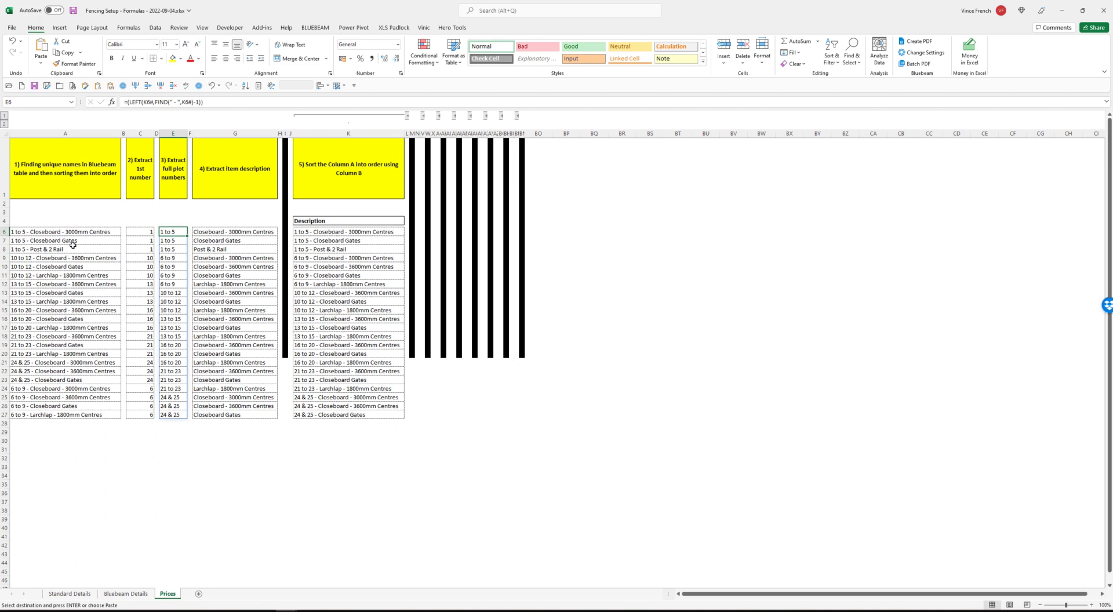
left_click(328, 232)
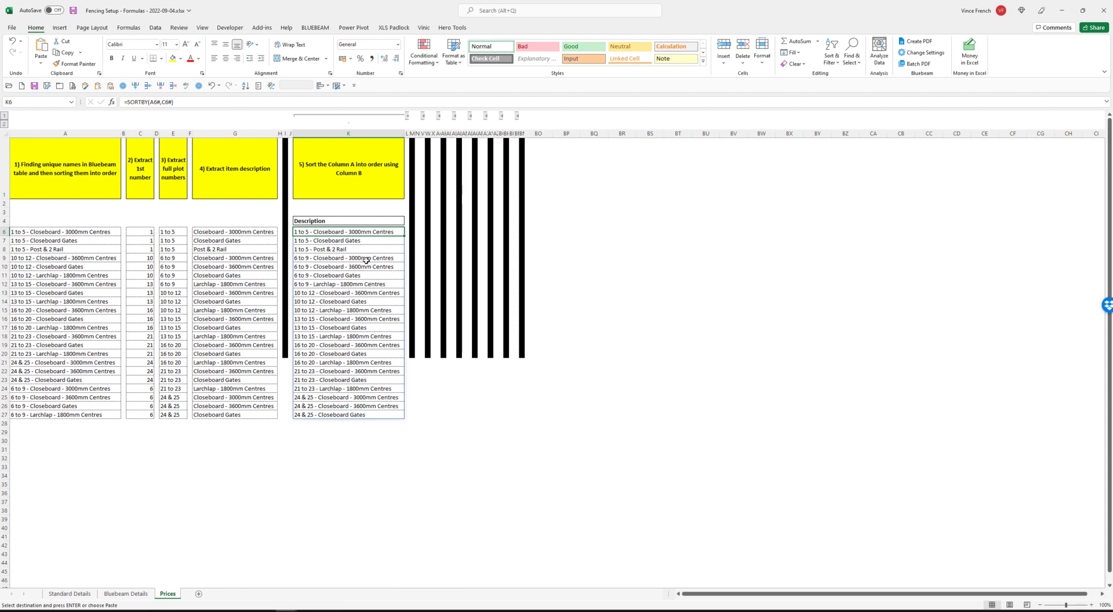
- Expand the section 6 fencing rates columns and examine the Quantity formula in O6 and the Unit formula in P6 against the Bluebeam Details data
left_click(424, 116)
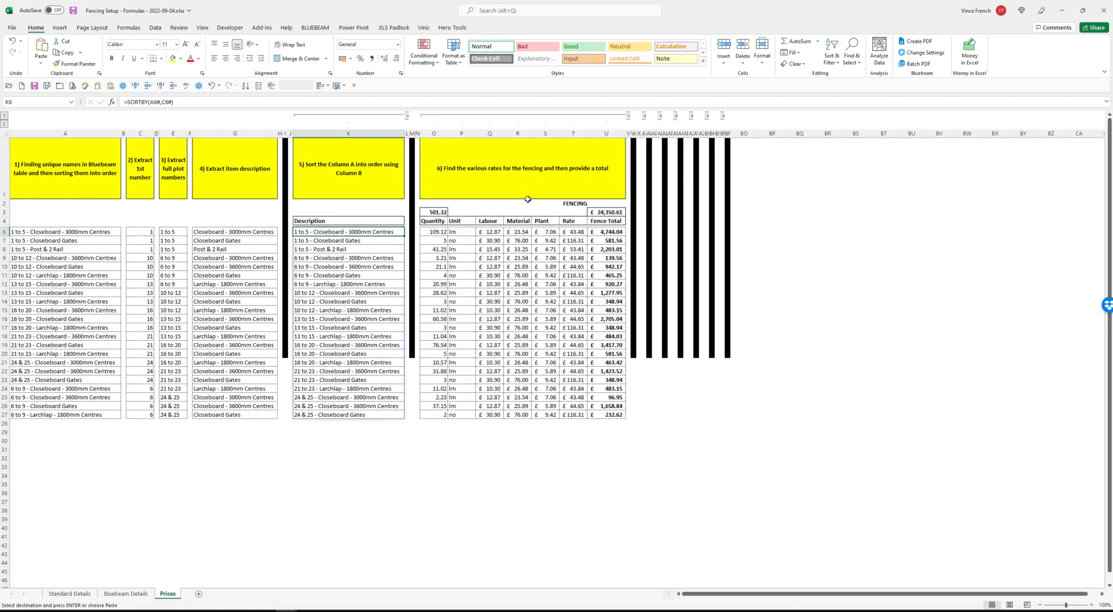
left_click(438, 232)
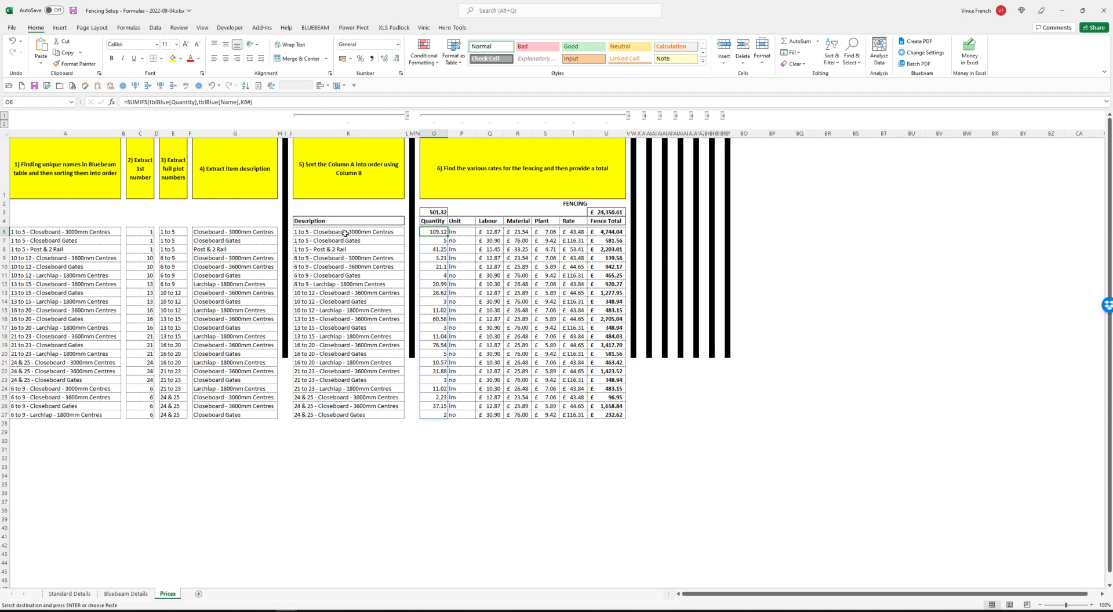
left_click(126, 593)
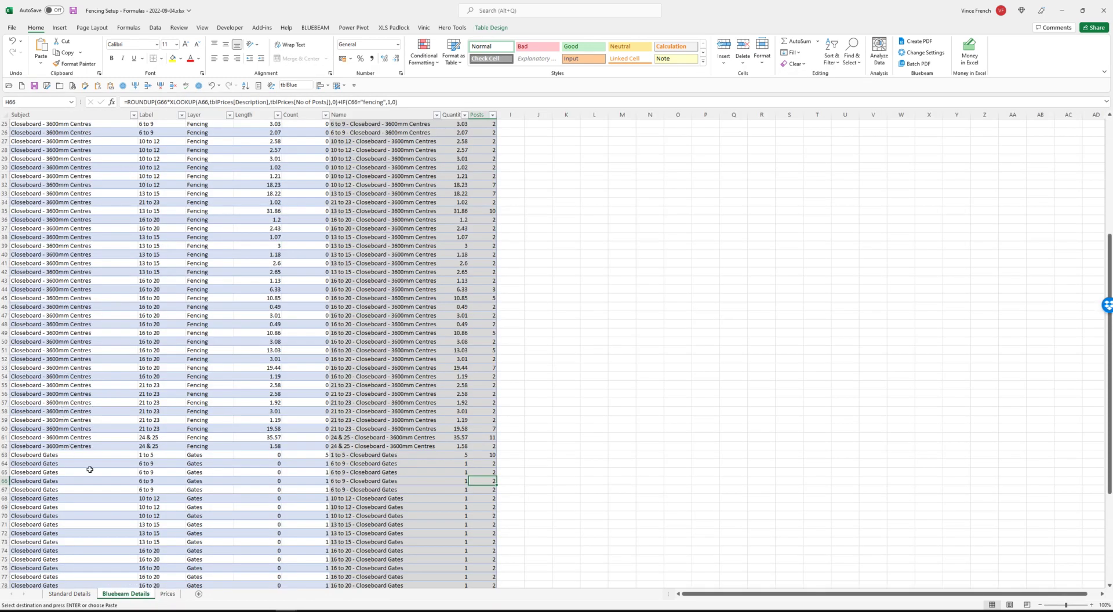
left_click(168, 593)
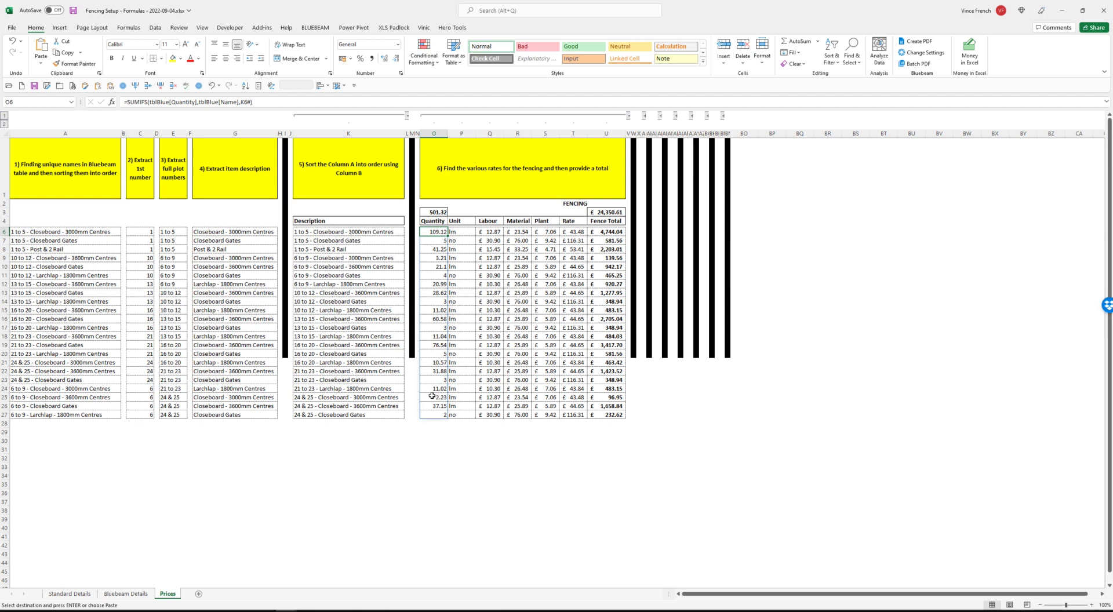
left_click(464, 231)
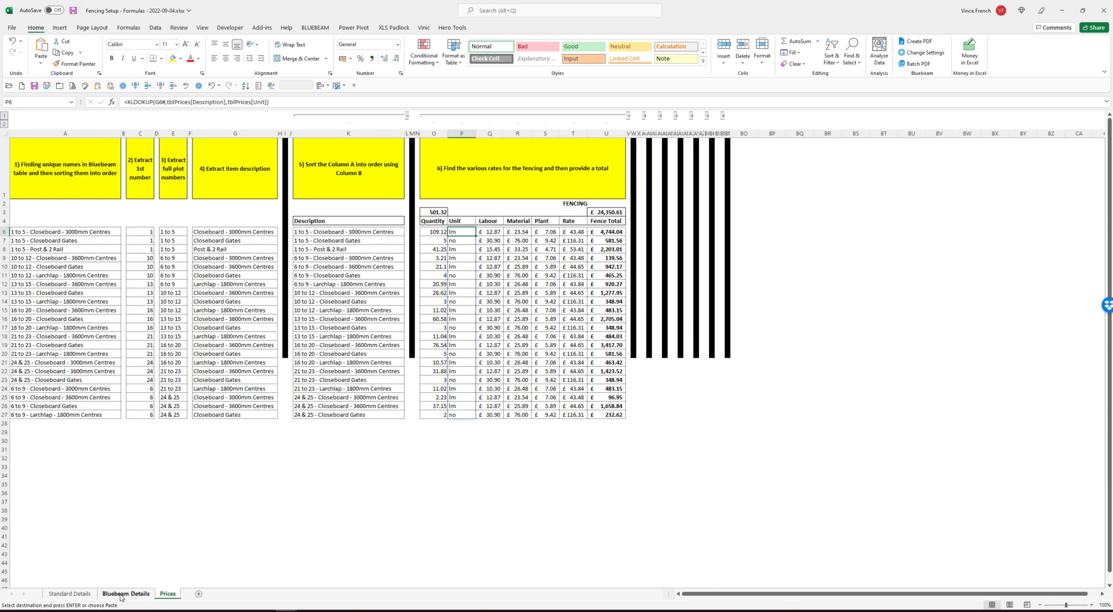
- Check the Labour rate lookup in Q6 of the Prices sheet against Standard Details, and inspect the Fence Total formula in U21
left_click(81, 597)
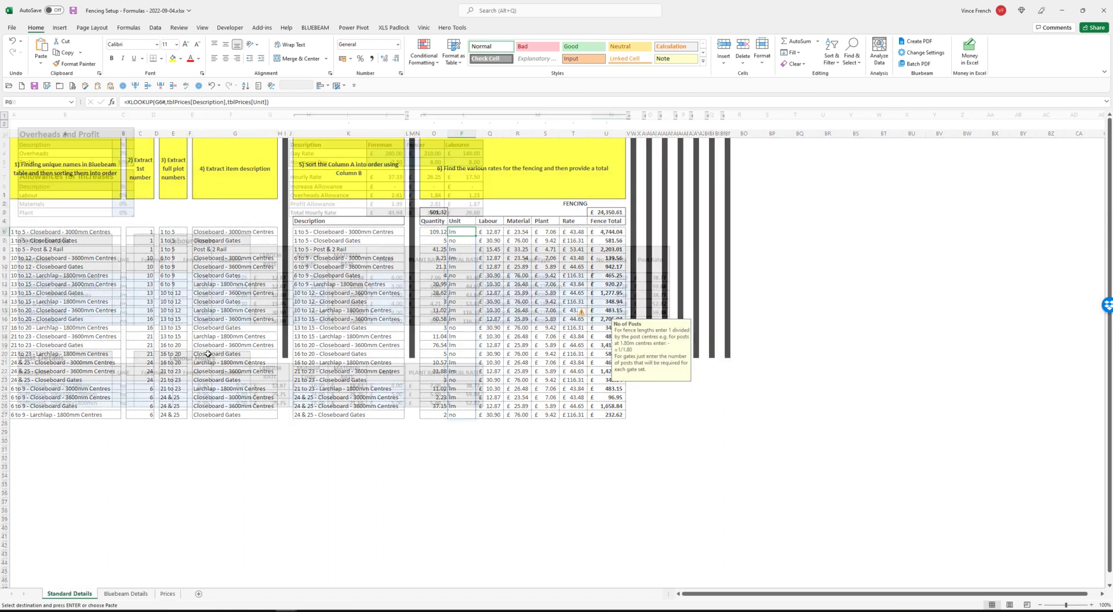
left_click(166, 594)
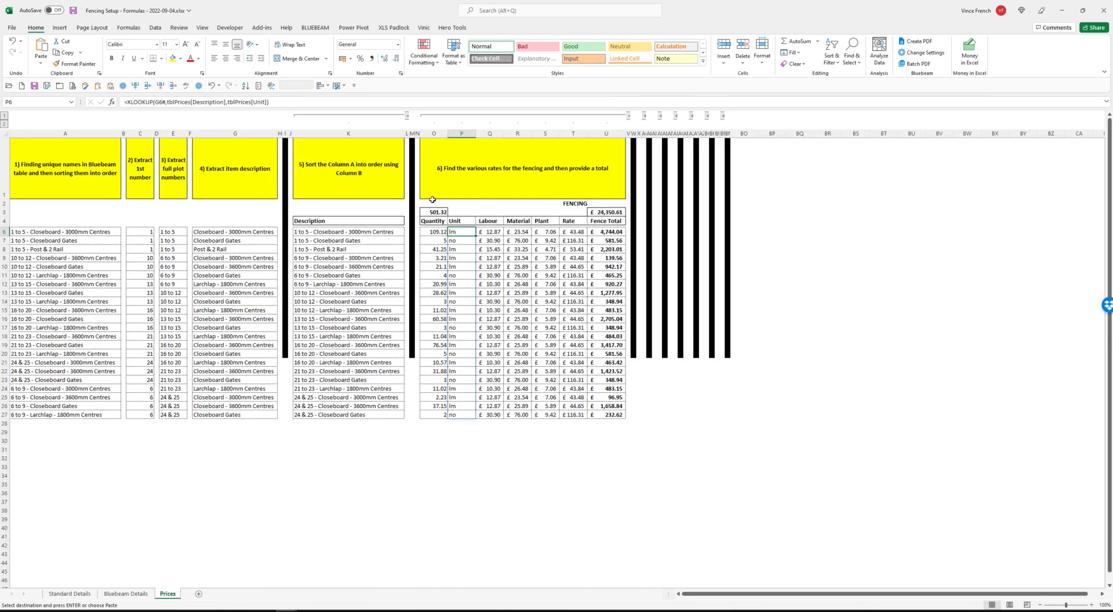
left_click(490, 234)
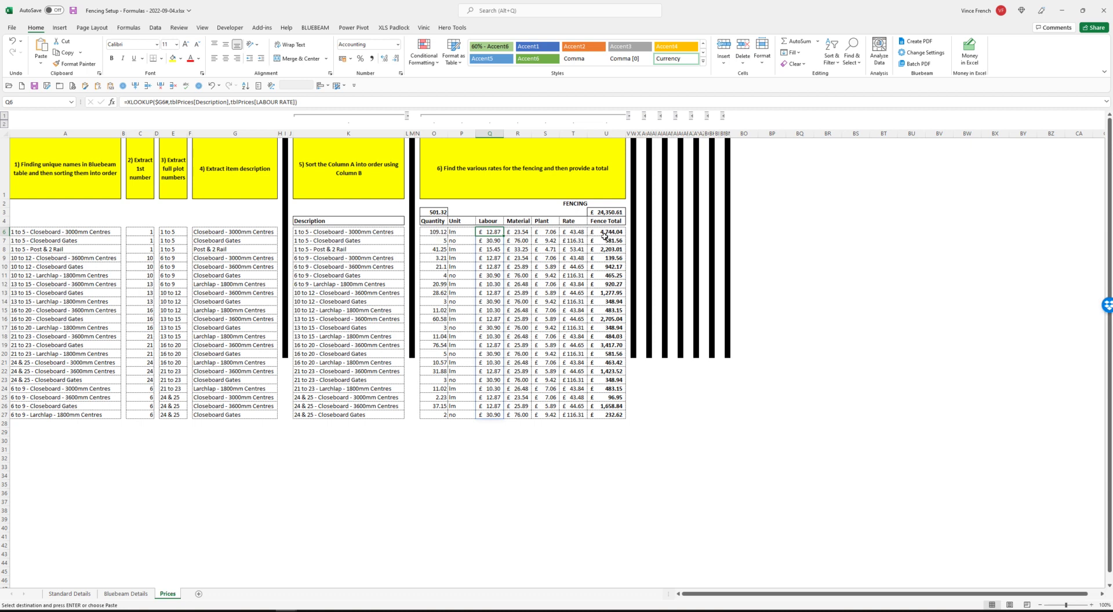
left_click(351, 363)
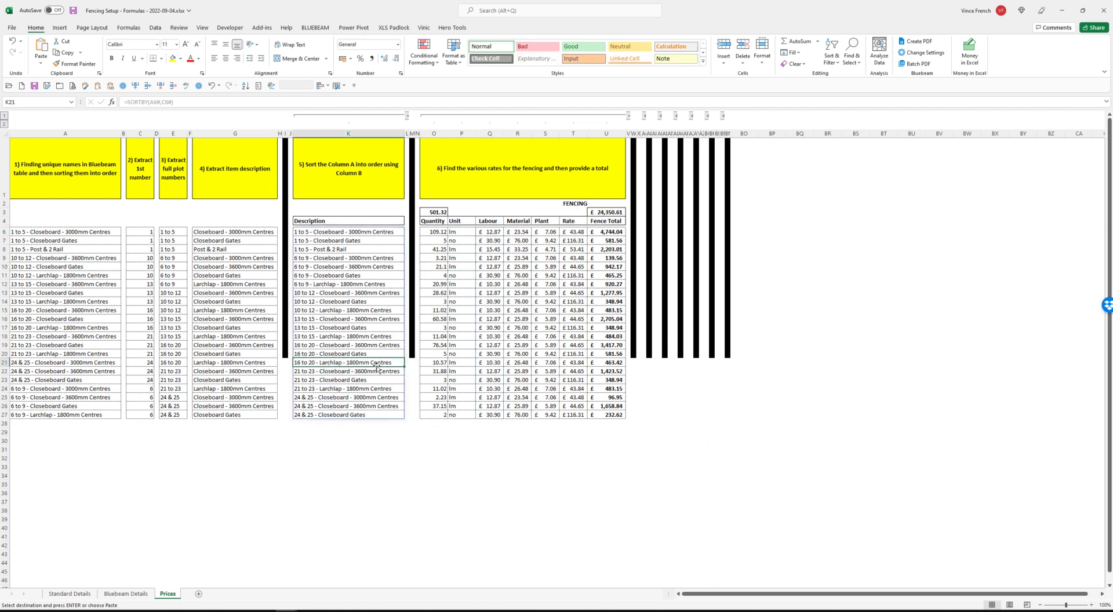
left_click(609, 363)
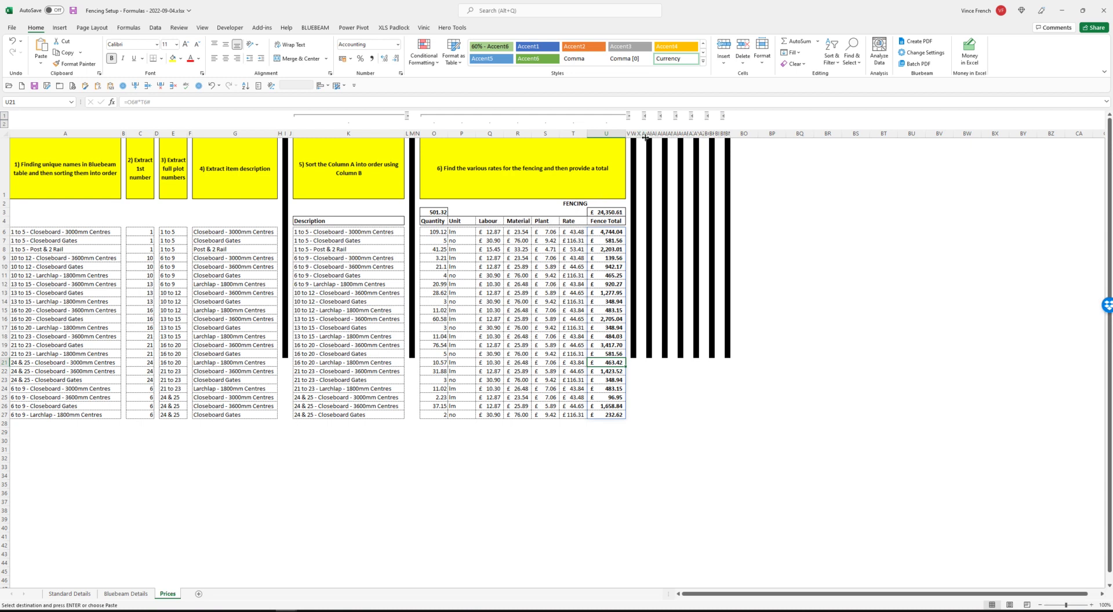
- Expand the section 7 post rates columns and compare the Description lookup in AA6 with the Post Type column on Standard Details
left_click(645, 116)
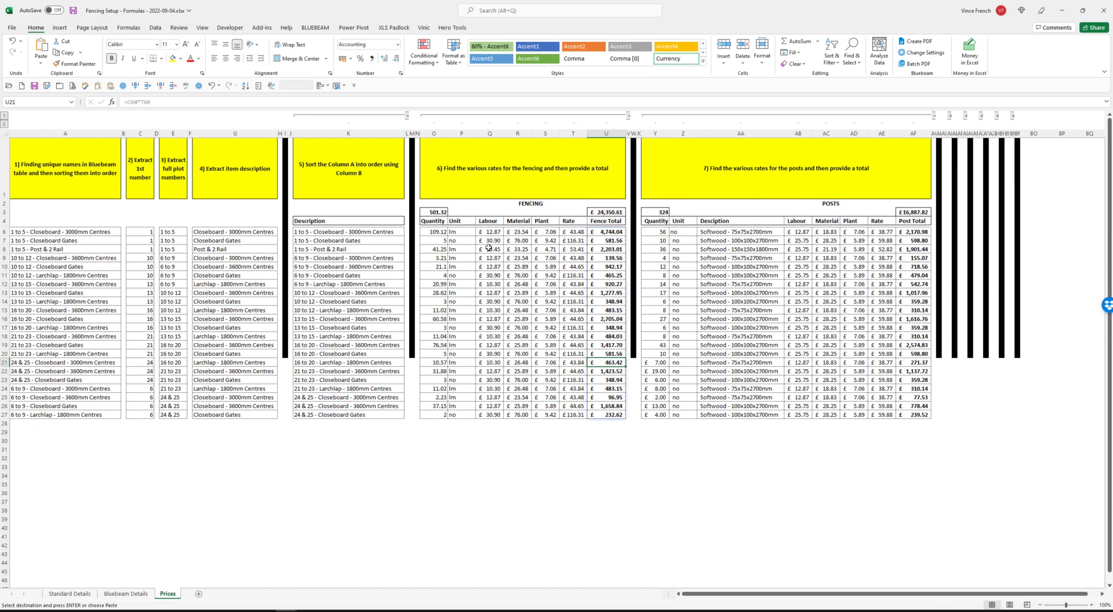
left_click(747, 284)
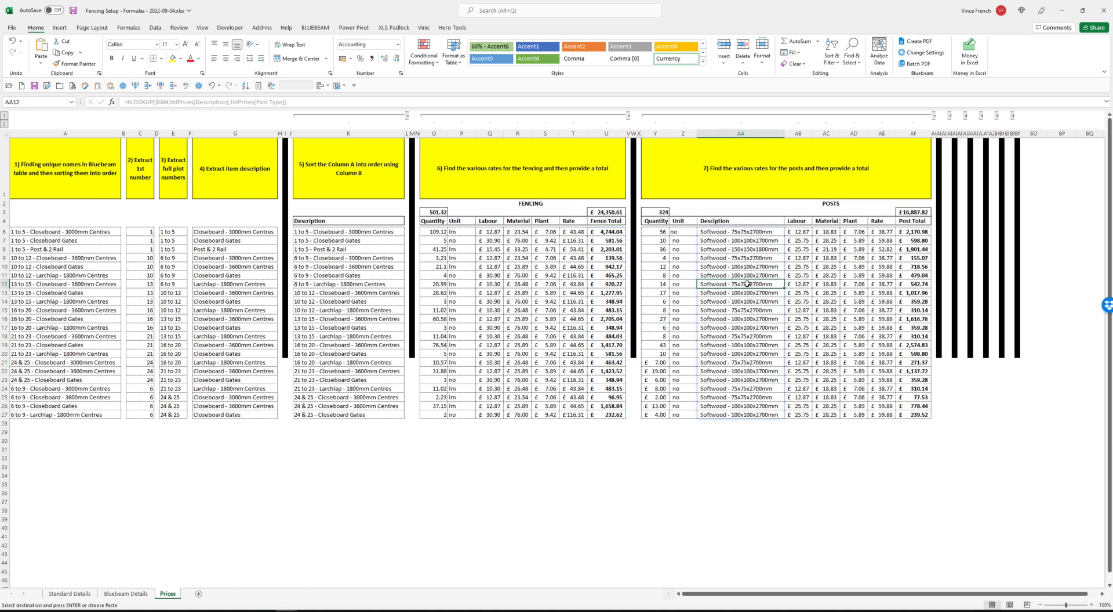
left_click(723, 232)
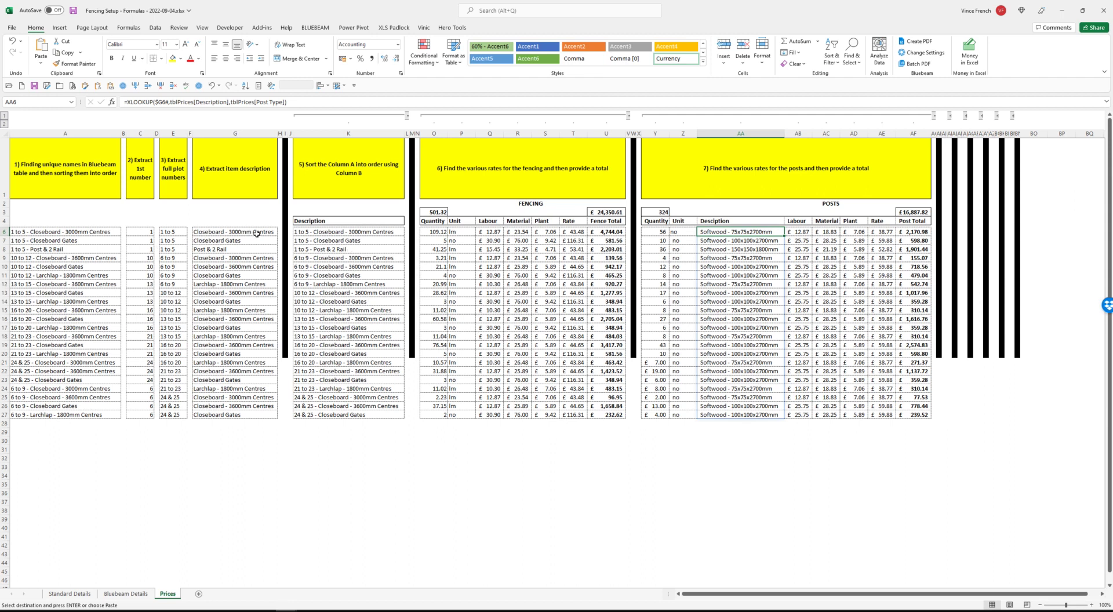
left_click(128, 595)
left_click(52, 596)
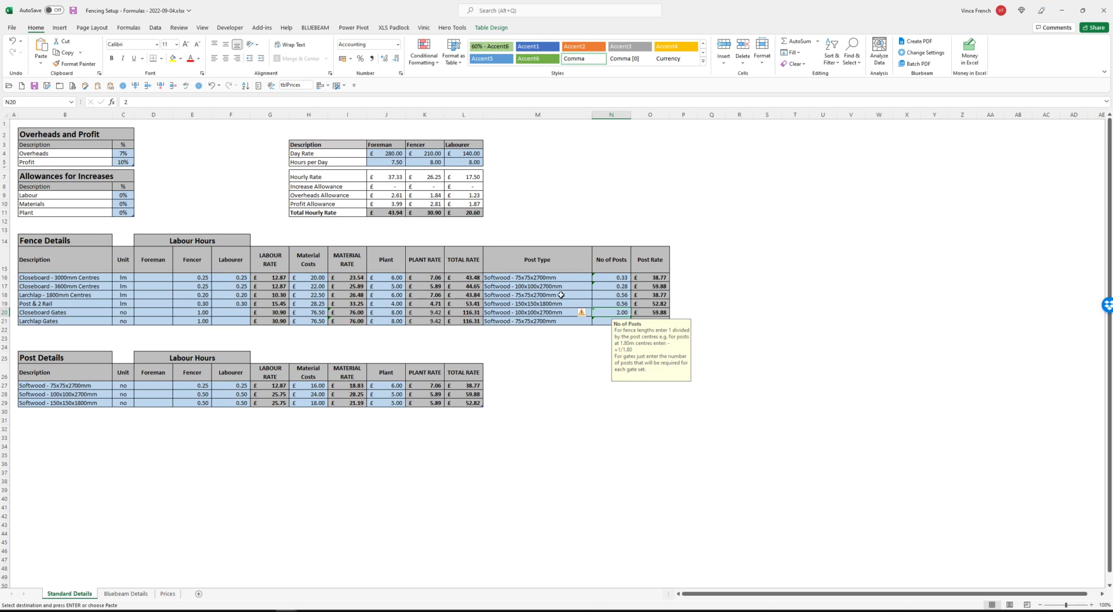
left_click(168, 595)
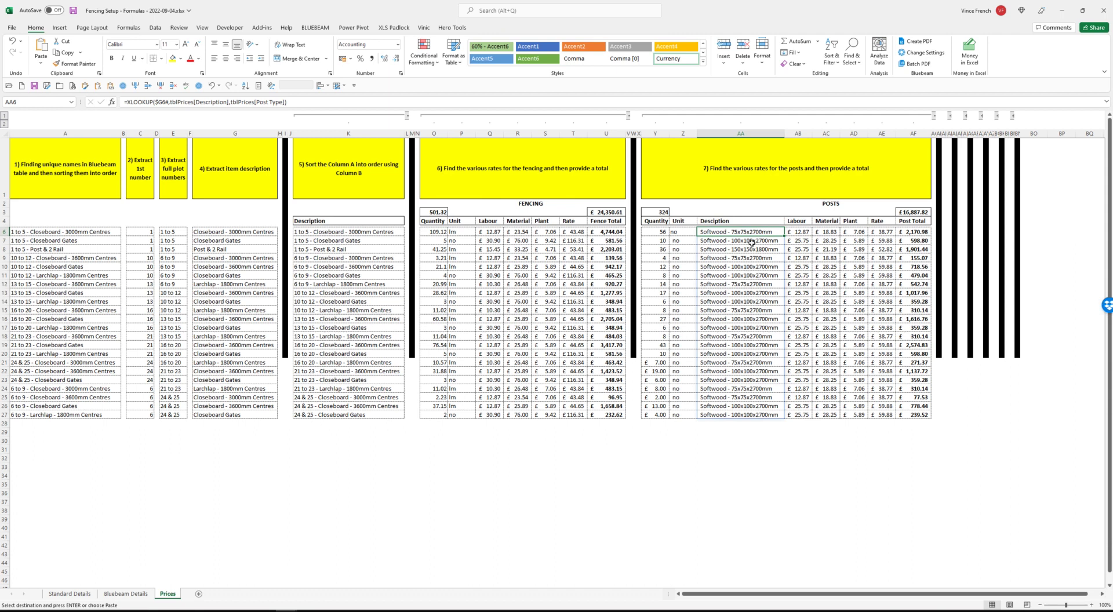
- Examine the posts Quantity formula in Y6 of the Prices sheet against the Posts column of the Bluebeam Details table
left_click(665, 231)
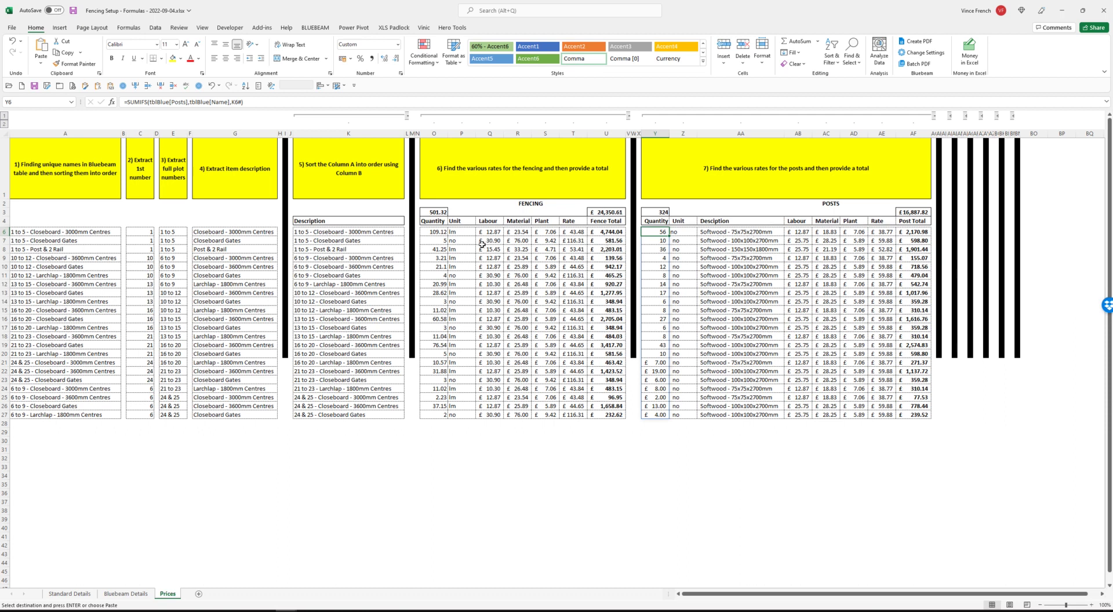
left_click(125, 595)
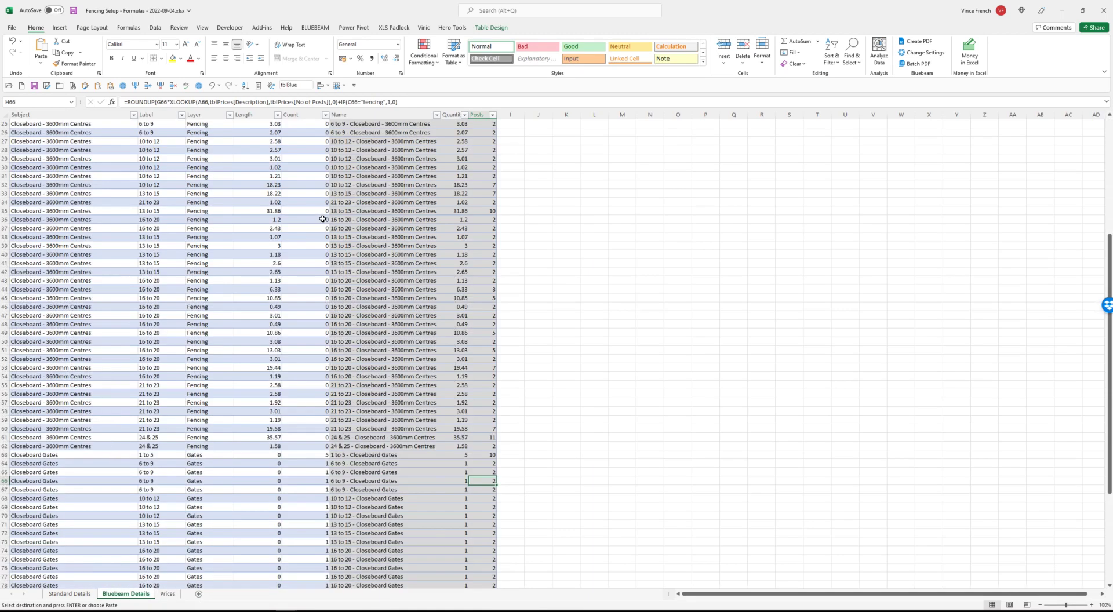
scroll(501, 256, "up", 6)
scroll(501, 256, "up", 3)
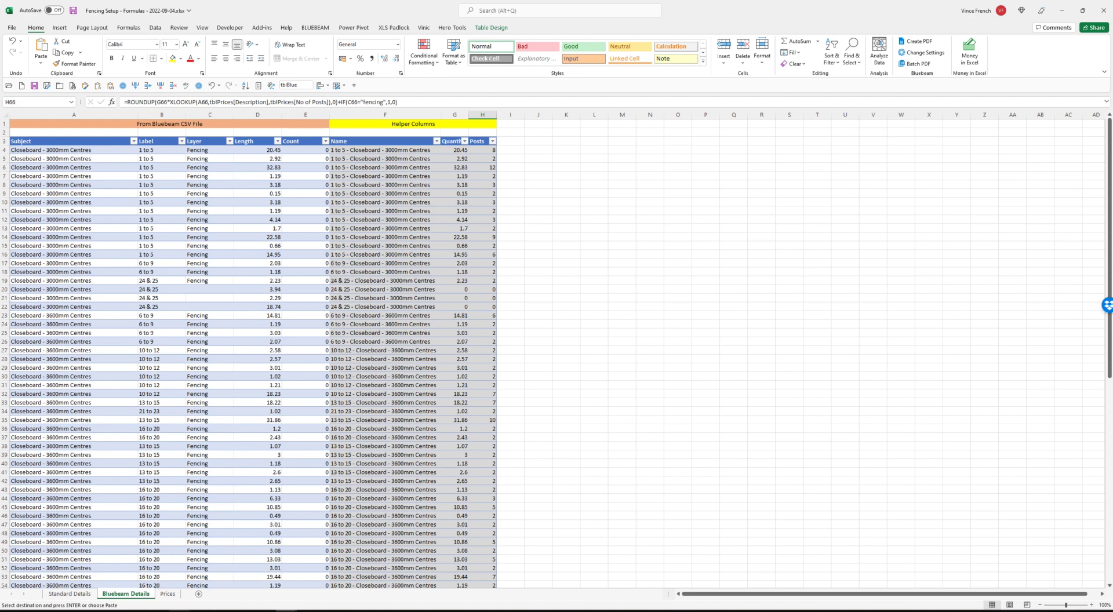
left_click(167, 595)
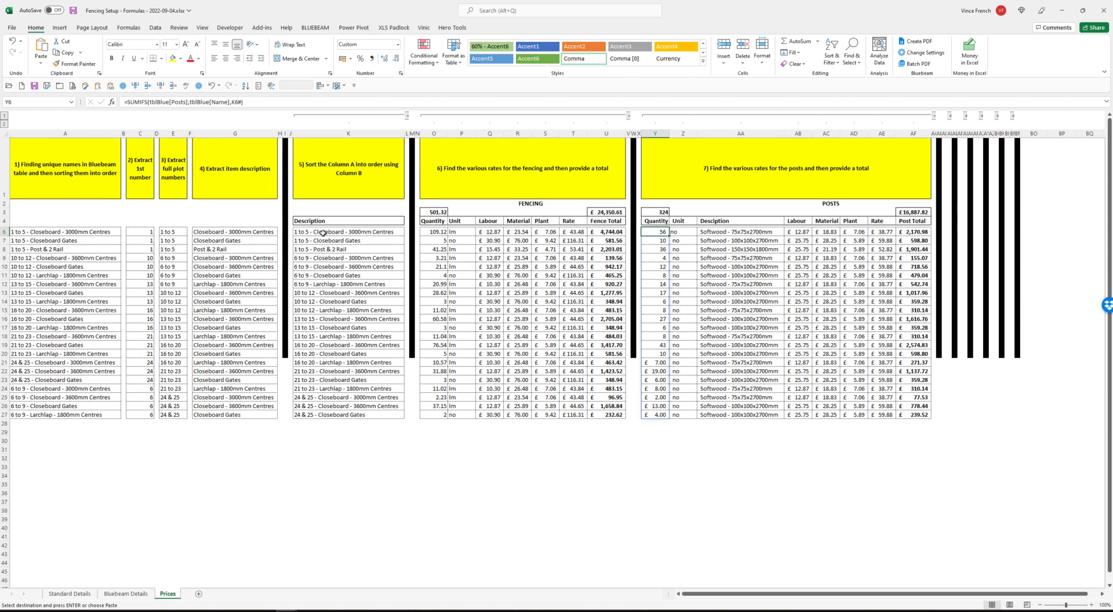
- Expand the section 8 totals per measured item and the section 9 totals per measured plot on the Prices sheet
left_click(950, 118)
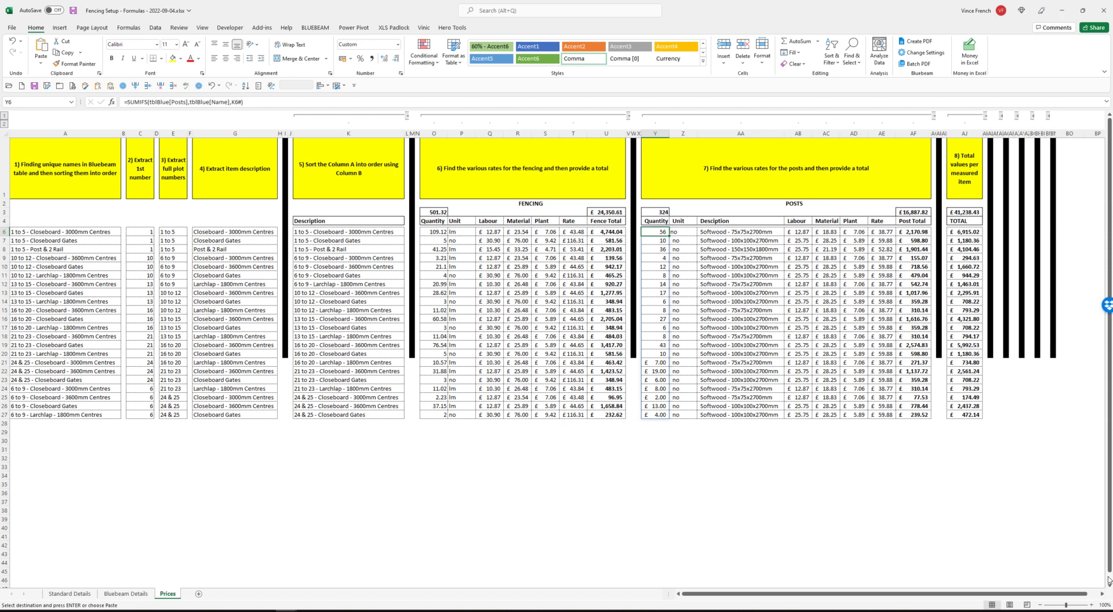
left_click_drag(1076, 595, 1086, 594)
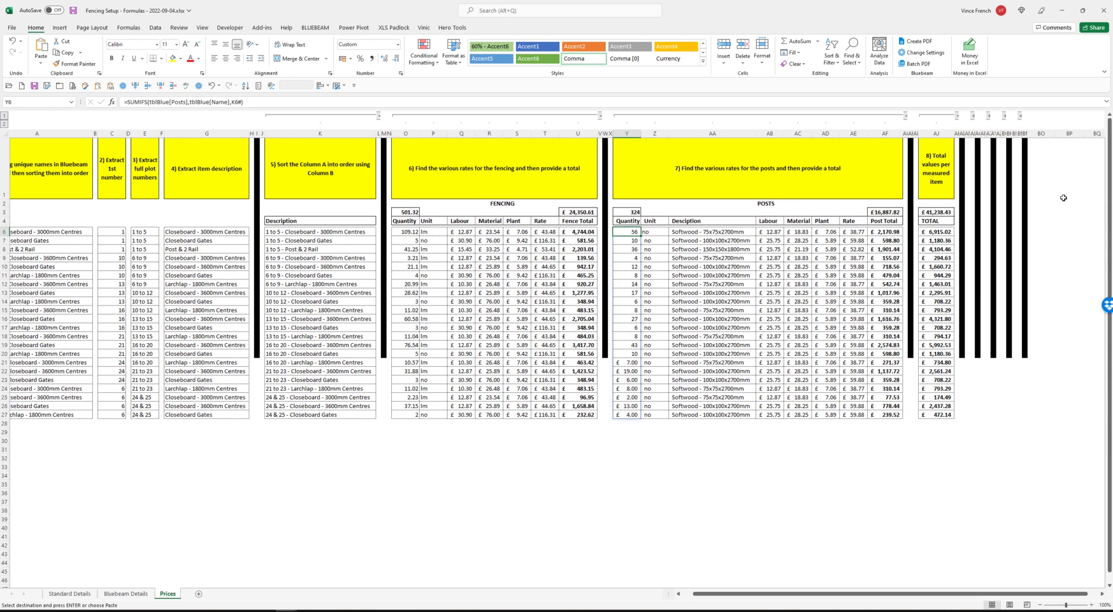
left_click(973, 116)
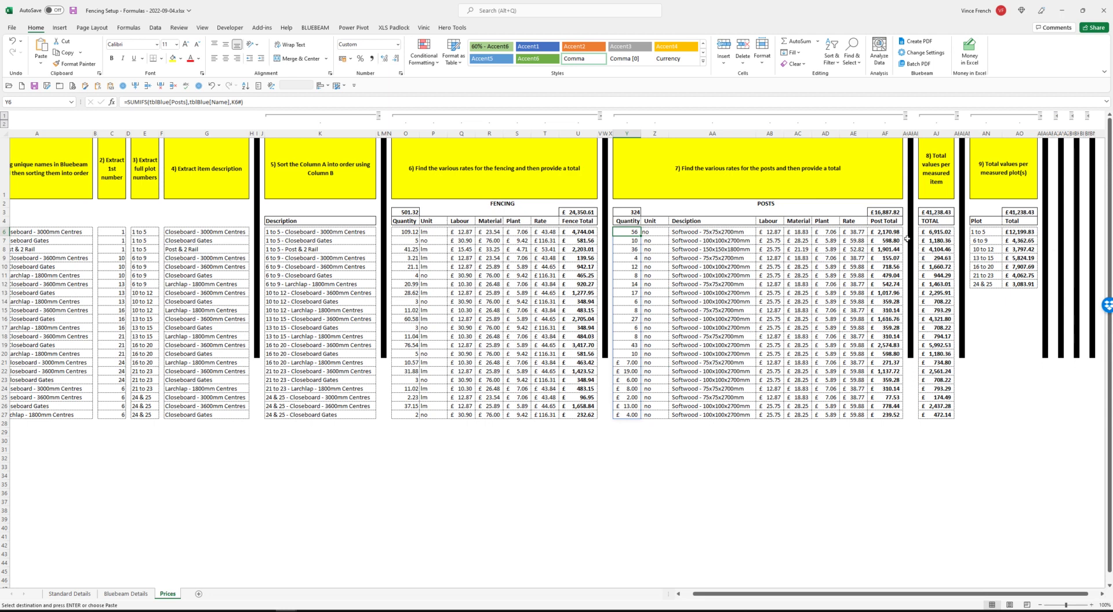
- Sum the Post Total and Fence Total cells for plots 1 to 5 and compare them with the plot total formula in AO6
left_click_drag(896, 232, 893, 247)
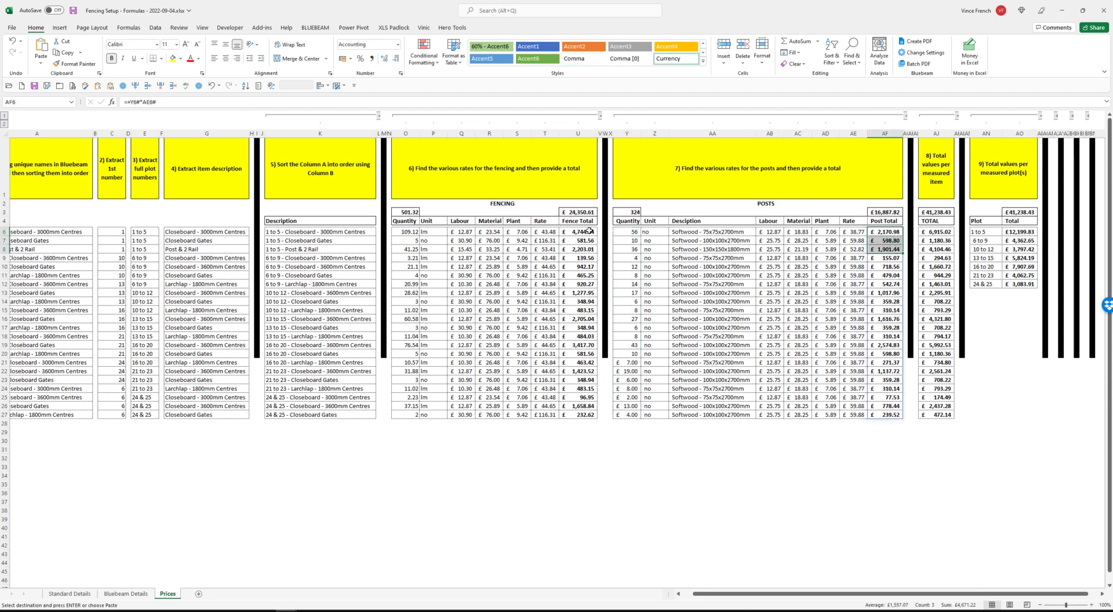
left_click_drag(589, 232, 589, 250)
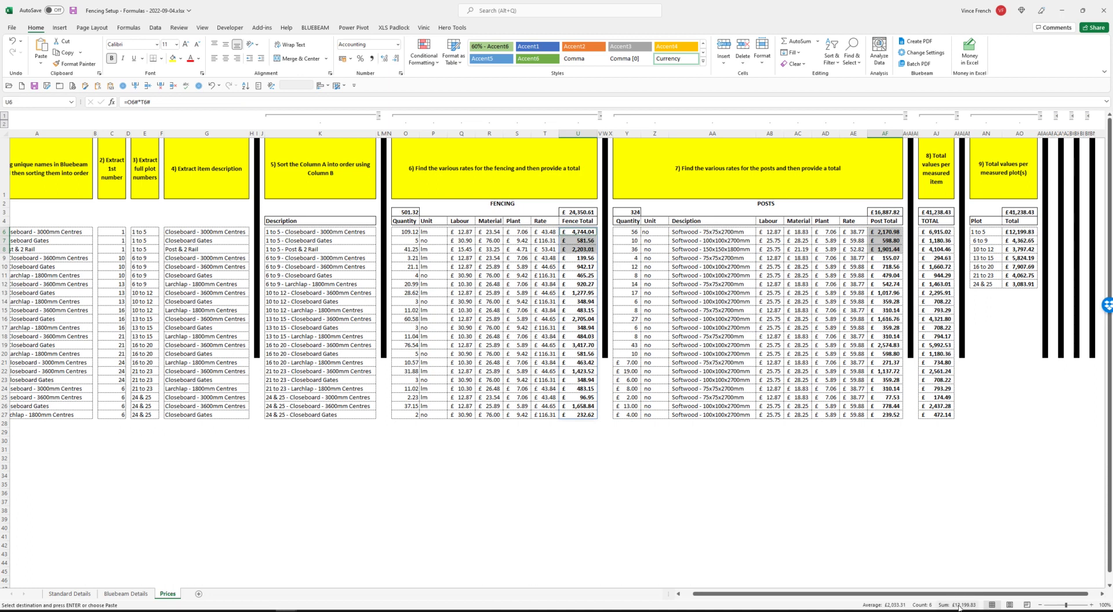
left_click(1023, 232)
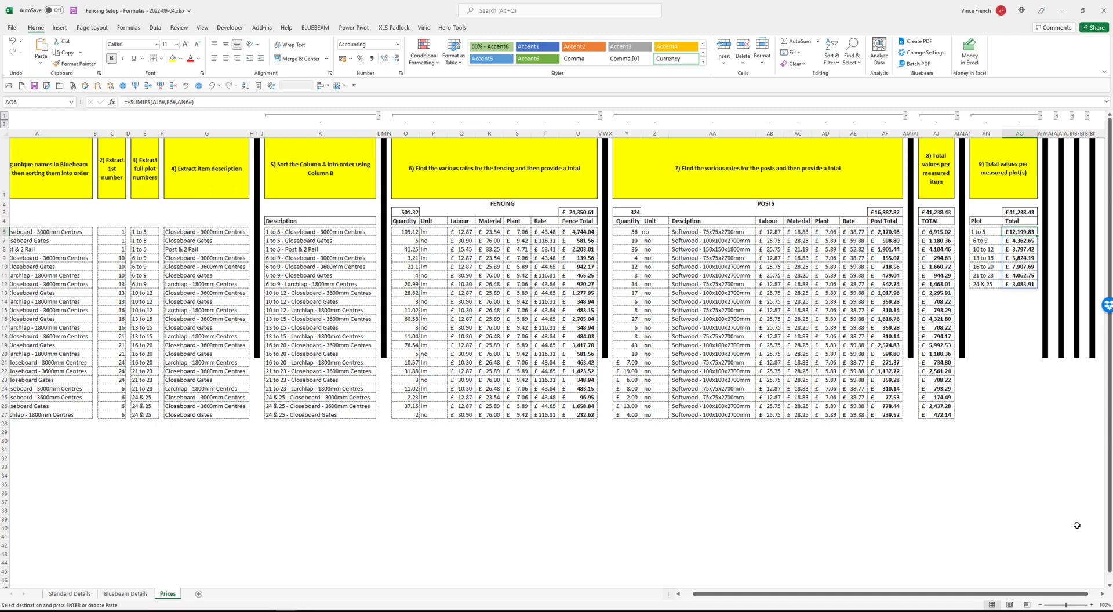
- Expand the section 10 helper columns and inspect the formula in AS6 that totals fencing and post labour
left_click(1103, 594)
left_click(1102, 595)
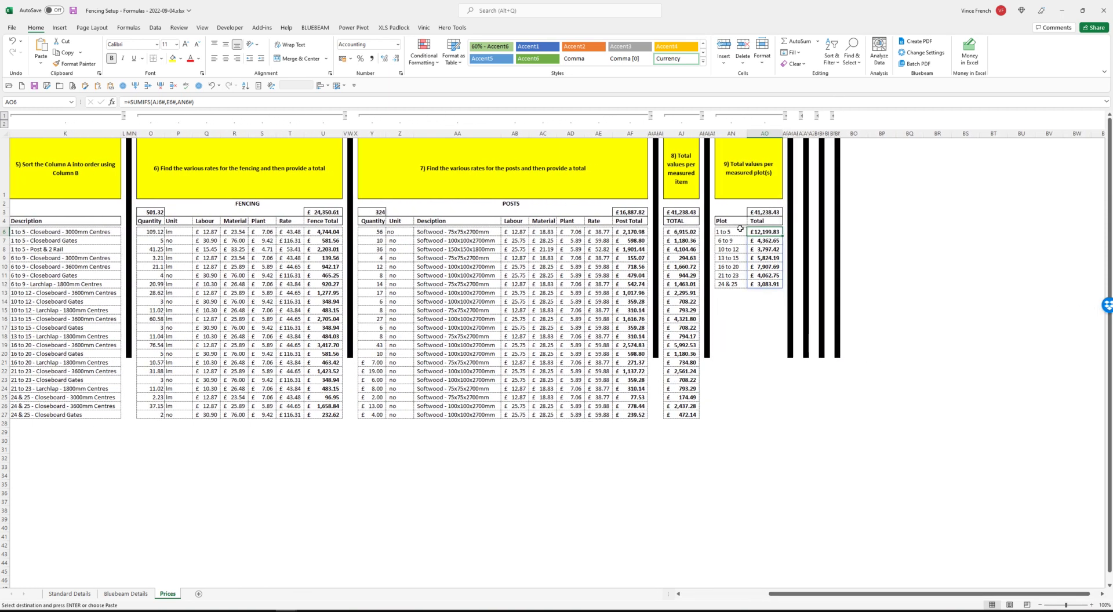
left_click(802, 117)
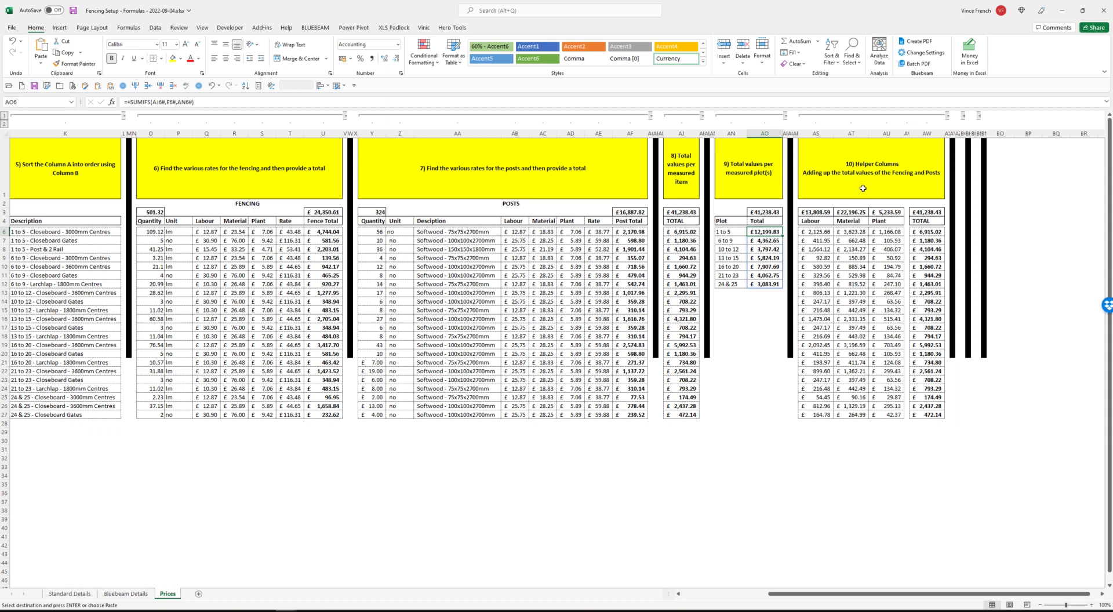
left_click(828, 230)
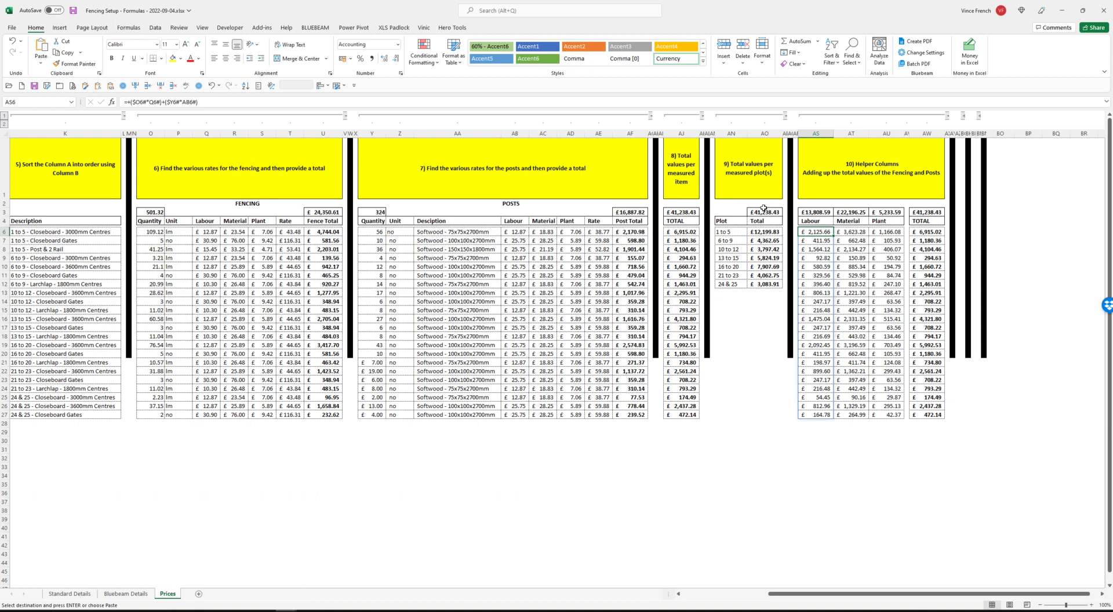
- Expand the section 11 plot breakdown and section 12 total quantities, and read the unique description formula in BJ6
left_click(964, 116)
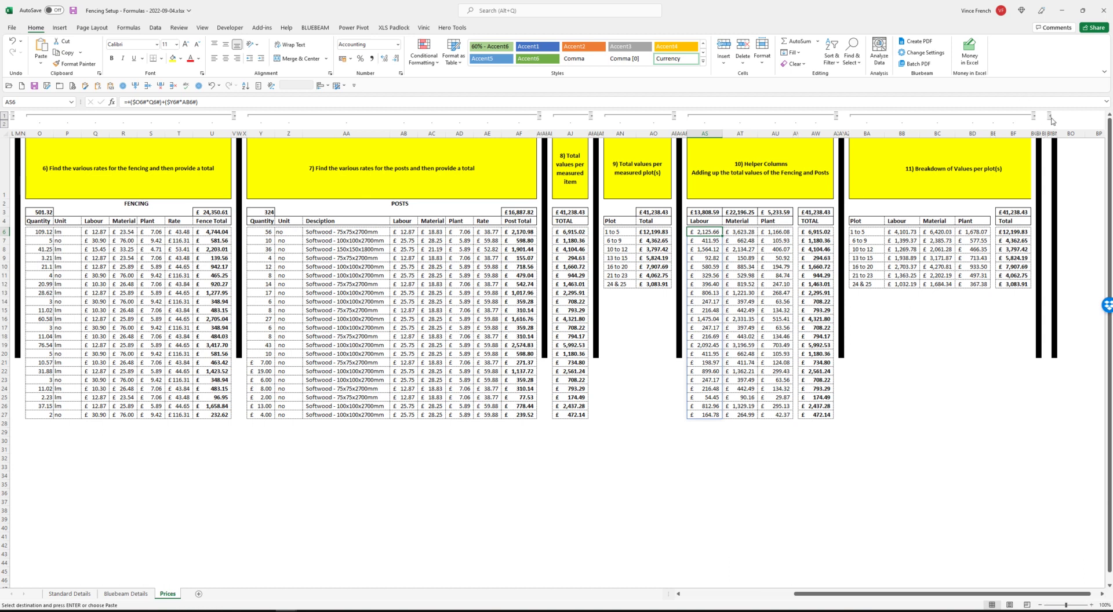
left_click(1050, 117)
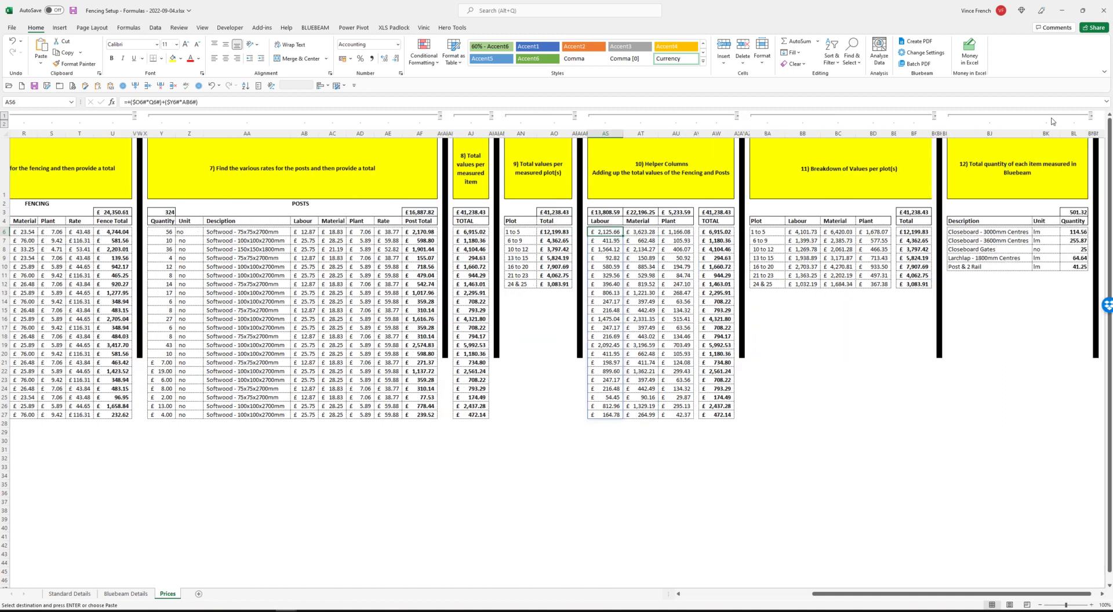
left_click(981, 231)
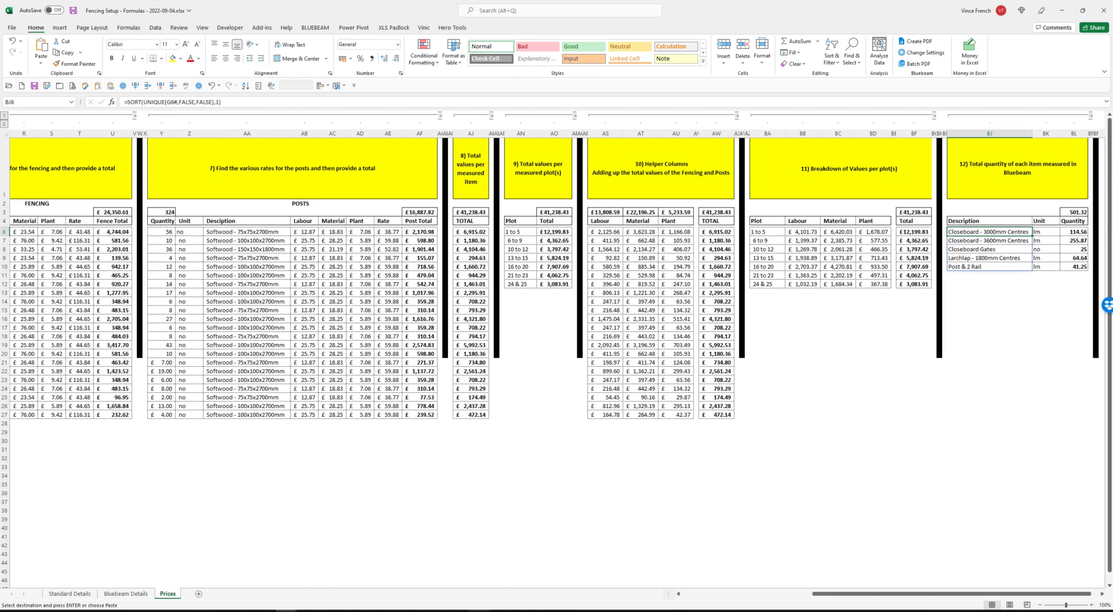
- Switch to Bluebeam Revu and draw Closeboard - 3000mm Centres fences between plots 47 and 46 (about 15.74 m) and 46 and 45 (about 21.01 m)
left_click(478, 574)
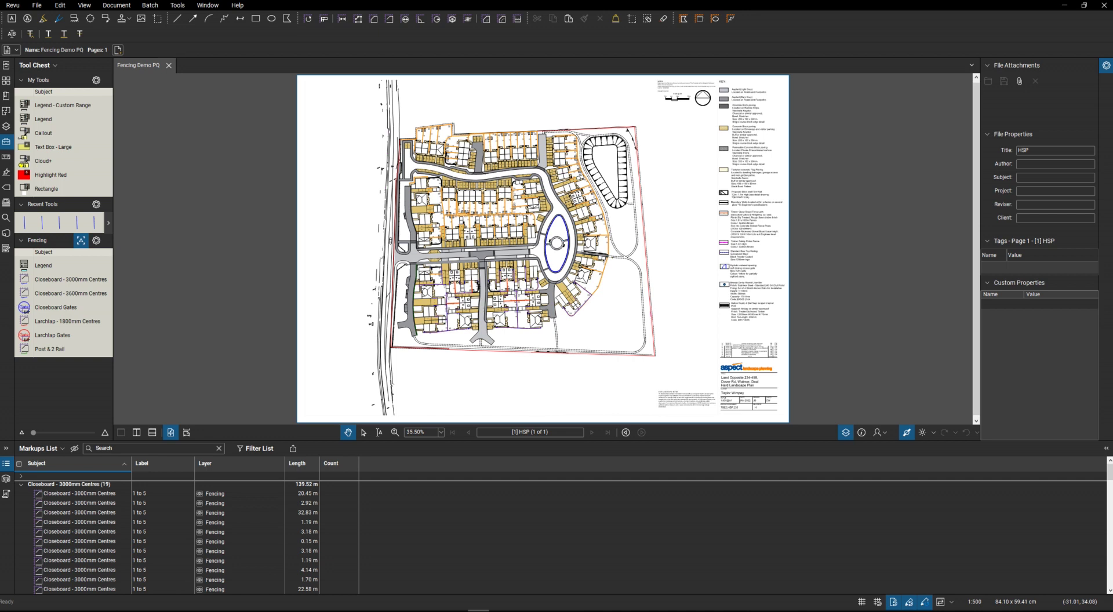
scroll(464, 177, "up", 1)
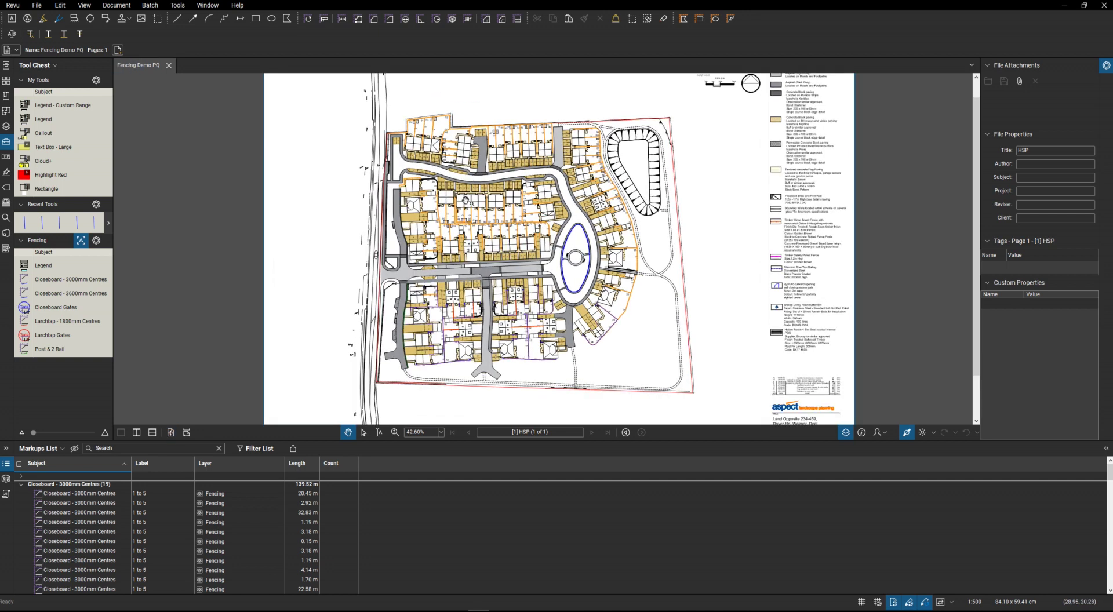
left_click(84, 280)
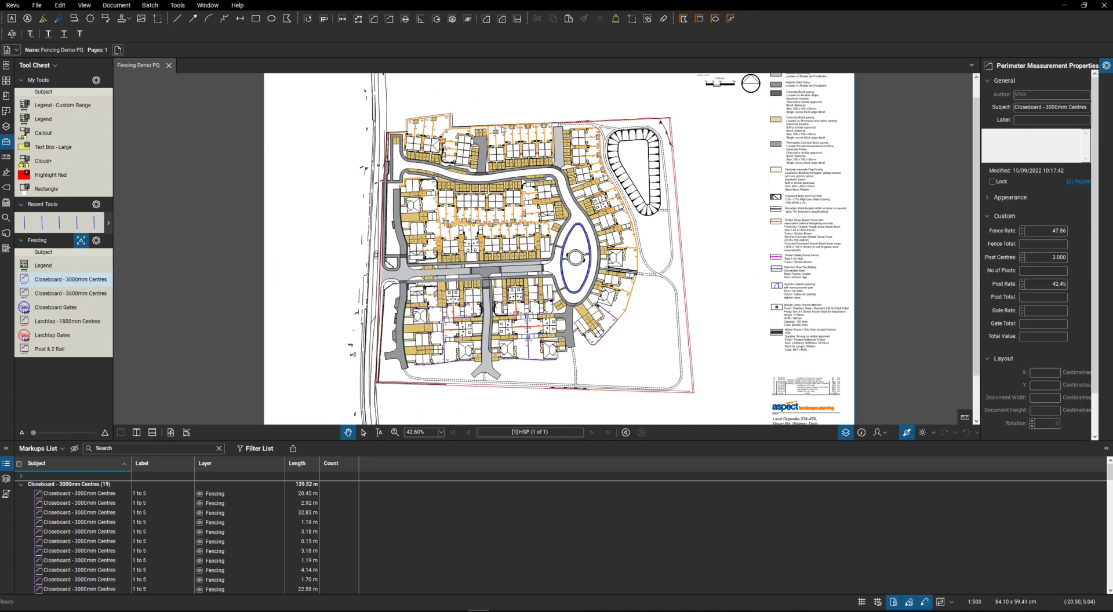
scroll(495, 133, "up", 8)
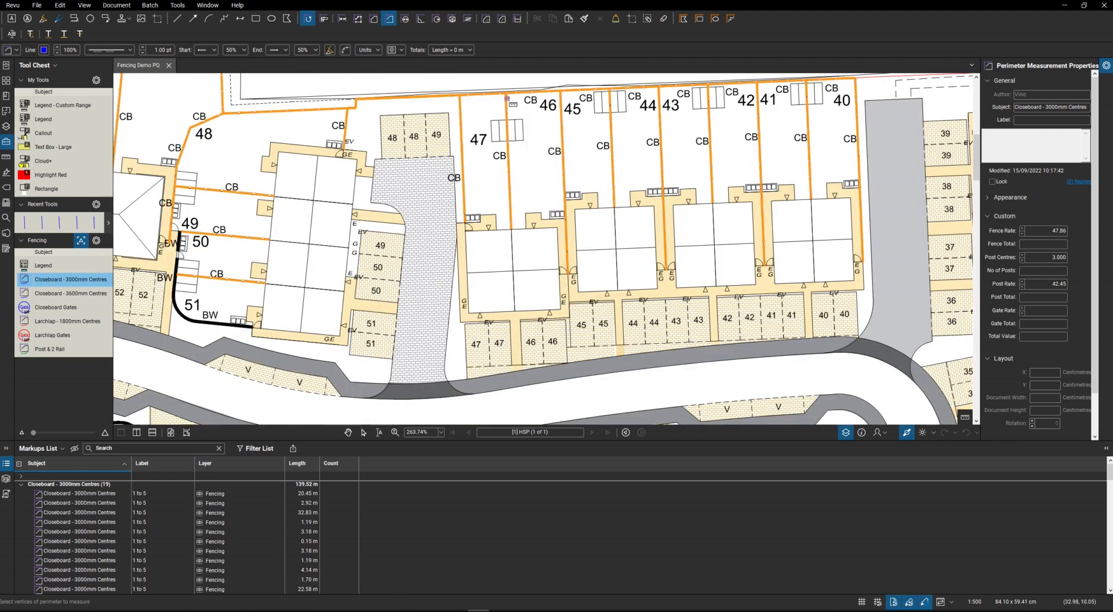
left_click(506, 93)
double_click(511, 230)
left_click(561, 93)
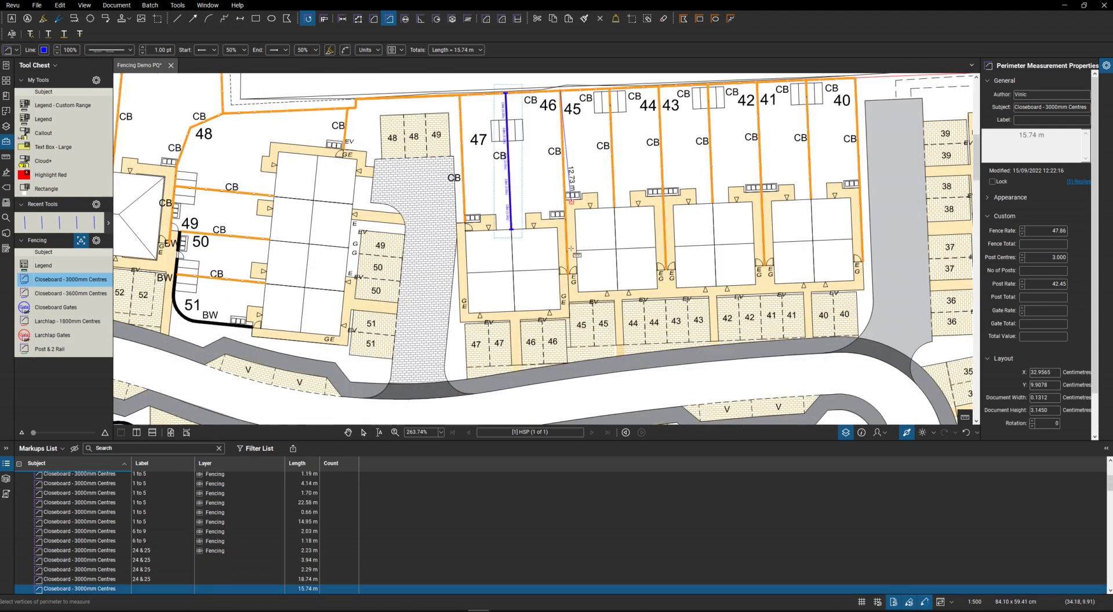
double_click(567, 273)
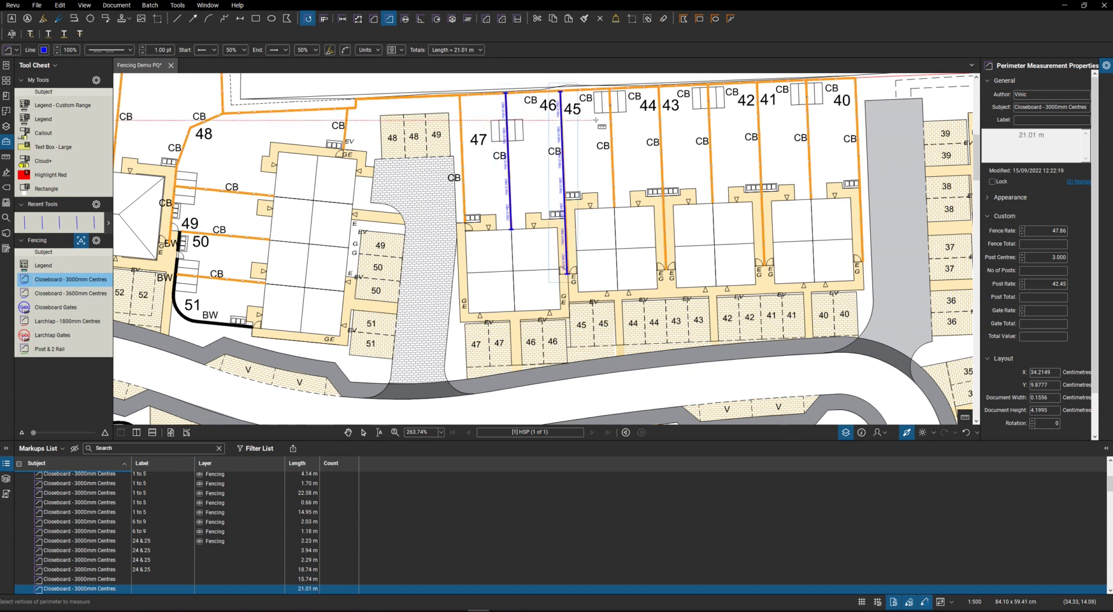
- Draw Closeboard - 3000mm Centres fences along the boundaries between plots 45 and 44 (about 13.53 m) and plots 44 and 43
left_click(610, 92)
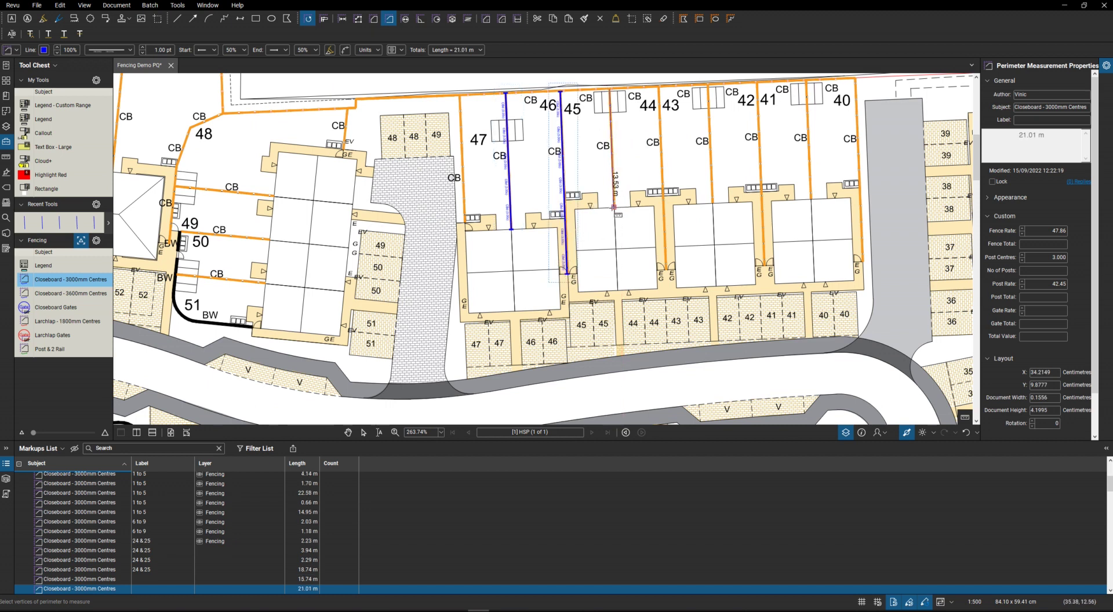
double_click(614, 207)
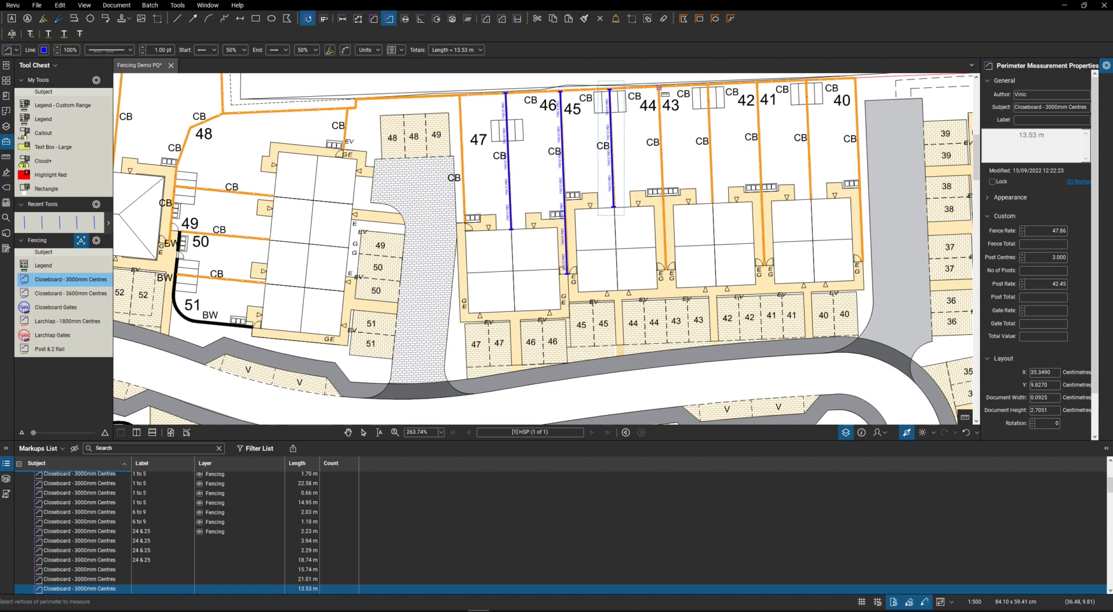
left_click(660, 89)
double_click(667, 269)
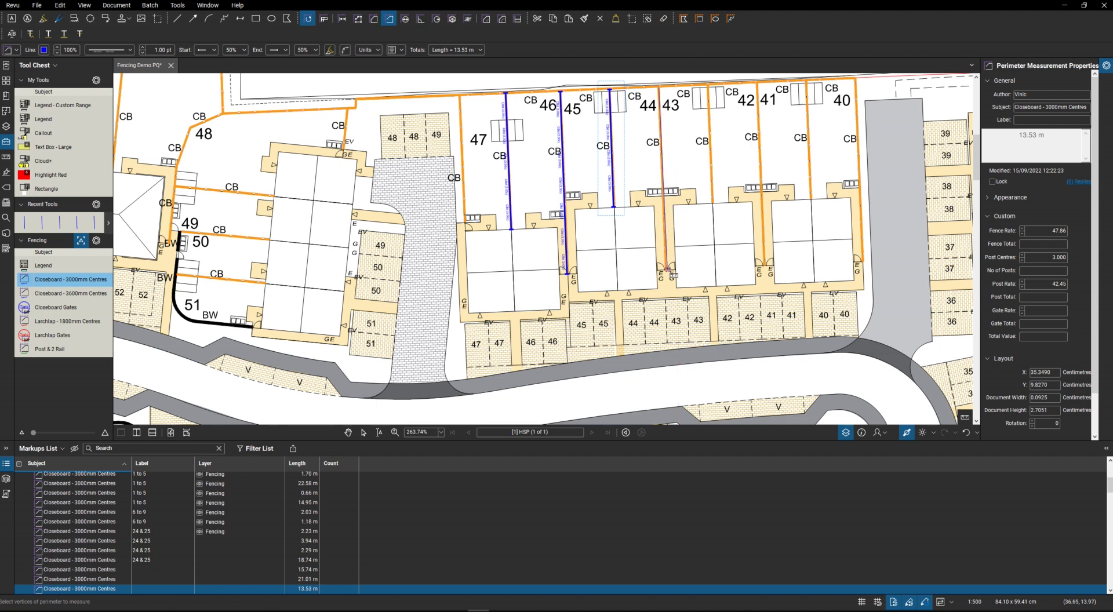
- Draw Closeboard - 3000mm Centres fences between plots 43 and 42 (about 13.52 m), 42 and 41 (about 20.72 m), and 41 and 40 (about 13.84 m)
left_click(709, 88)
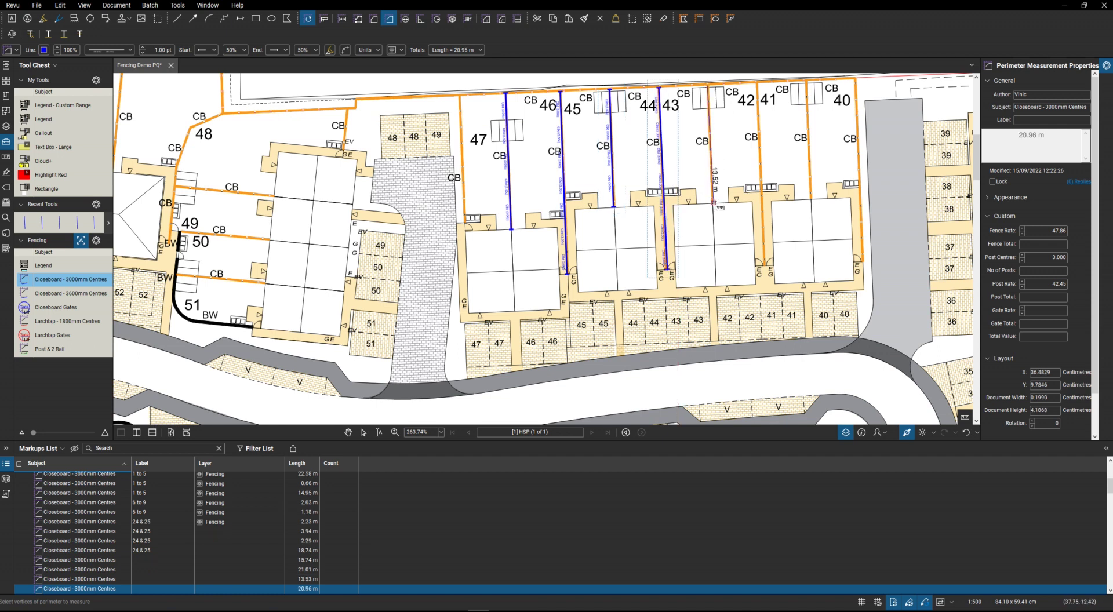
double_click(714, 203)
left_click(757, 88)
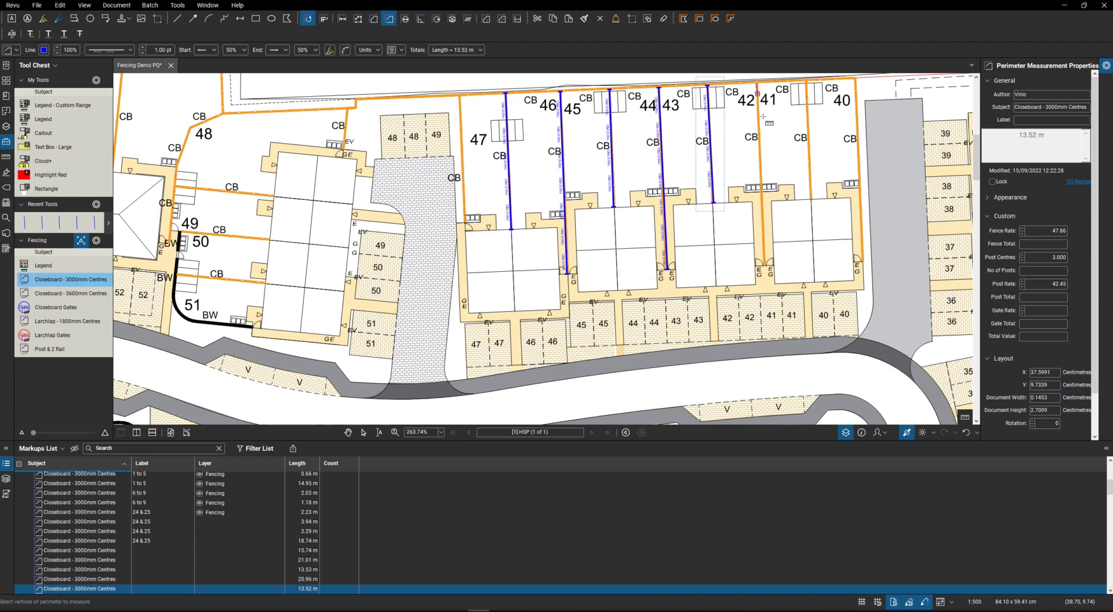
double_click(765, 263)
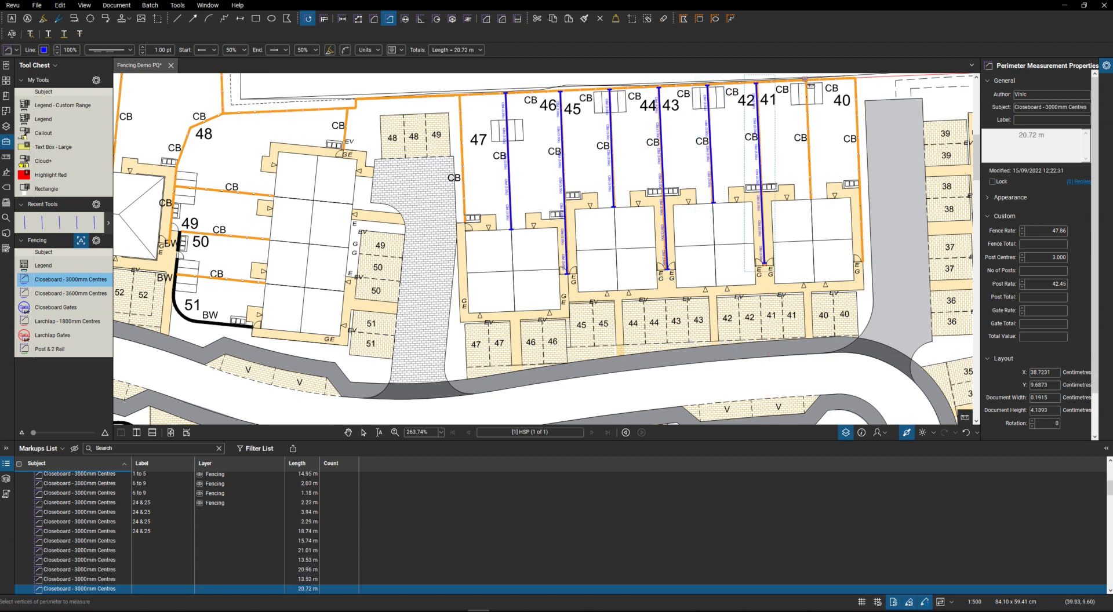
left_click(808, 86)
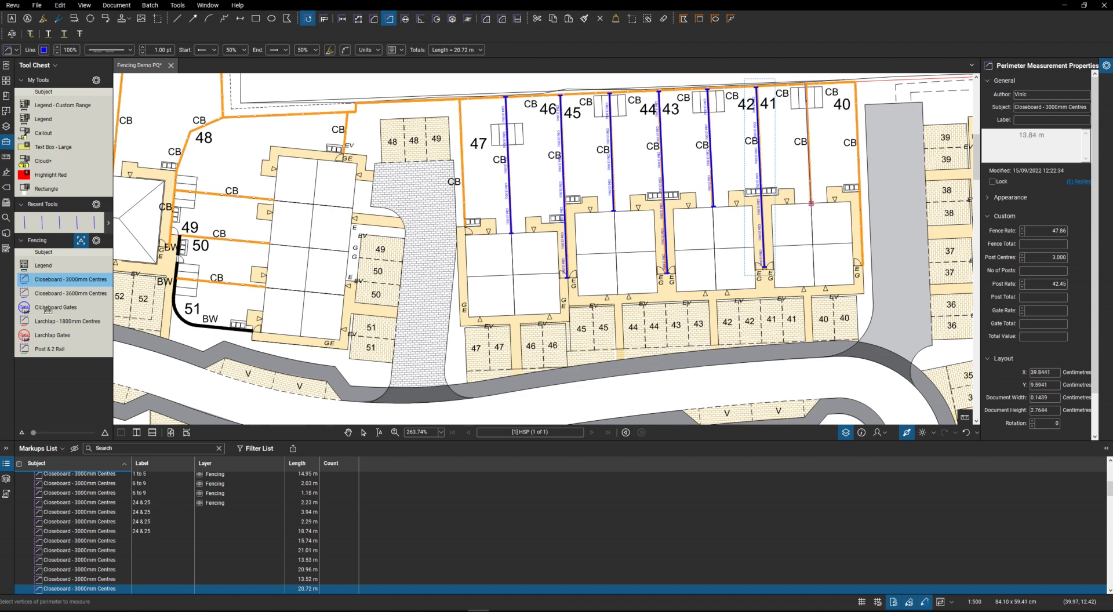
- Draw Closeboard - 3600mm Centres fences along the rear of plots 47 to 40 (about 45.68 m) and plot 40's outer side (about 21.16 m)
left_click(70, 294)
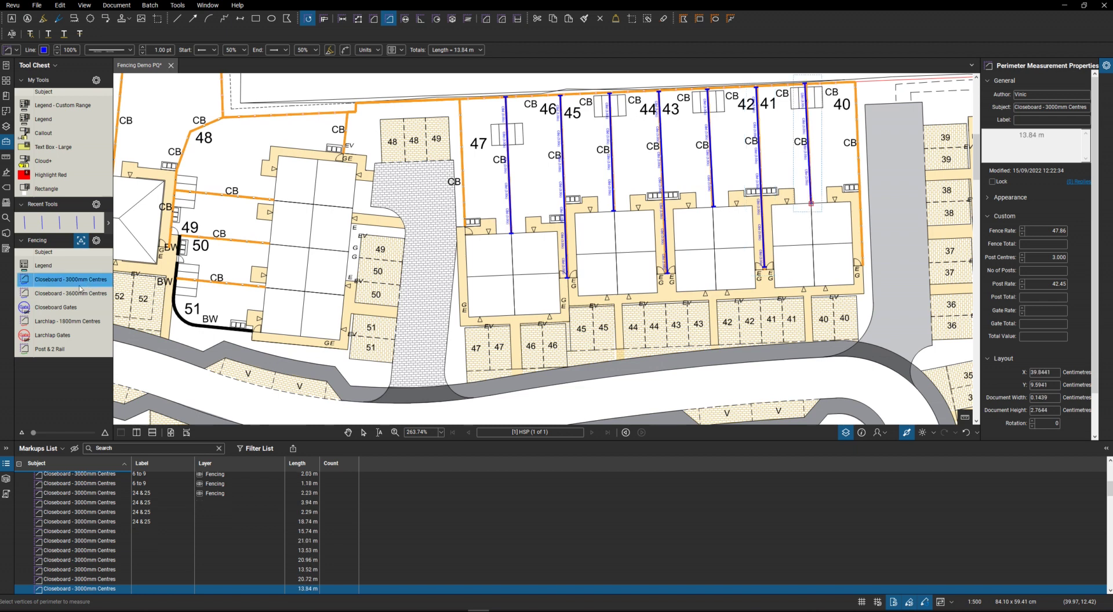
left_click(462, 94)
scroll(684, 90, "up", 1)
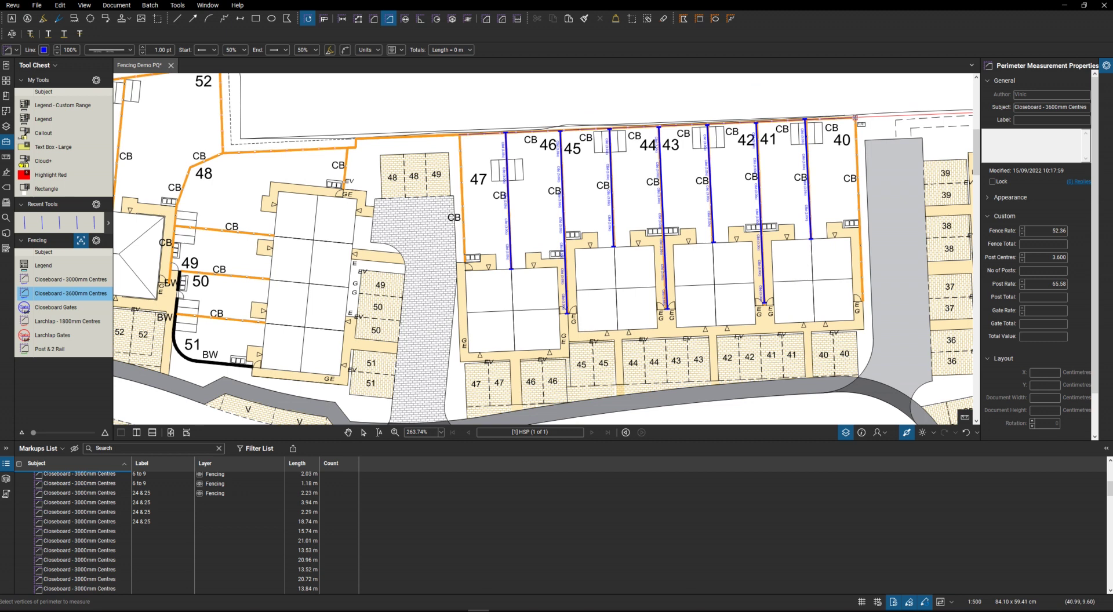
double_click(856, 117)
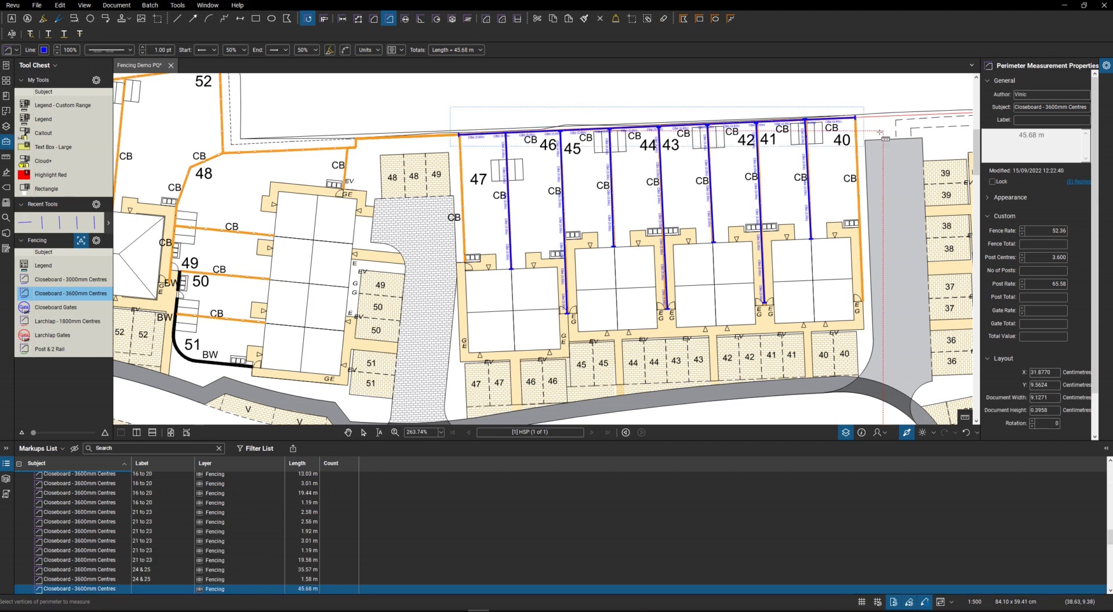
left_click(856, 118)
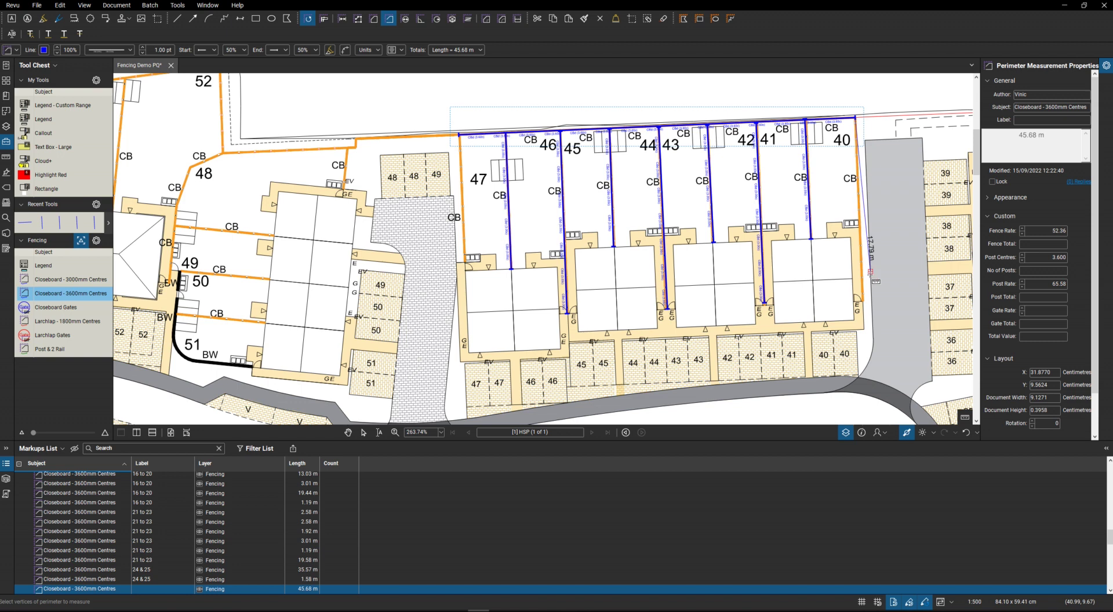
double_click(864, 301)
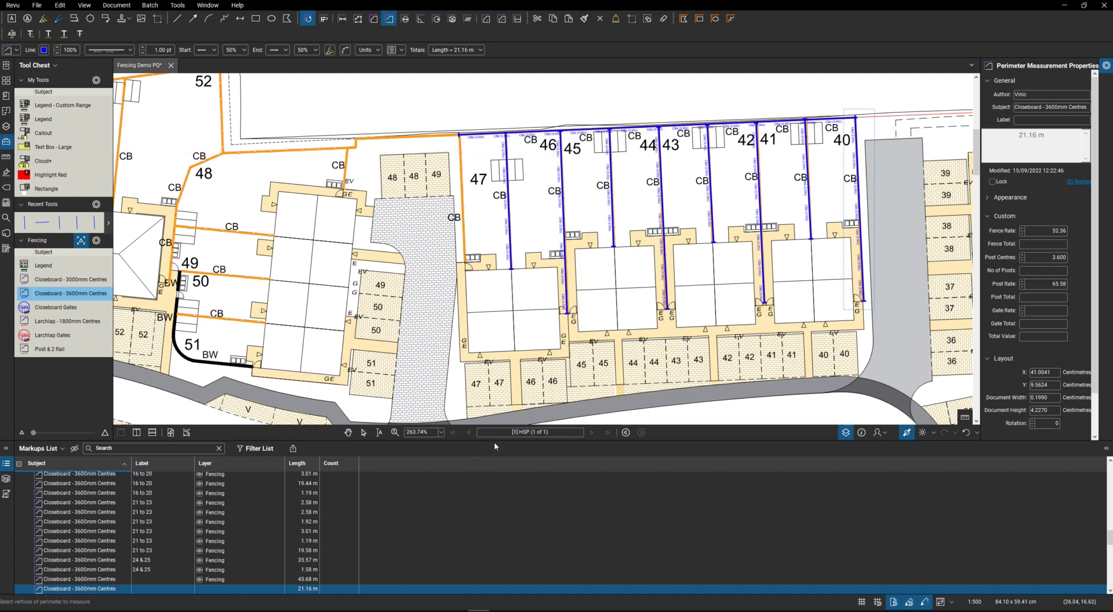
- Enlarge the markups list and label the two new Closeboard - 3600mm Centres fences "40 to 47"
left_click_drag(499, 430, 522, 376)
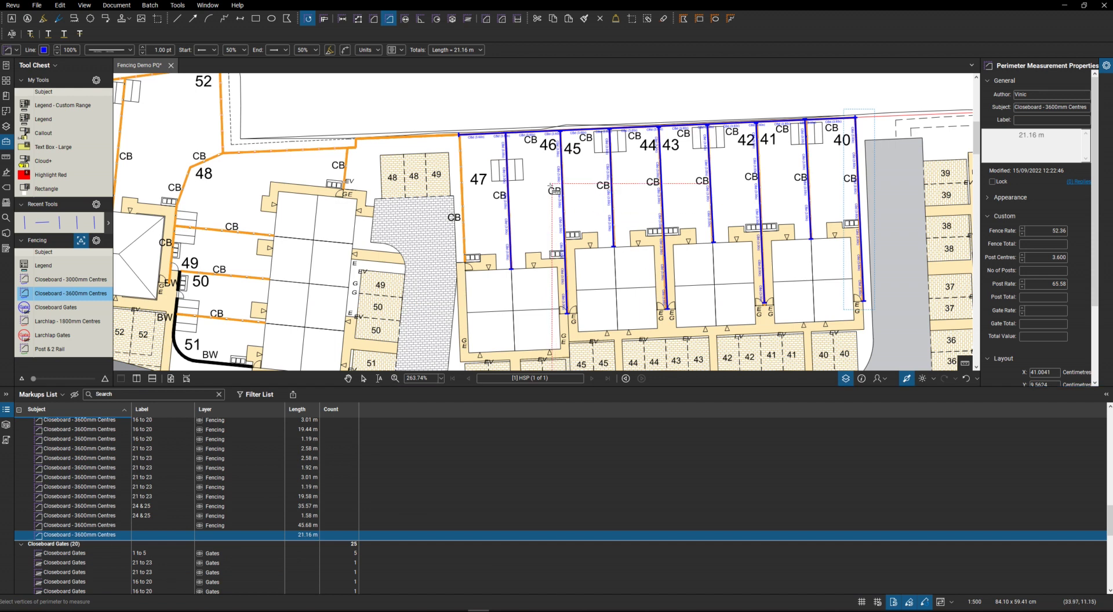
left_click(98, 527)
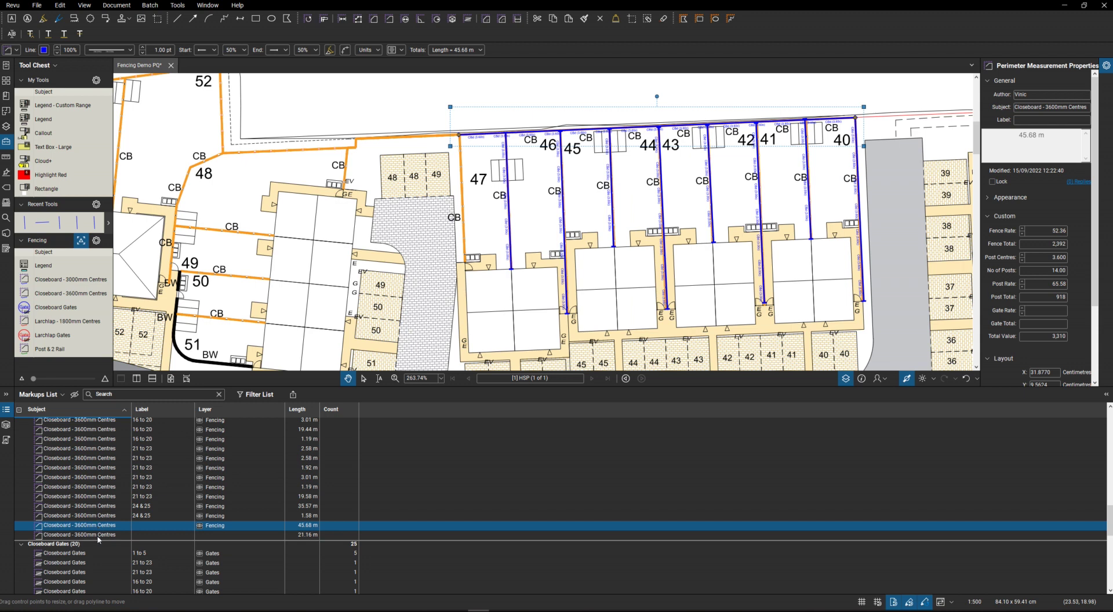
left_click(99, 535, "ctrl")
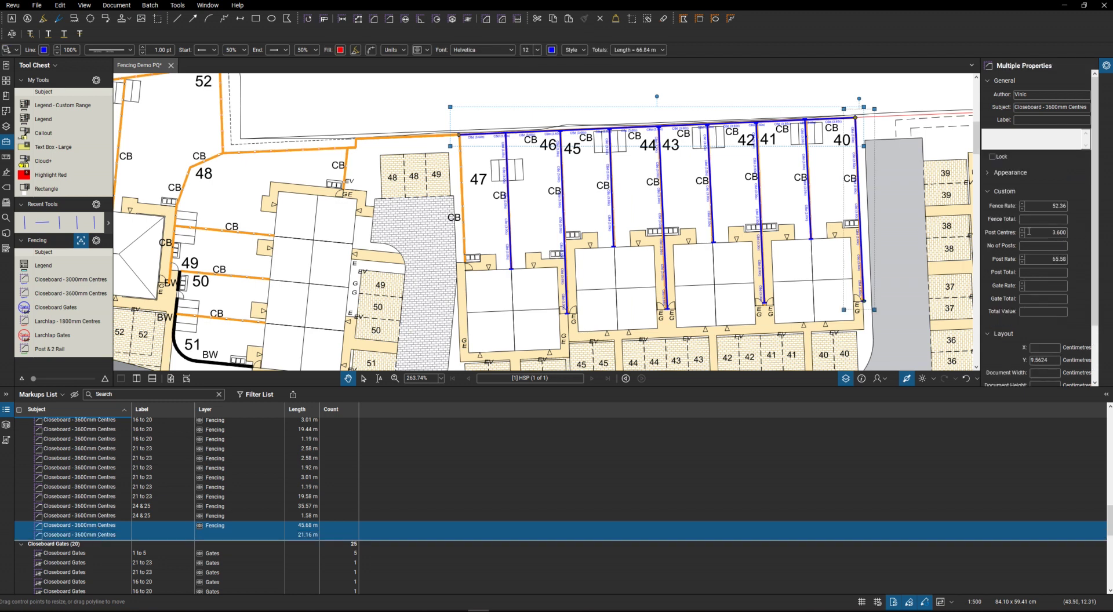
left_click(1046, 121)
type("40 to ")
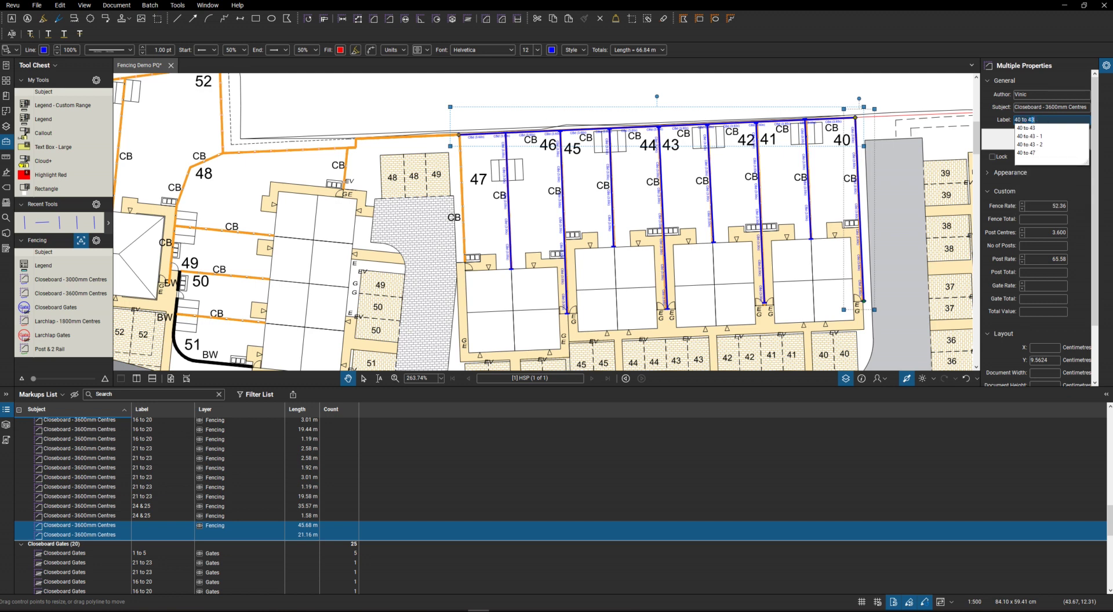
type("47")
key("Return")
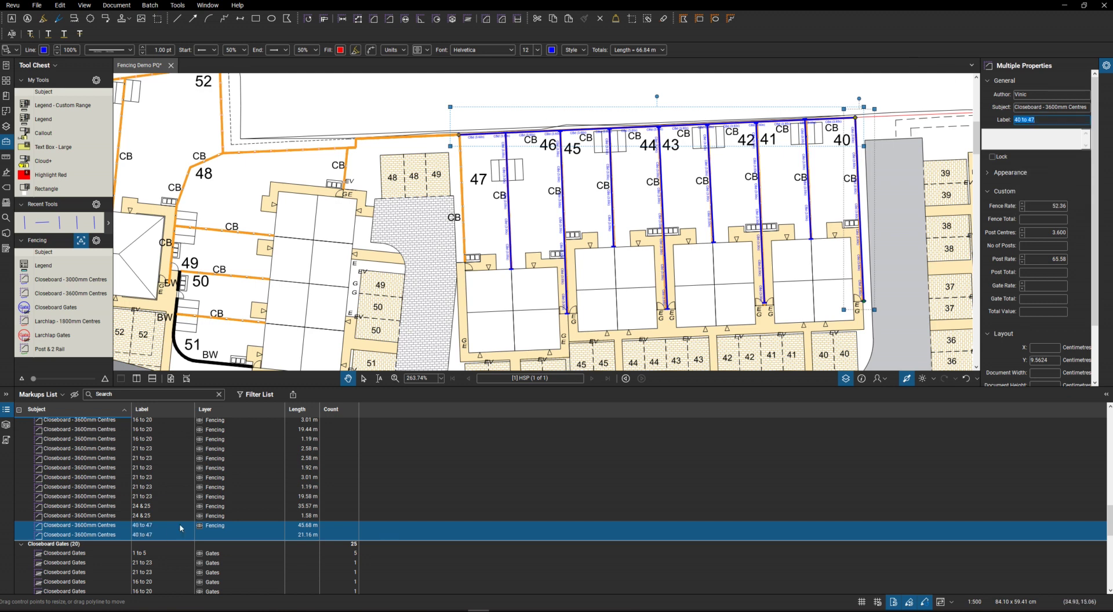
- Assign the Closeboard - 3600mm Centres fence beside plot 40 to the Fencing layer
left_click(218, 536)
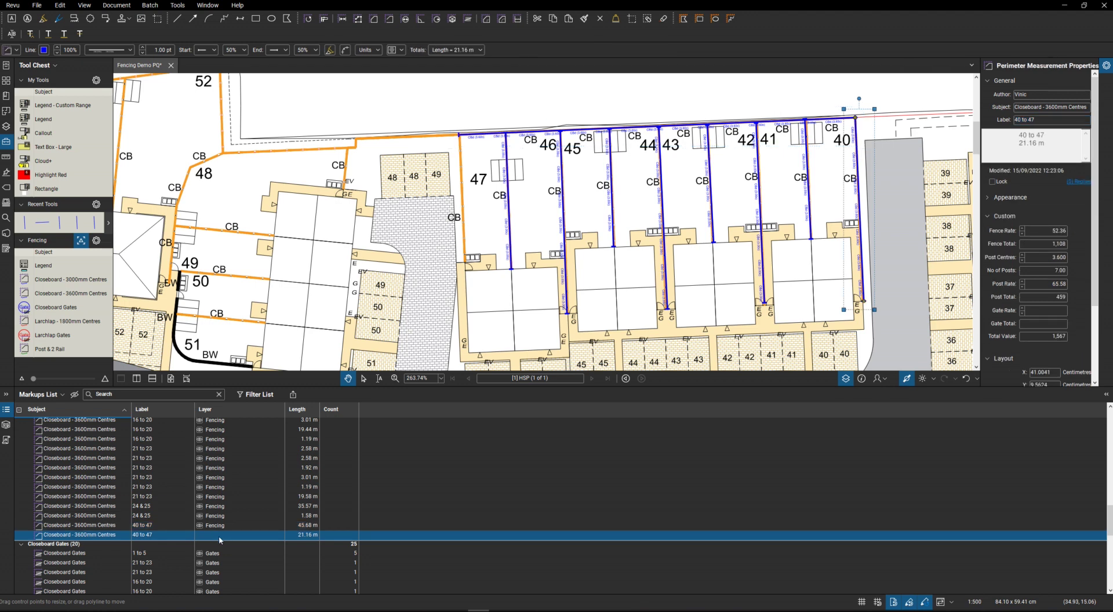
right_click(218, 536)
mouse_move(247, 519)
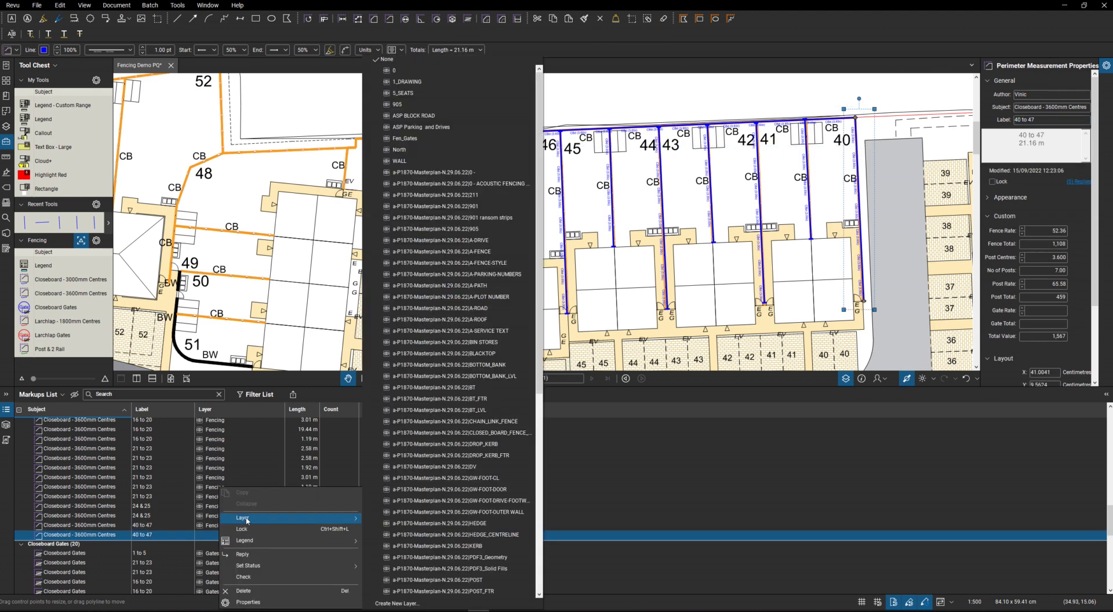
scroll(456, 561, "down", 8)
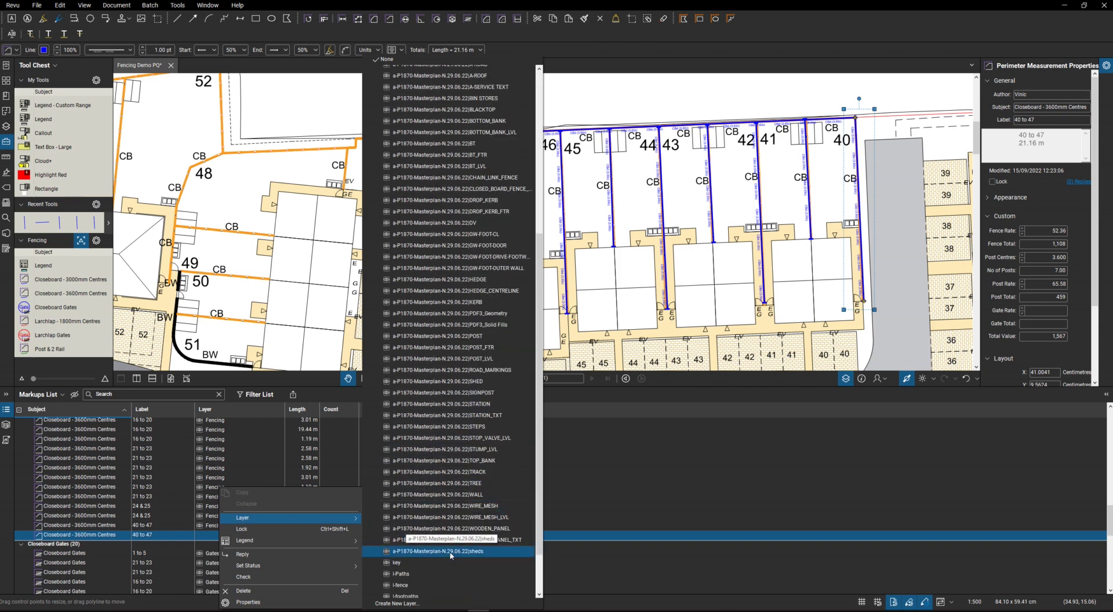
key("Escape")
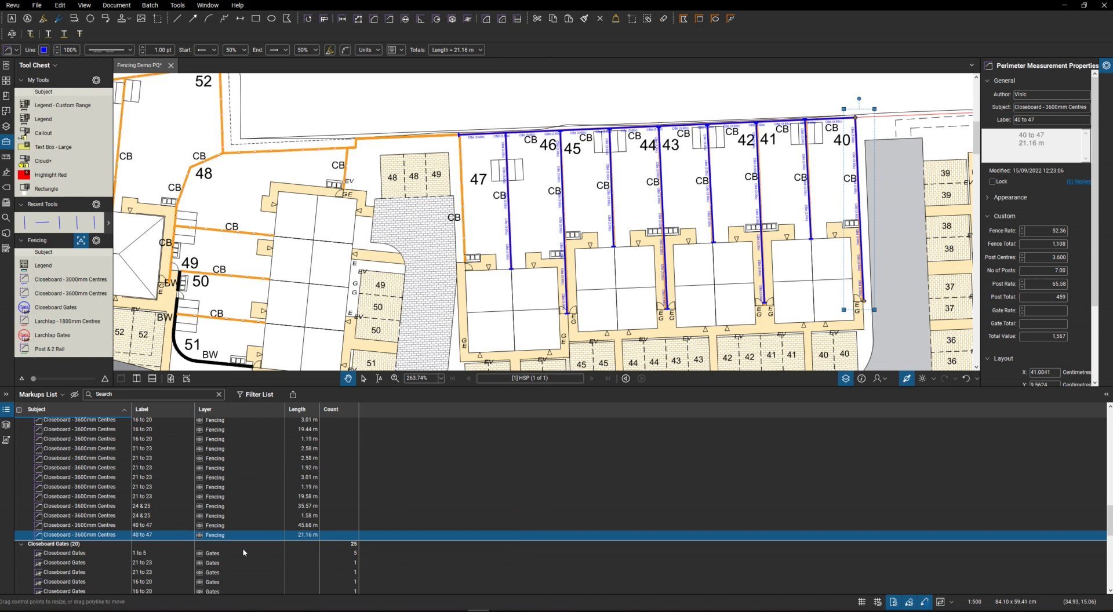
- Label the seven new Closeboard - 3000mm Centres fences "40 to 47"
scroll(194, 484, "up", 10)
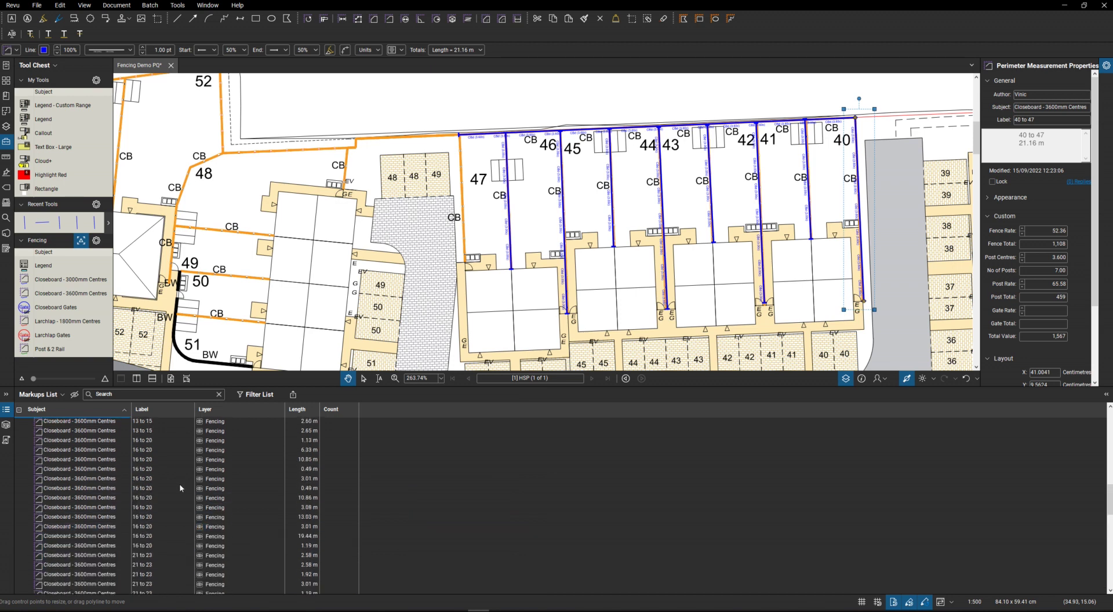
scroll(181, 489, "up", 10)
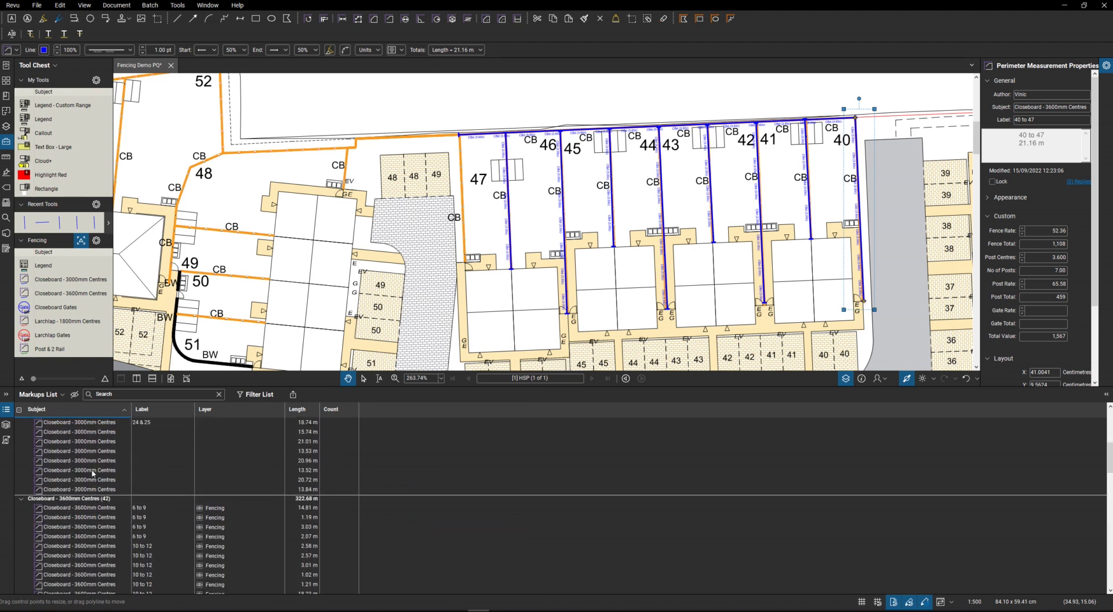
left_click(96, 434)
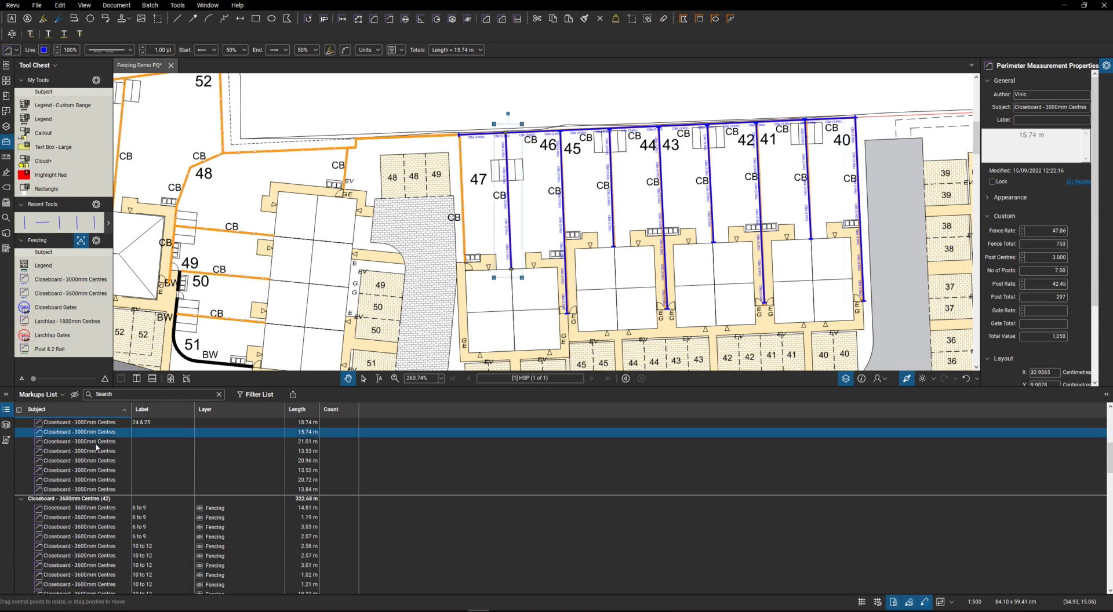
left_click(98, 486, "shift")
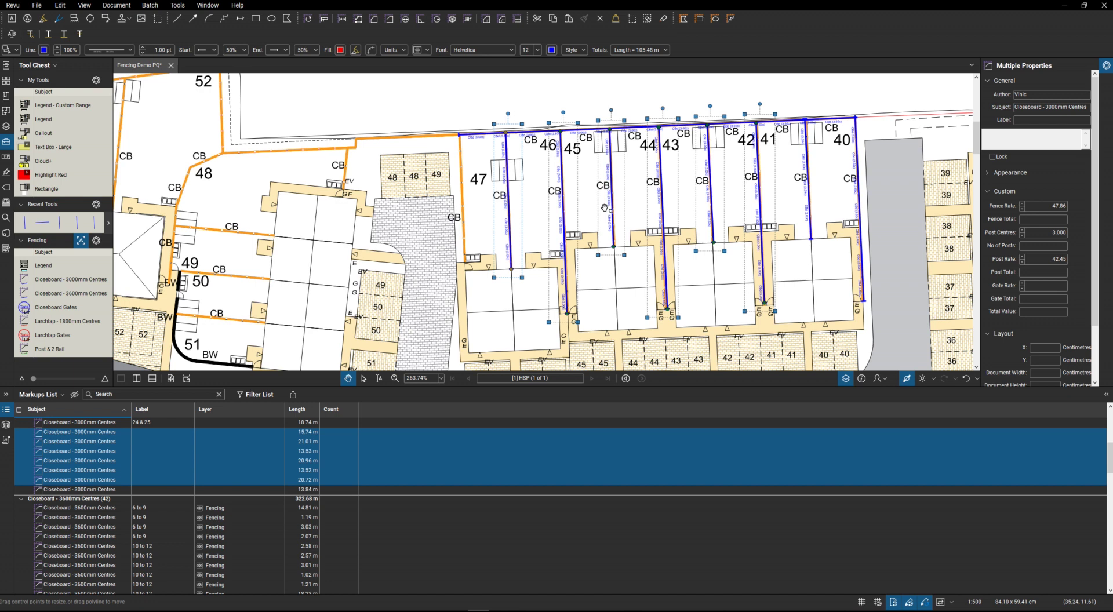
left_click(96, 490, "shift")
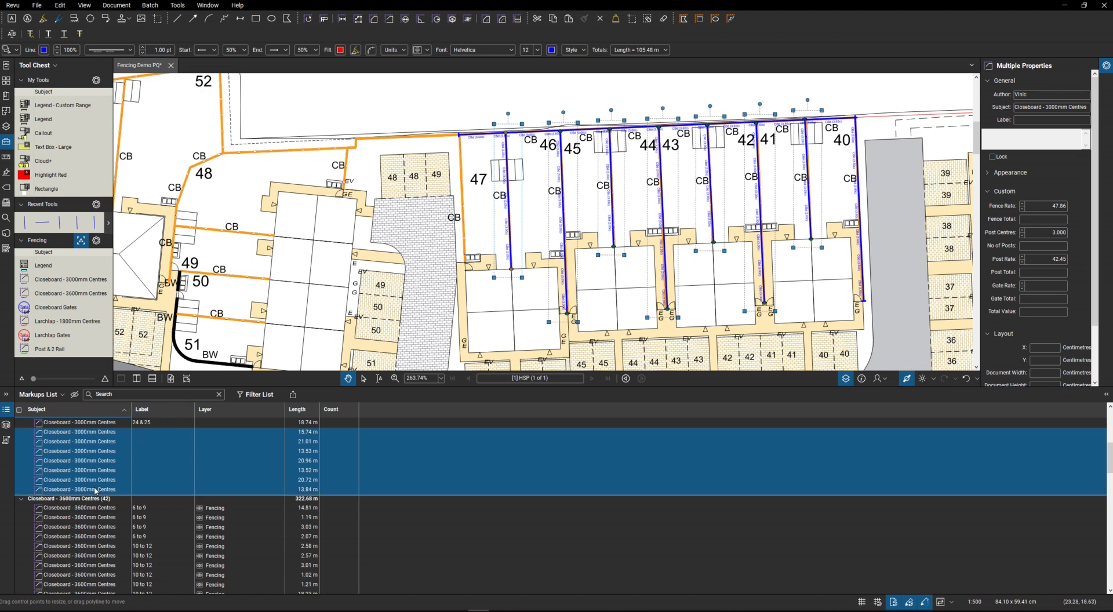
left_click(1050, 121)
type("40 to ")
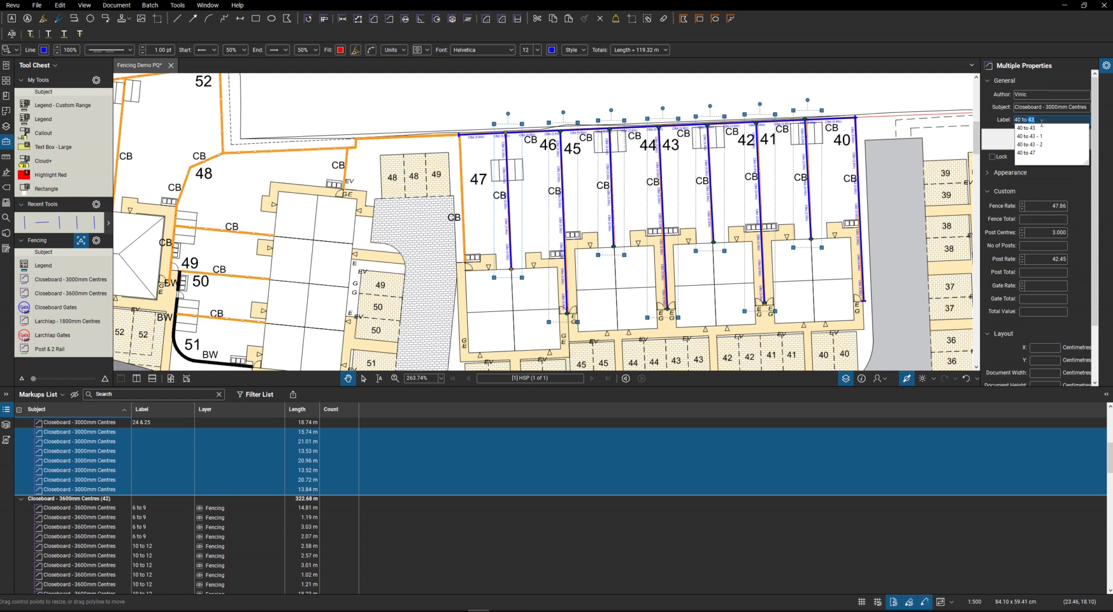
type("47")
key("Return")
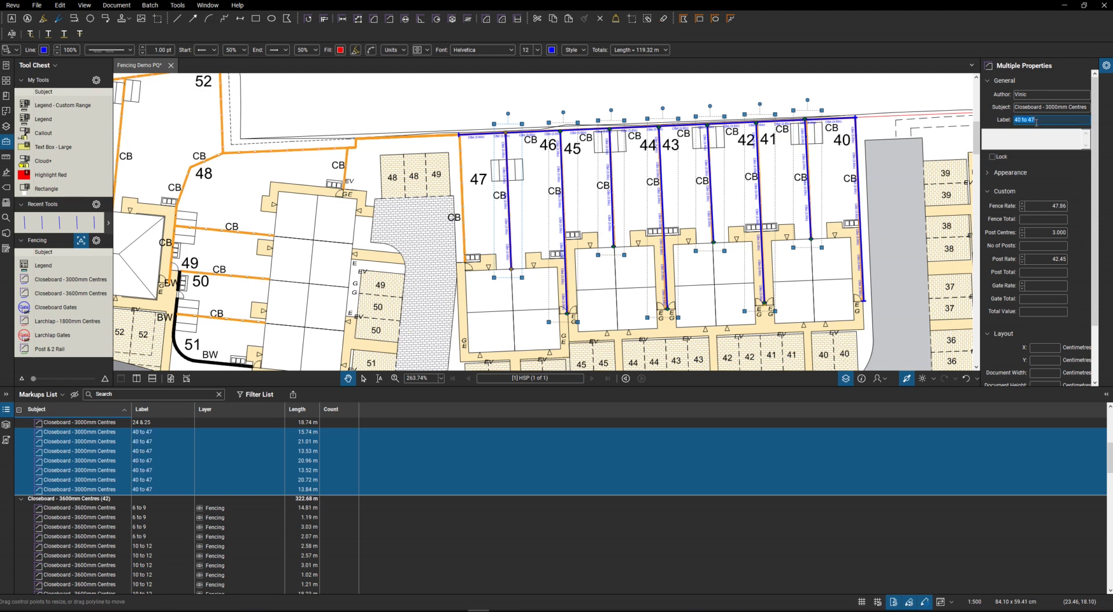
- Assign all Closeboard - 3000mm Centres markups without a layer, in plots 24 & 25 and 40 to 47, to the Fencing layer
scroll(262, 531, "up", 2)
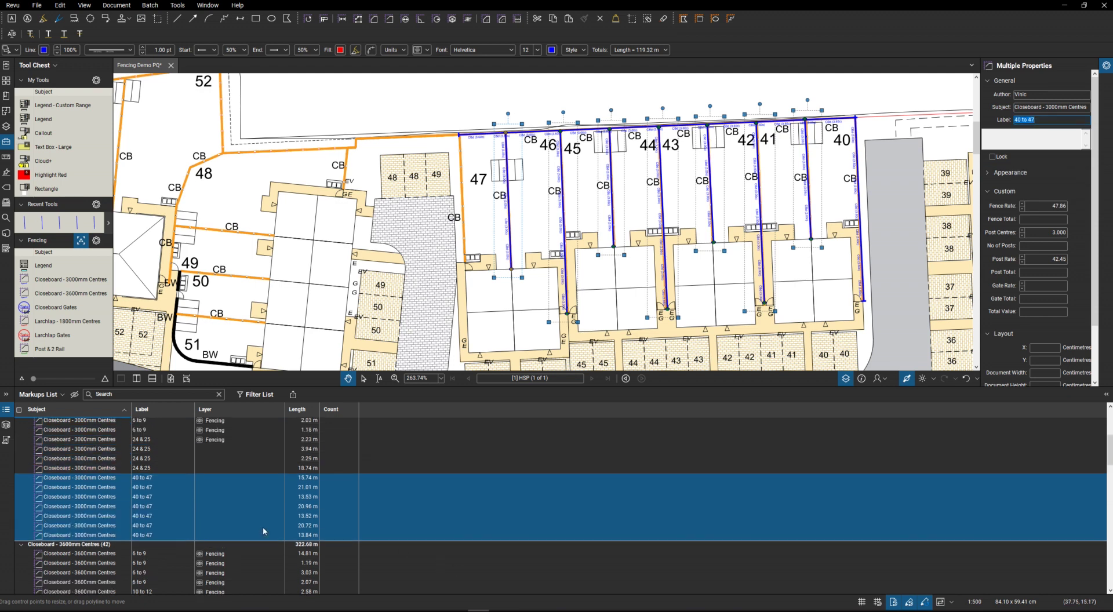
left_click(78, 449)
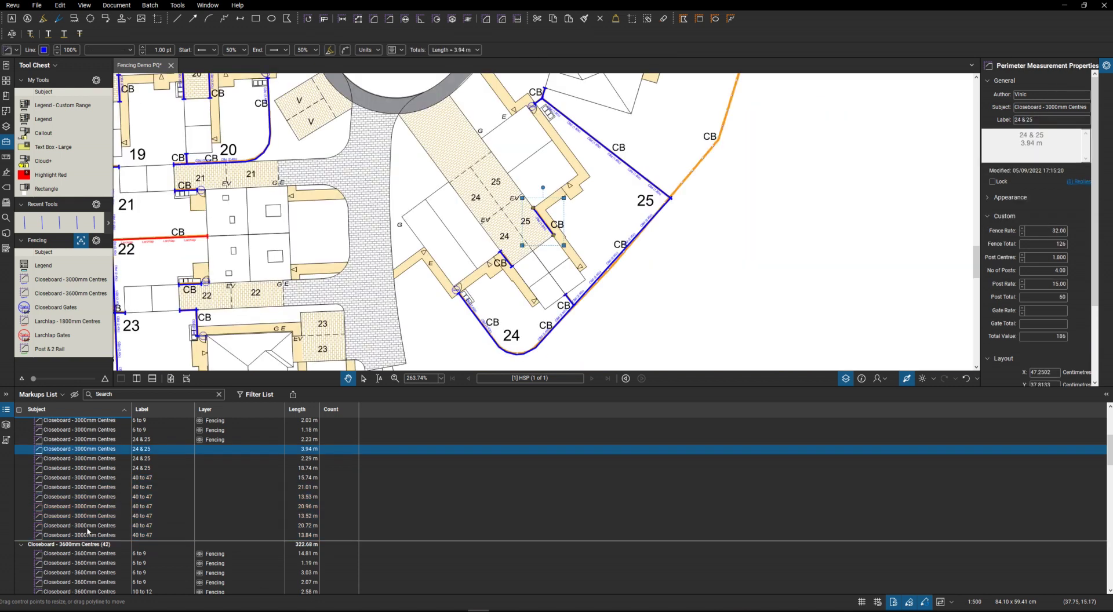
left_click(90, 536, "shift")
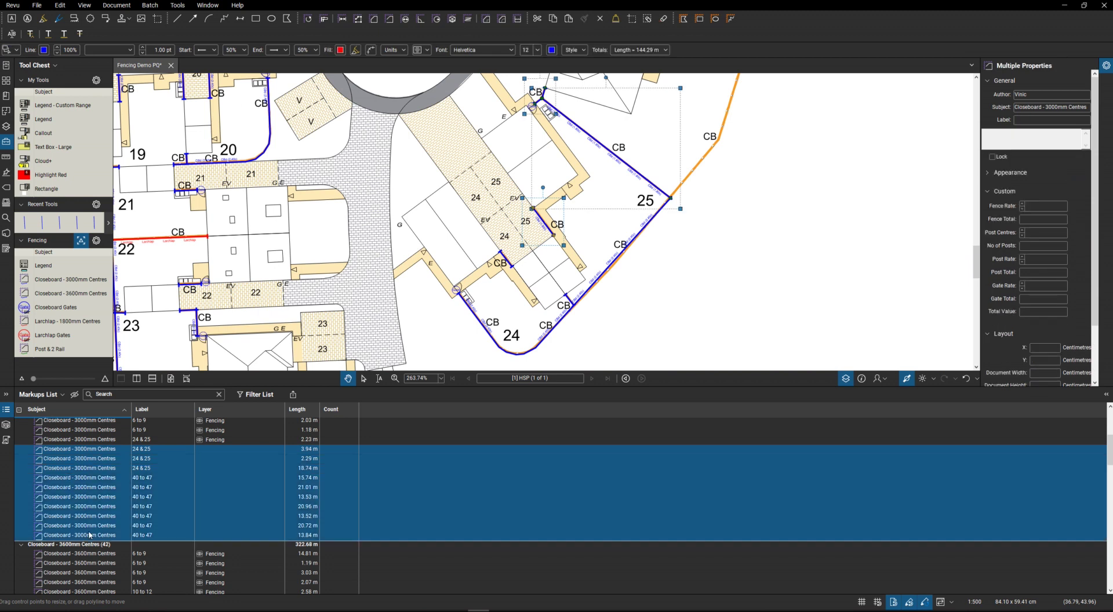
right_click(207, 501)
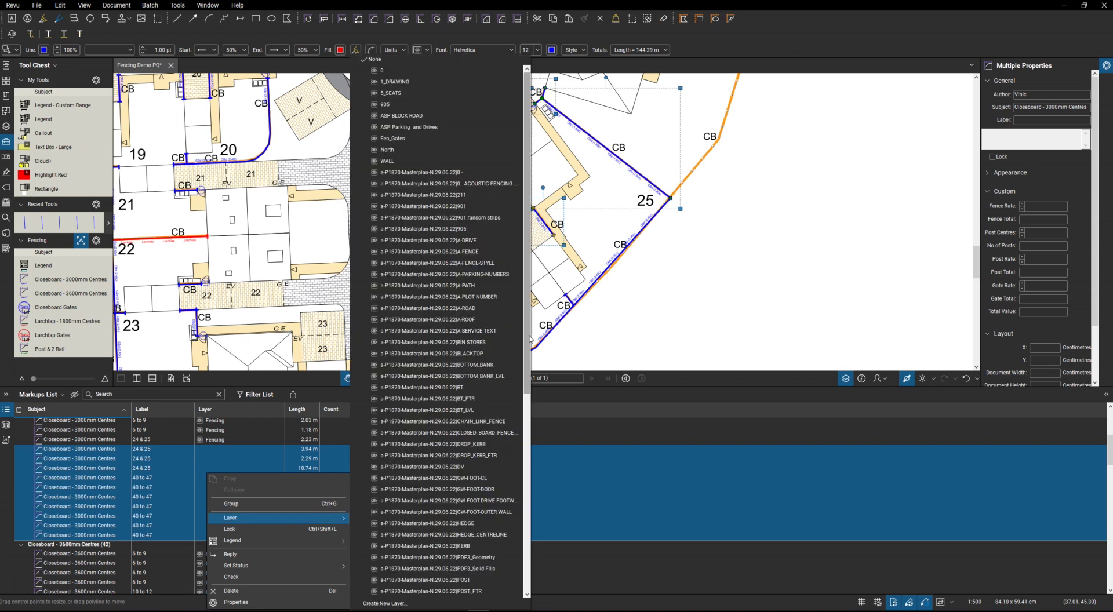
left_click_drag(528, 348, 531, 545)
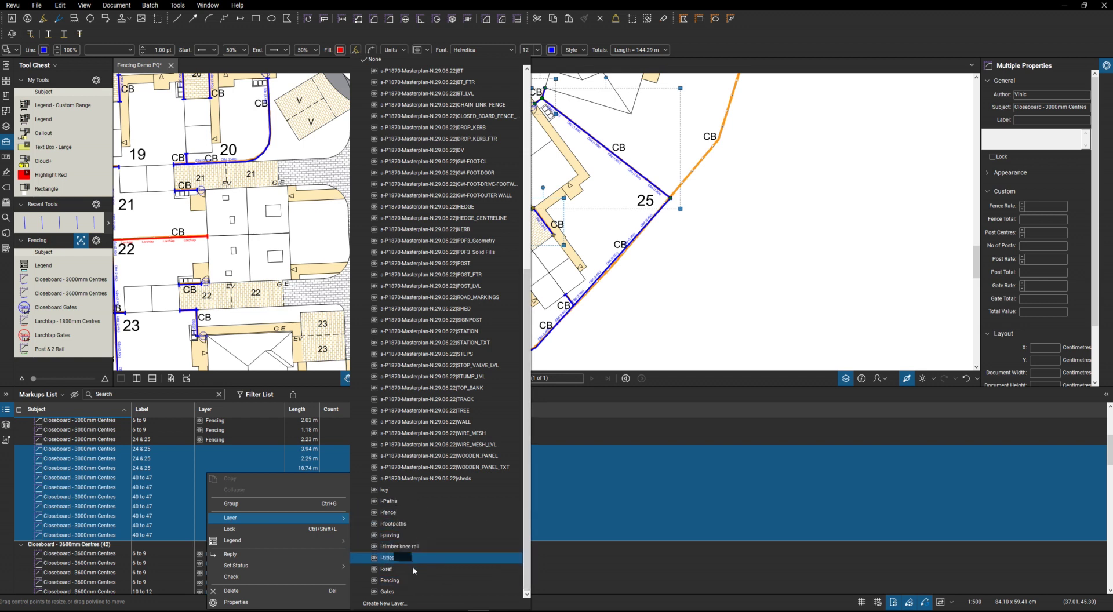
left_click(389, 580)
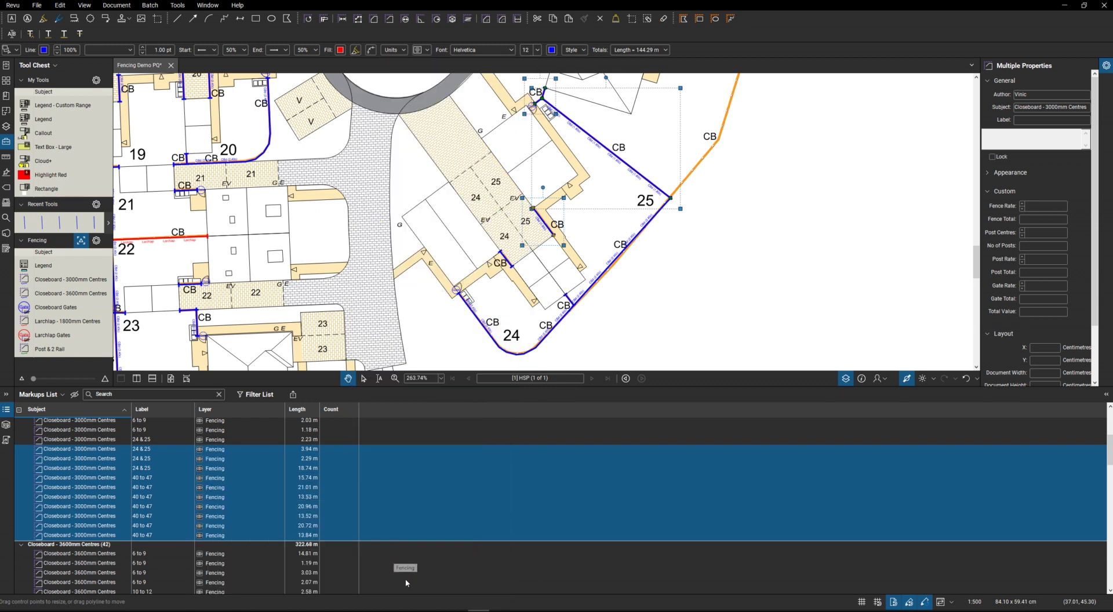
- Review the label and layer assignments of the remaining fence and gate groups in the markups list
scroll(252, 528, "down", 13)
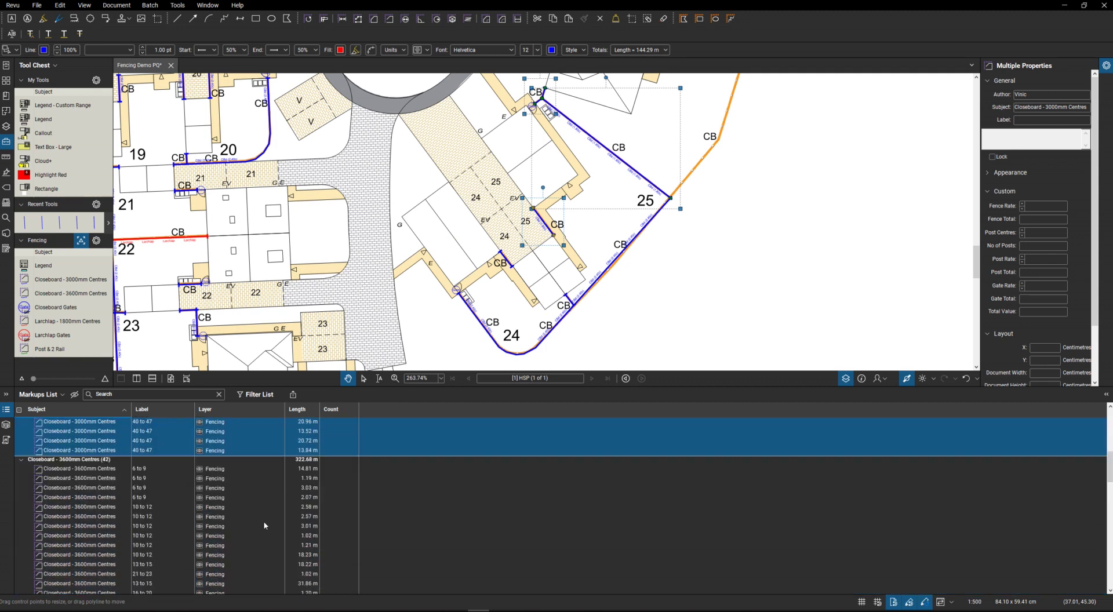
scroll(265, 526, "down", 11)
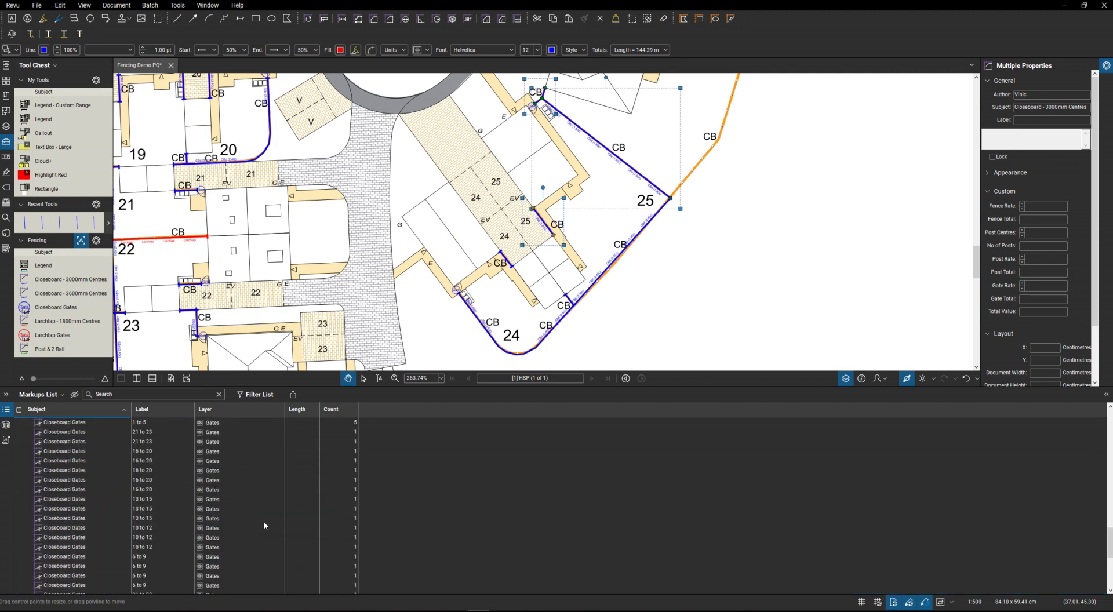
scroll(265, 526, "down", 1)
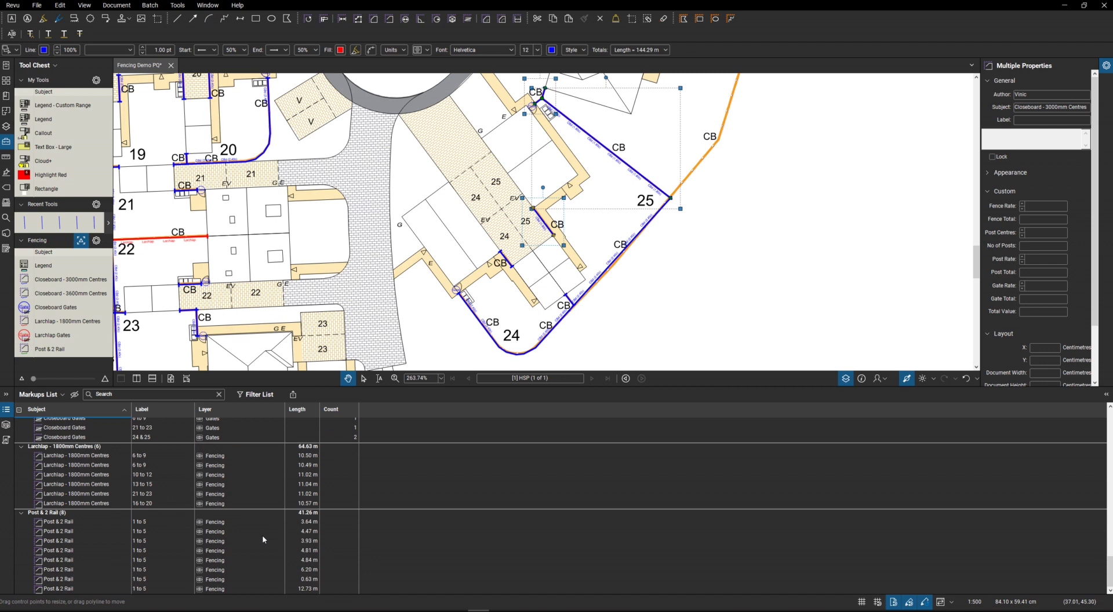
scroll(262, 534, "up", 10)
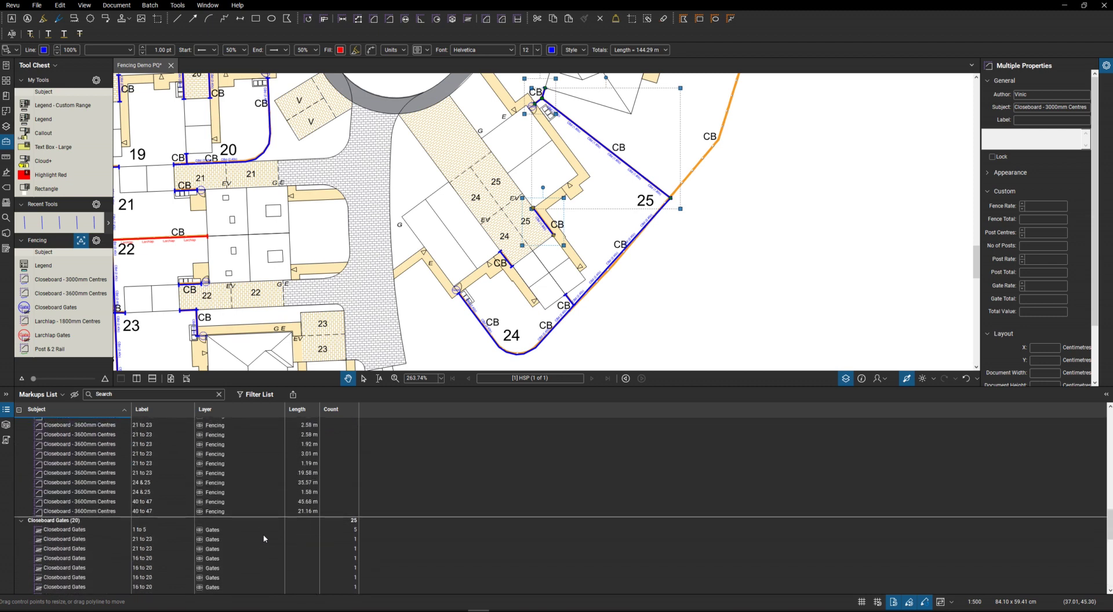
- Switch to Excel and close the old Fencing Demo PQ.csv without saving changes or keeping the clipboard contents
scroll(264, 539, "up", 16)
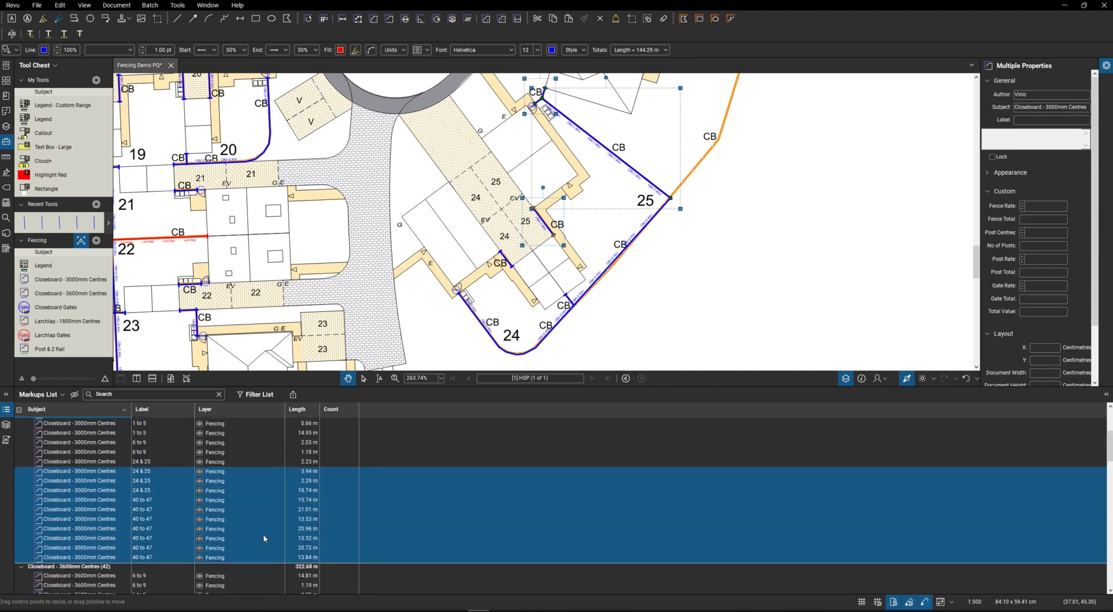
scroll(264, 539, "up", 4)
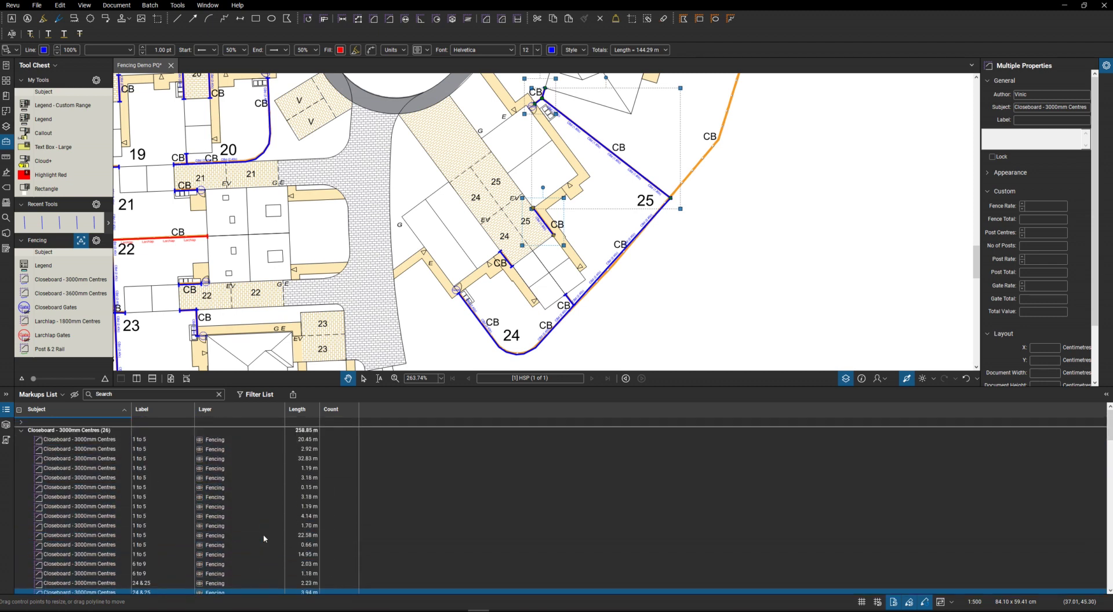
left_click(293, 395)
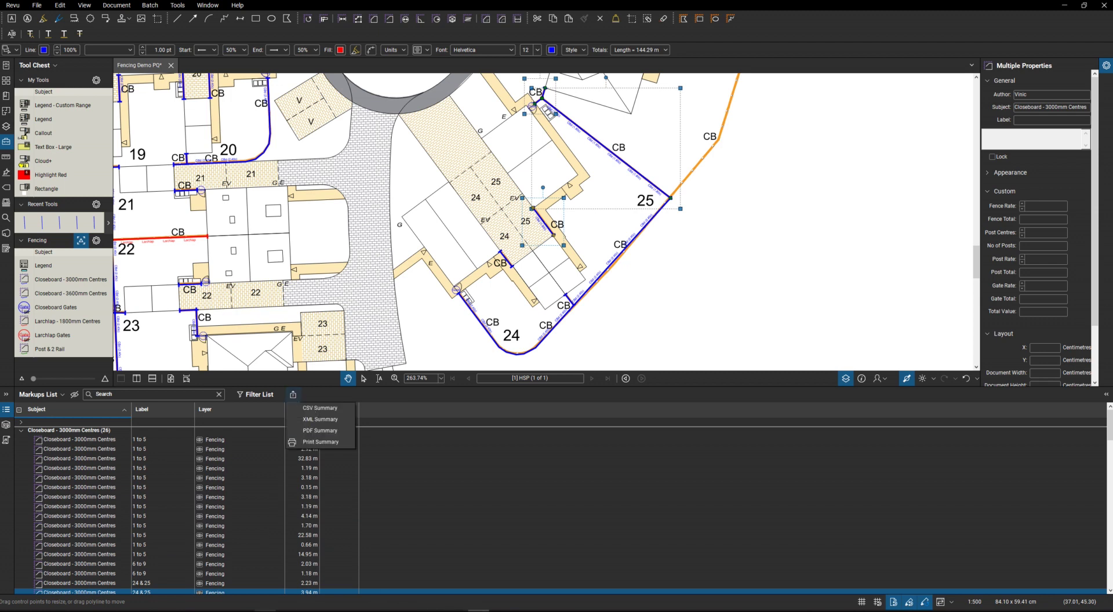
mouse_move(287, 609)
left_click(323, 576)
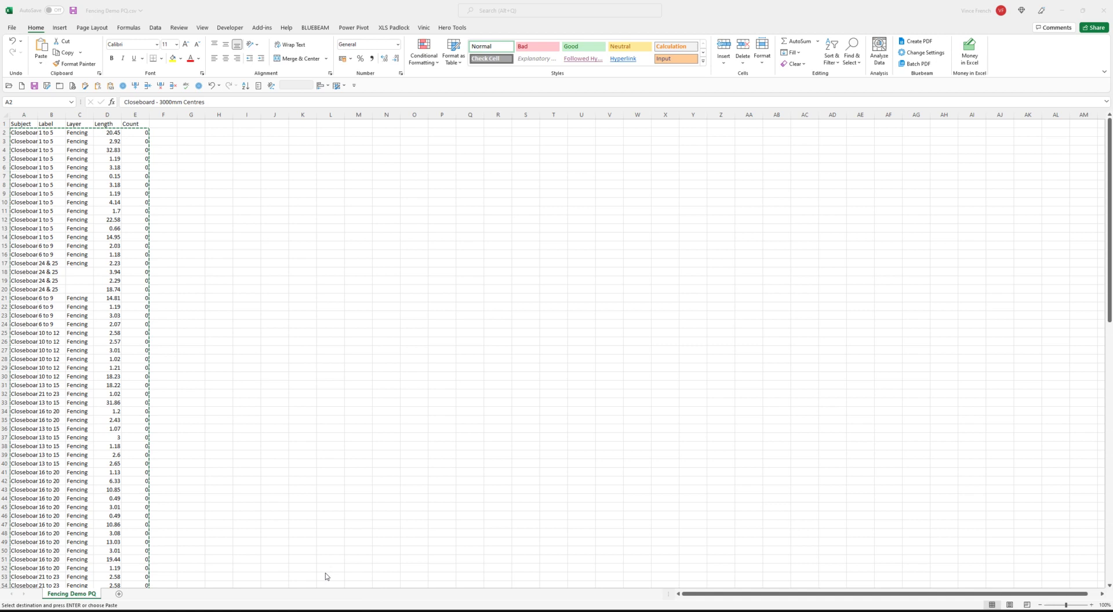
key("ctrl+shift+End")
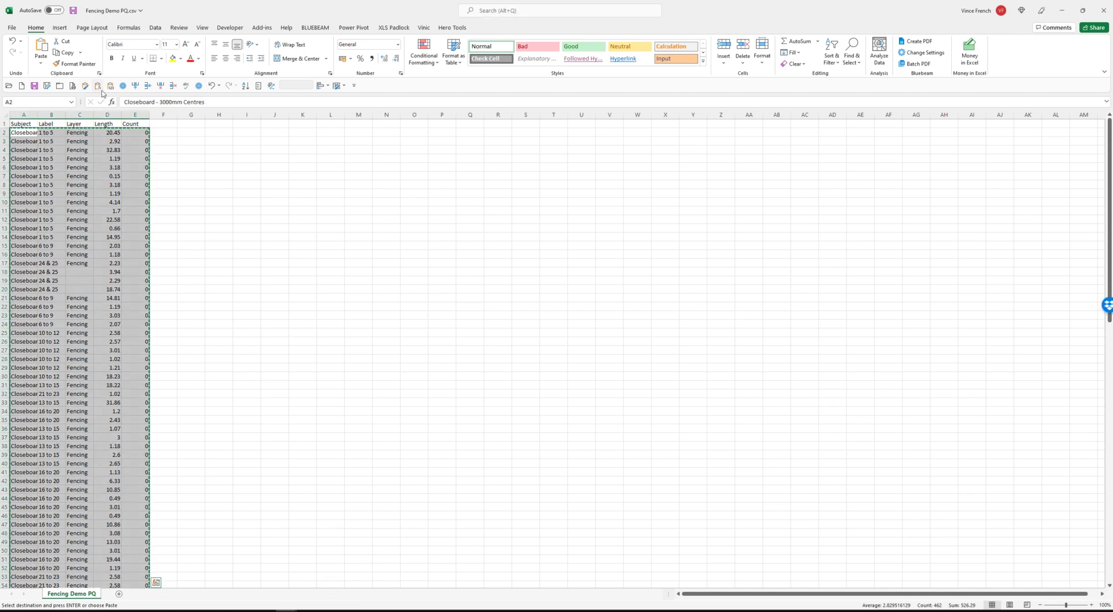
left_click(73, 87)
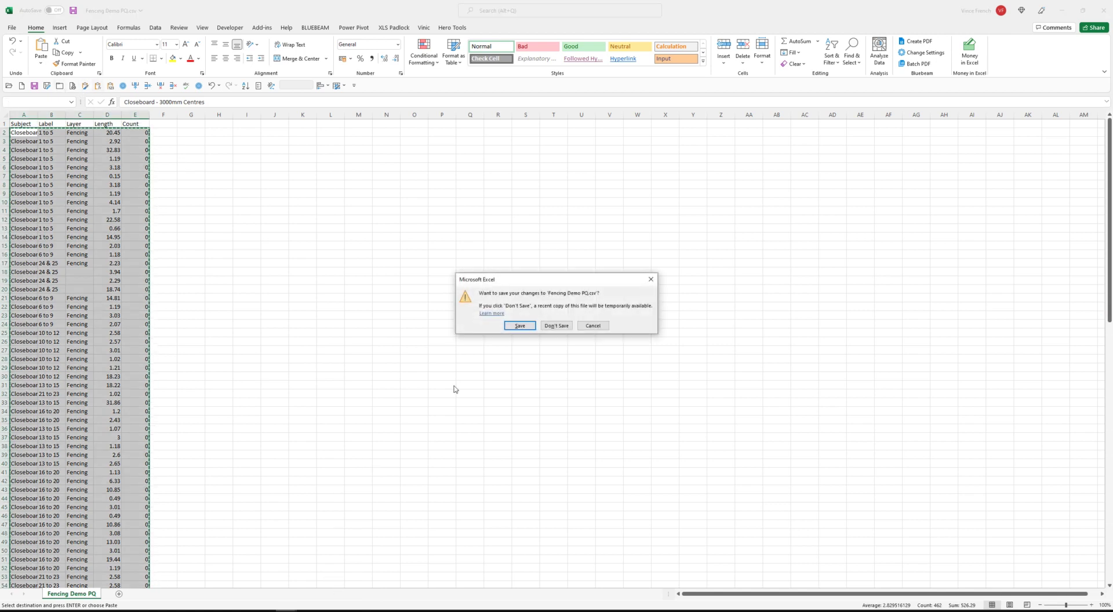
left_click(553, 327)
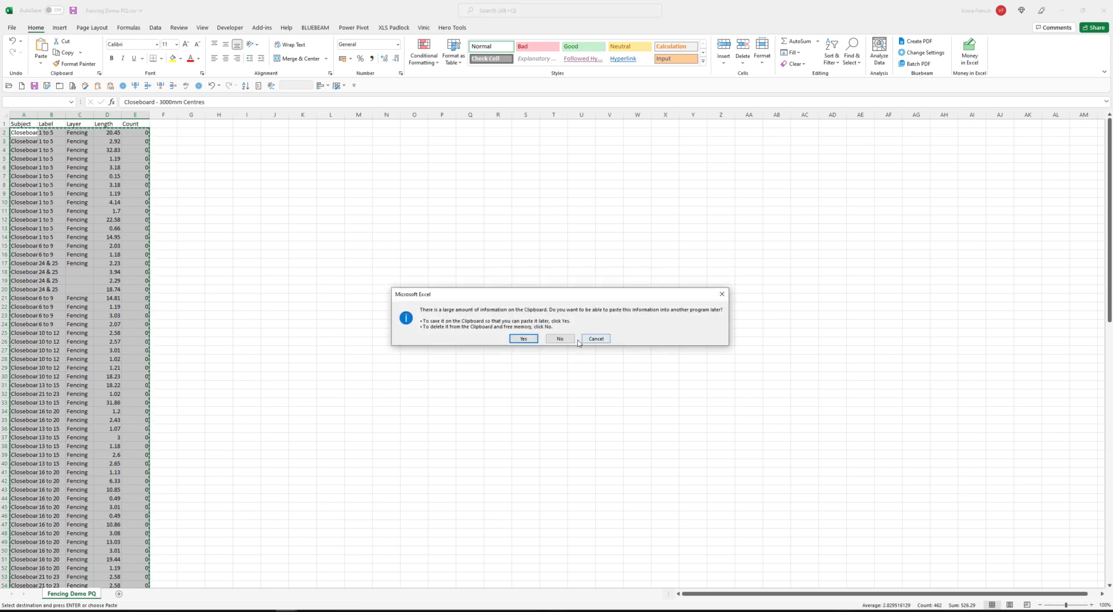
left_click(569, 341)
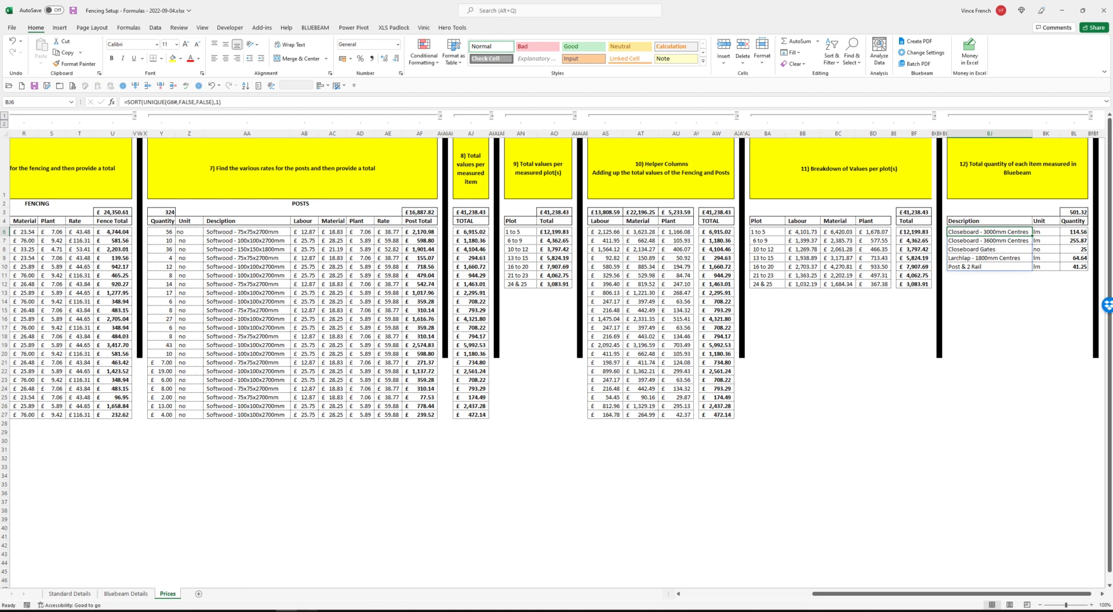
- Switch back to Bluebeam, start a CSV summary of the markups and check its selected columns
mouse_move(286, 610)
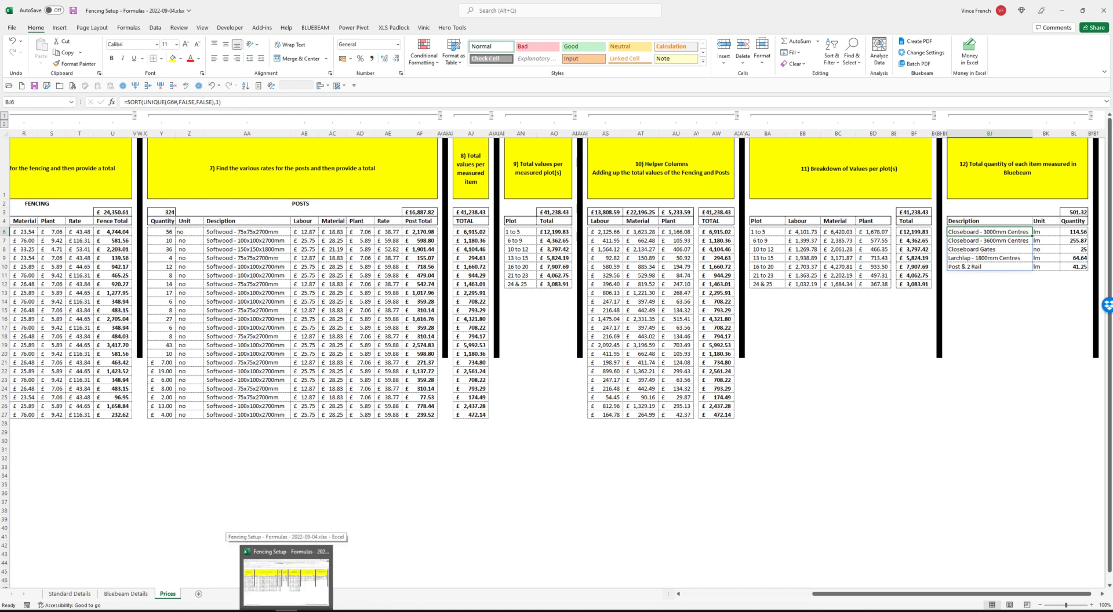
left_click(478, 609)
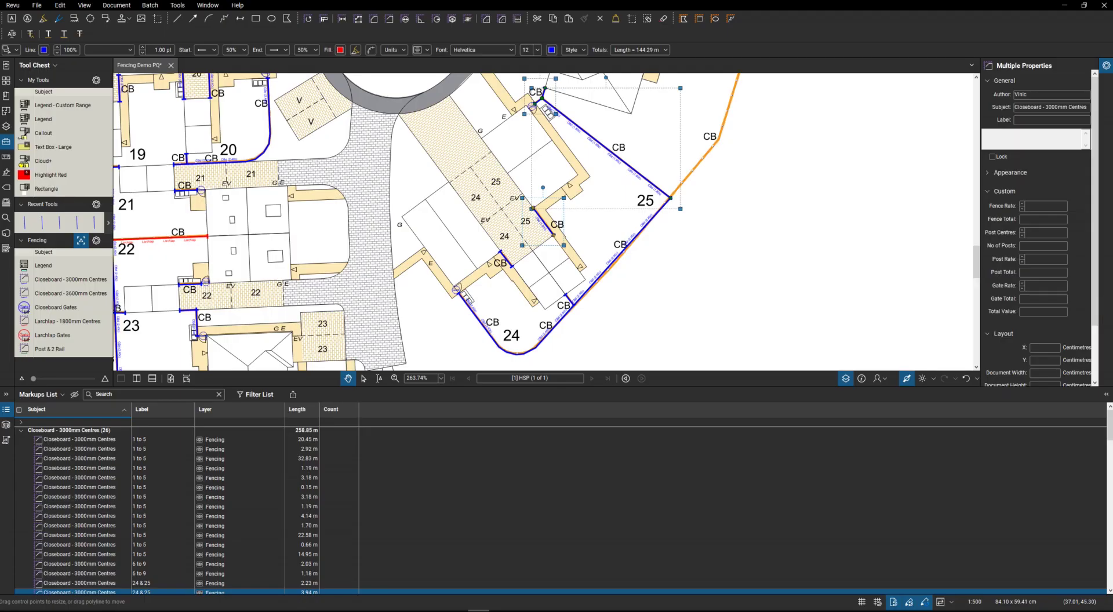
left_click(293, 394)
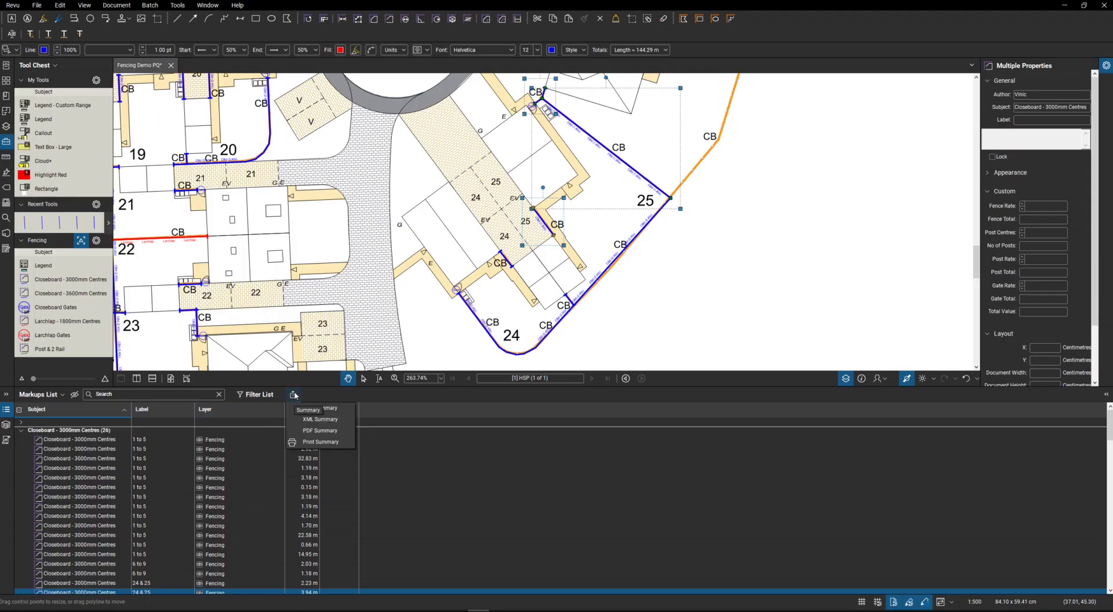
left_click(324, 410)
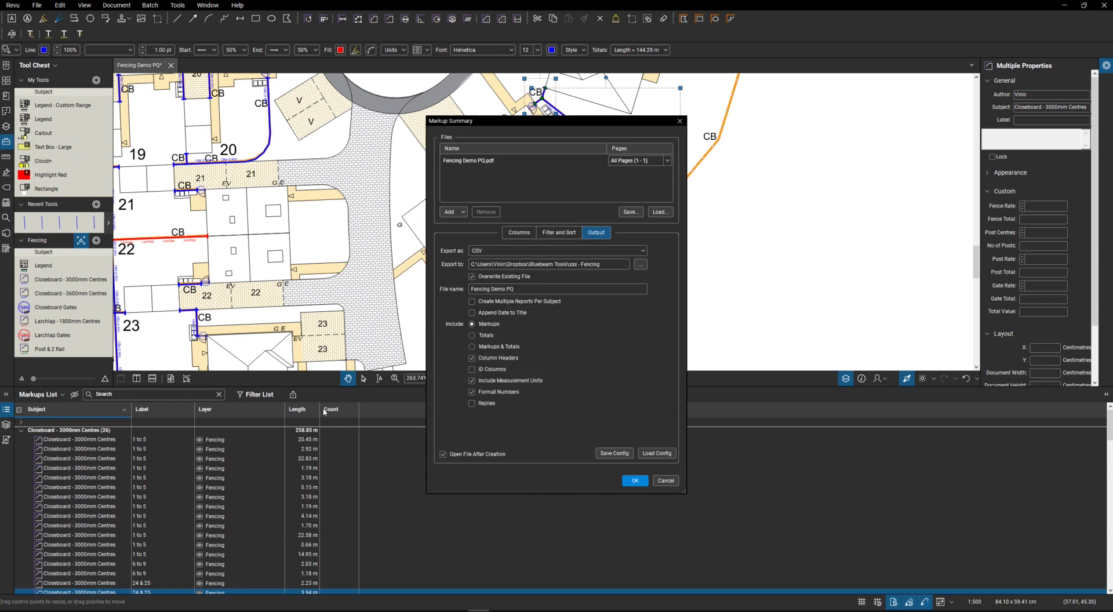
left_click(528, 234)
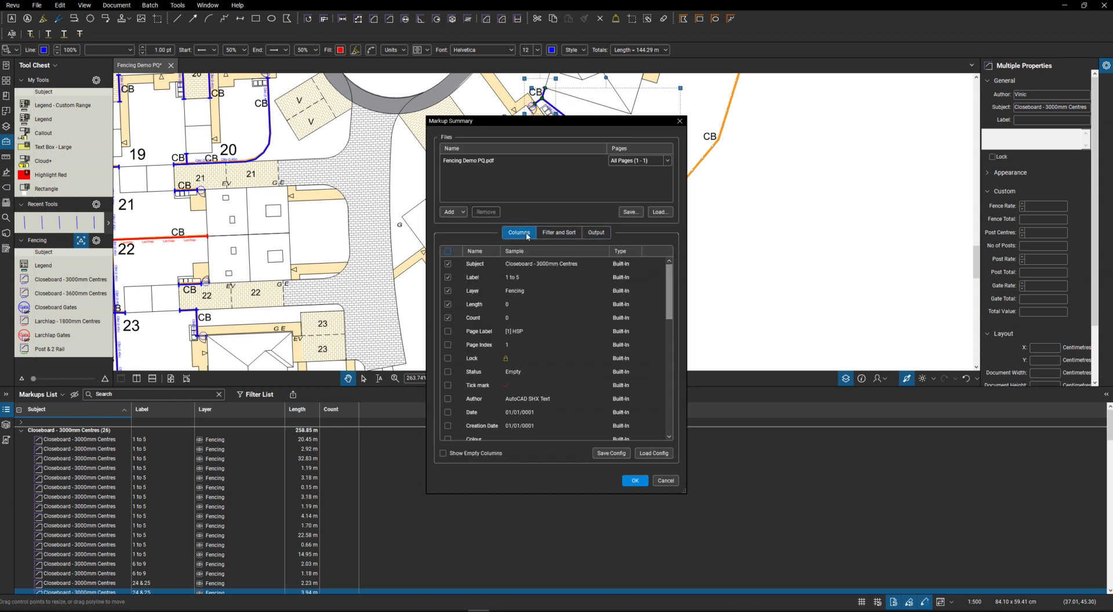
scroll(516, 399, "down", 8)
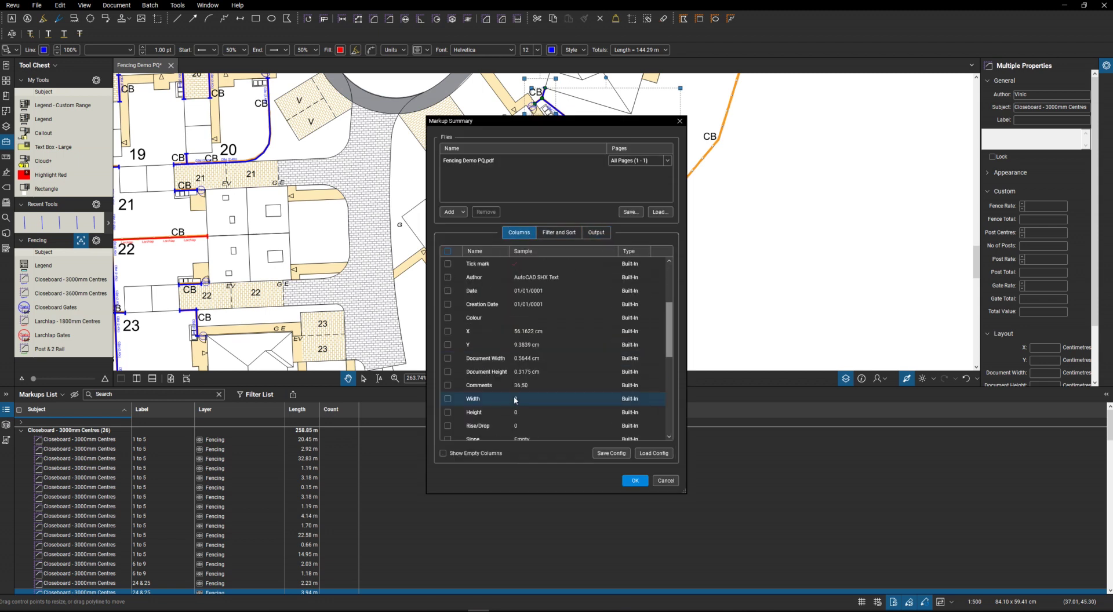
scroll(515, 401, "up", 3)
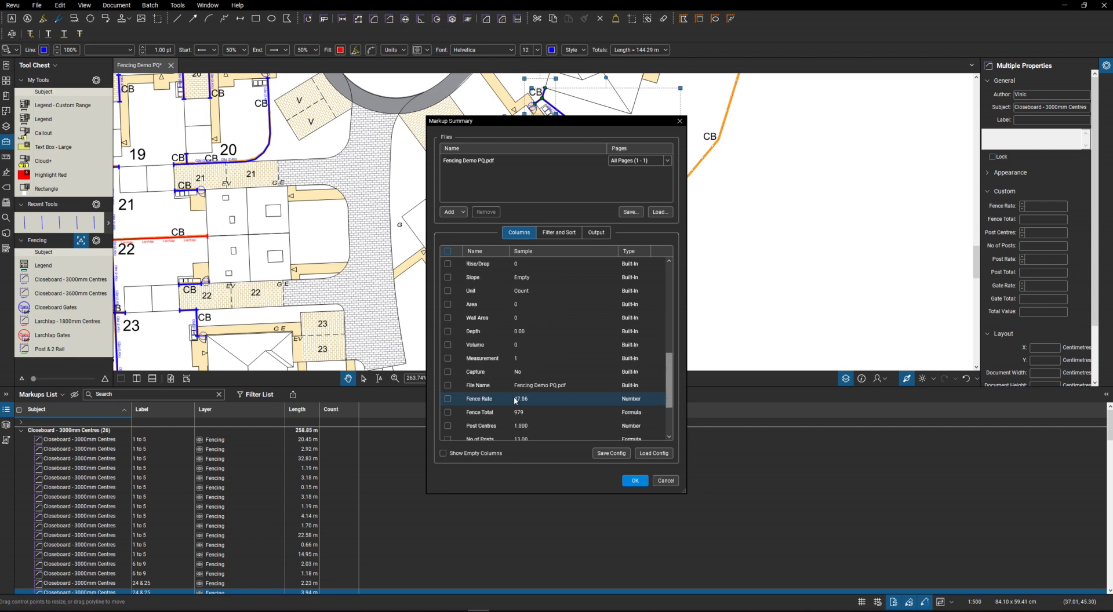
scroll(515, 400, "up", 4)
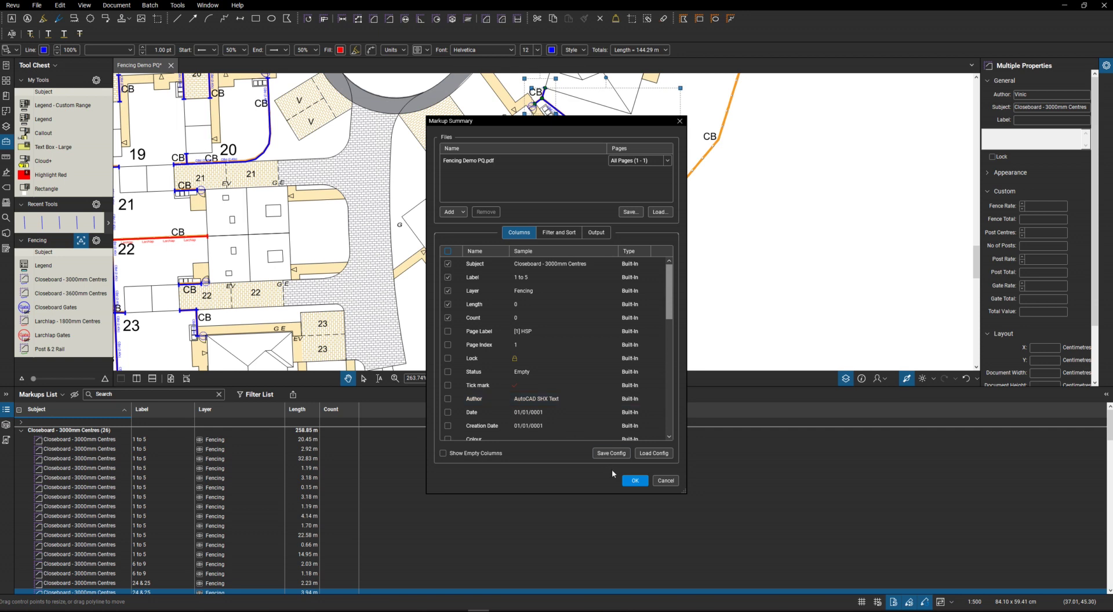
- Exclude measurement units from the summary output and export the markups to the Fencing Demo PQ CSV file
left_click(560, 235)
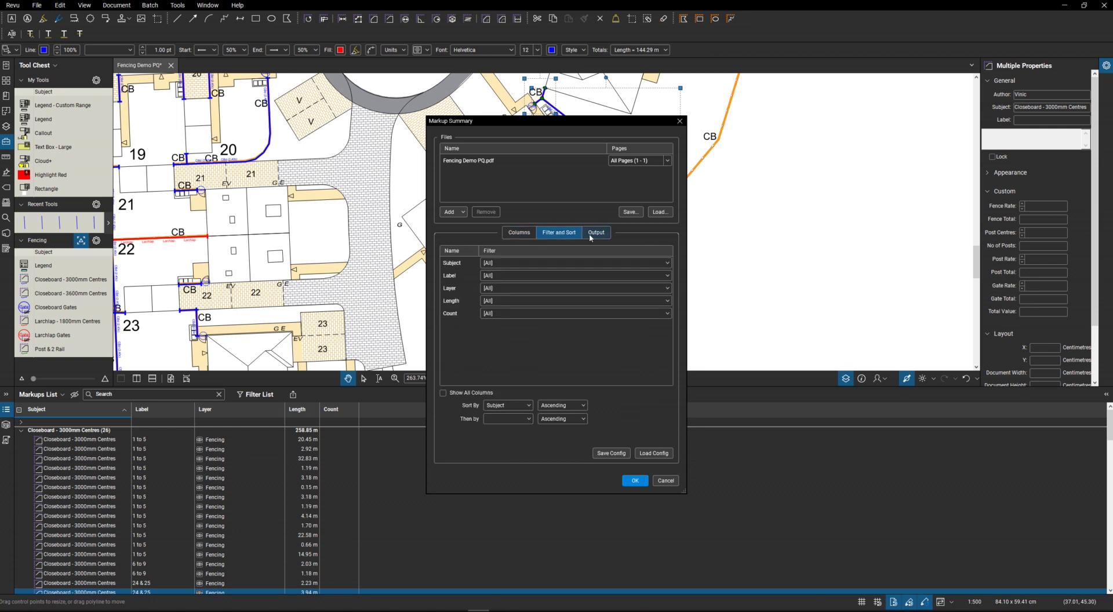
left_click(591, 234)
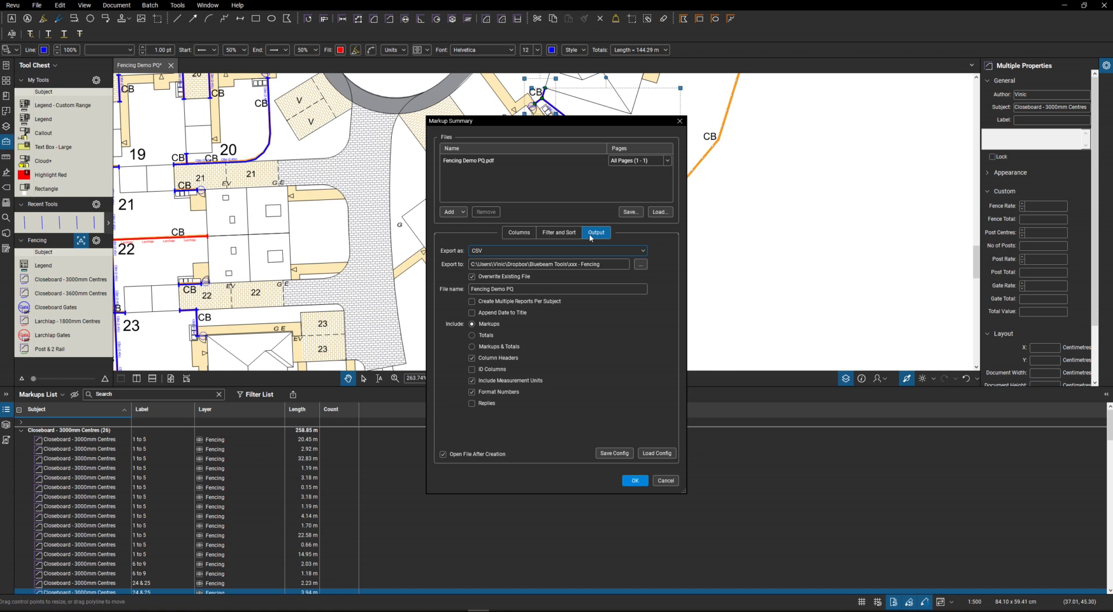
left_click(472, 382)
left_click(638, 485)
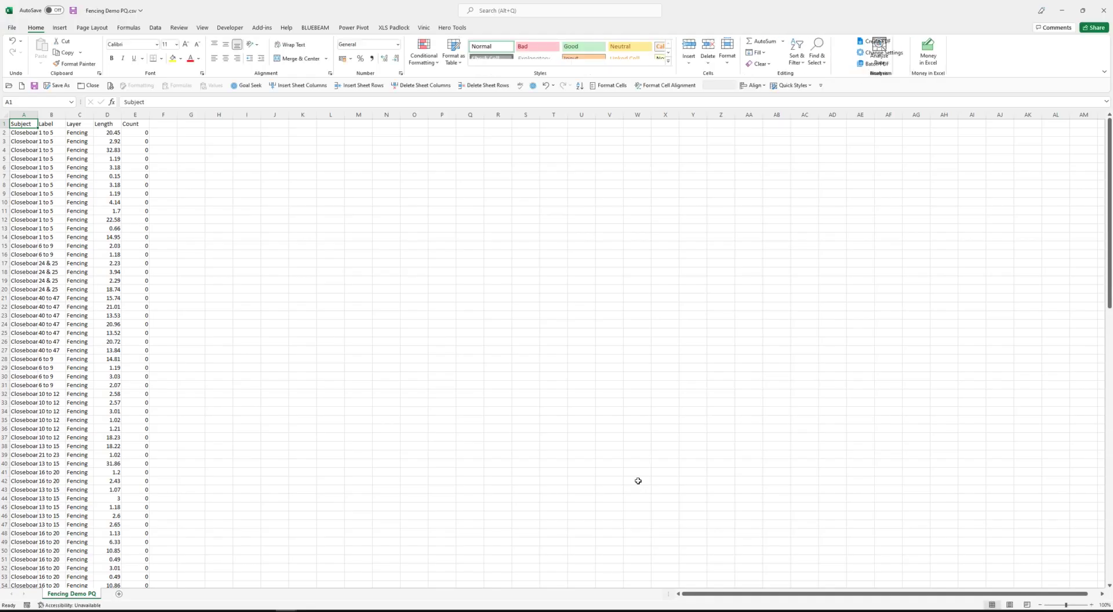
- Copy all the markup data rows below the headers in Fencing Demo PQ.csv, from cell A2 to E103
left_click(284, 394)
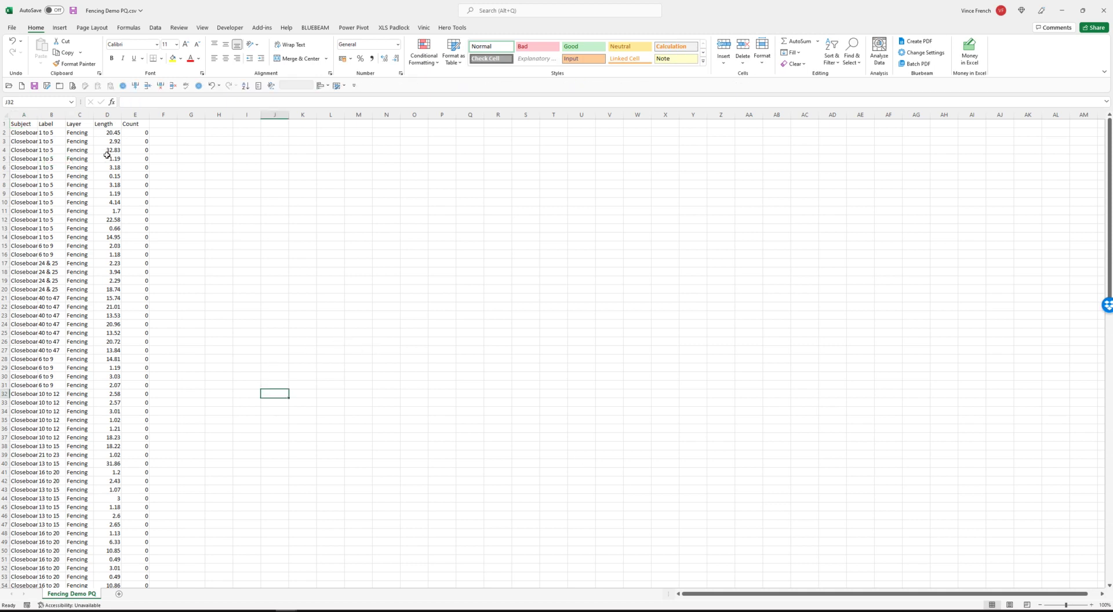
left_click(20, 134)
key("ctrl+shift+Down")
key("ctrl+shift+Right")
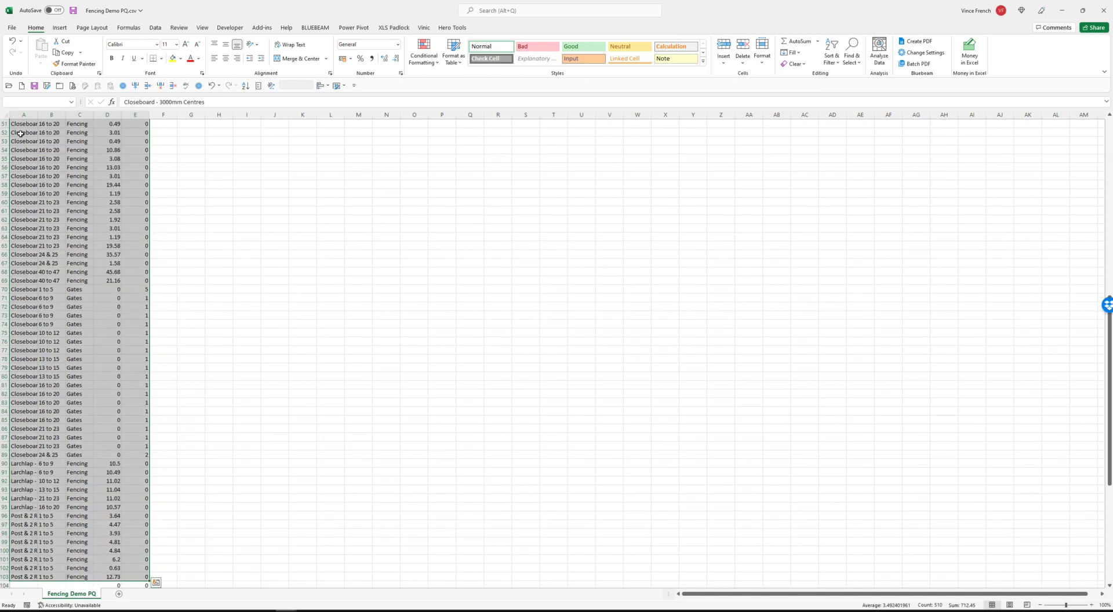
right_click(88, 237)
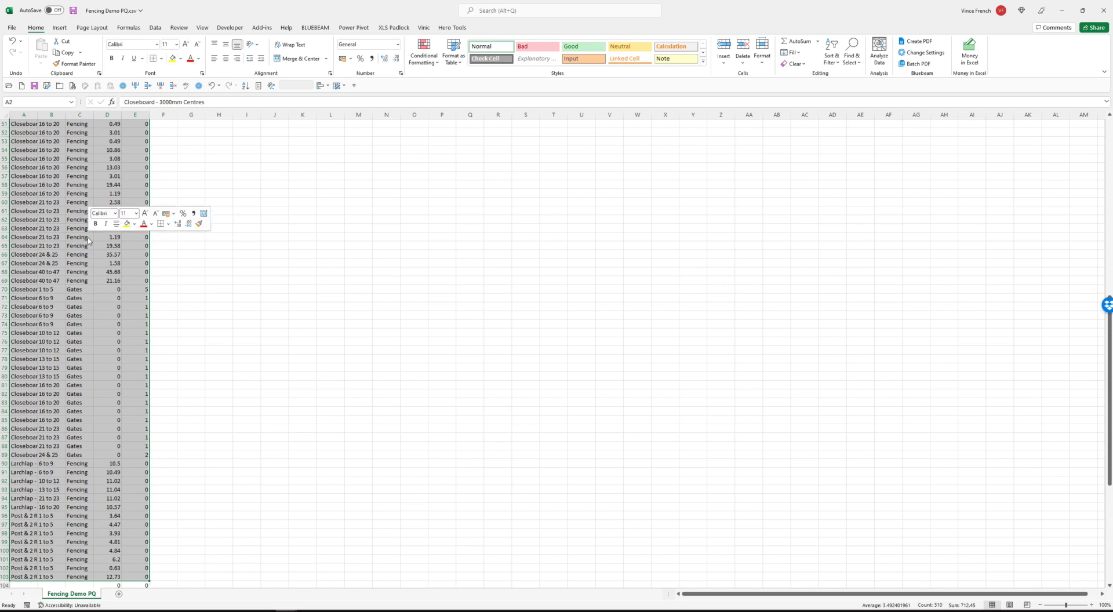
left_click(111, 285)
scroll(203, 331, "up", 17)
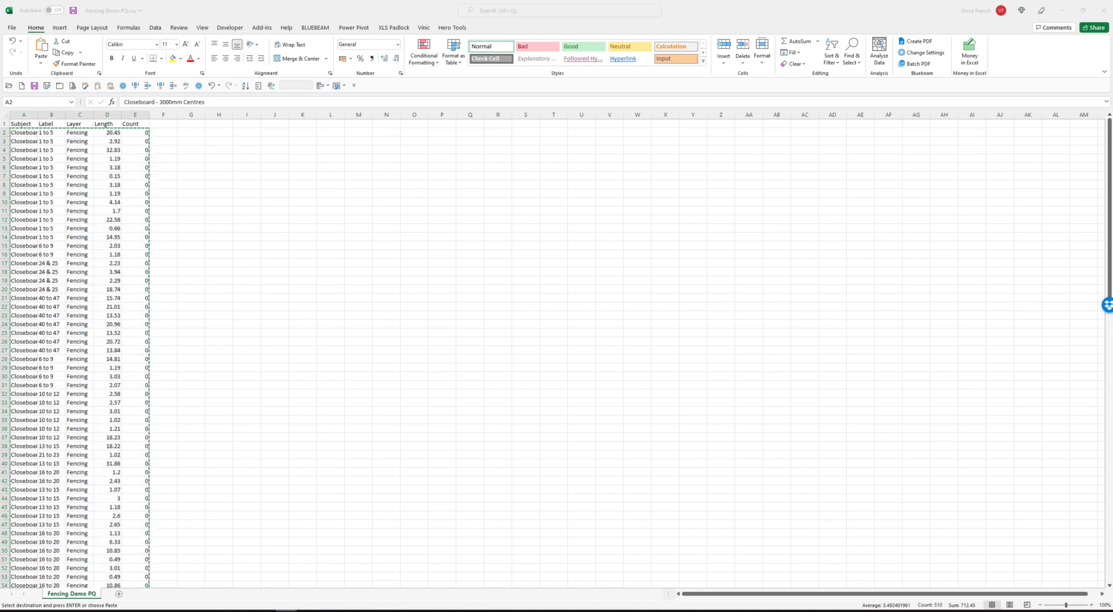
- Paste the copied markup data as values at cell A4 of the Bluebeam Details sheet in the Fencing Setup - Formulas workbook
left_click(235, 580)
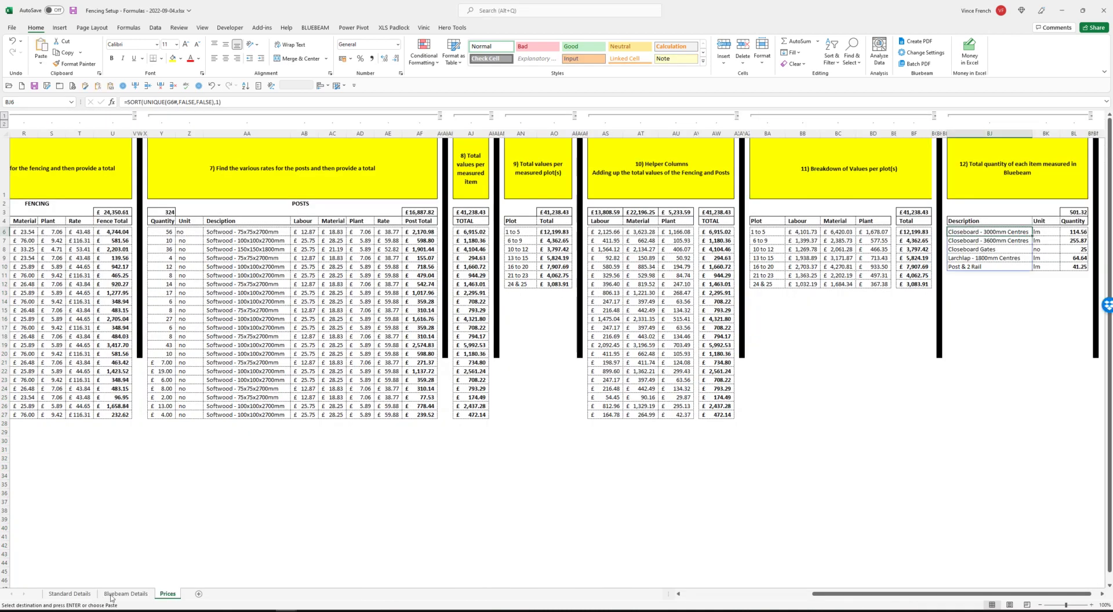
left_click(101, 594)
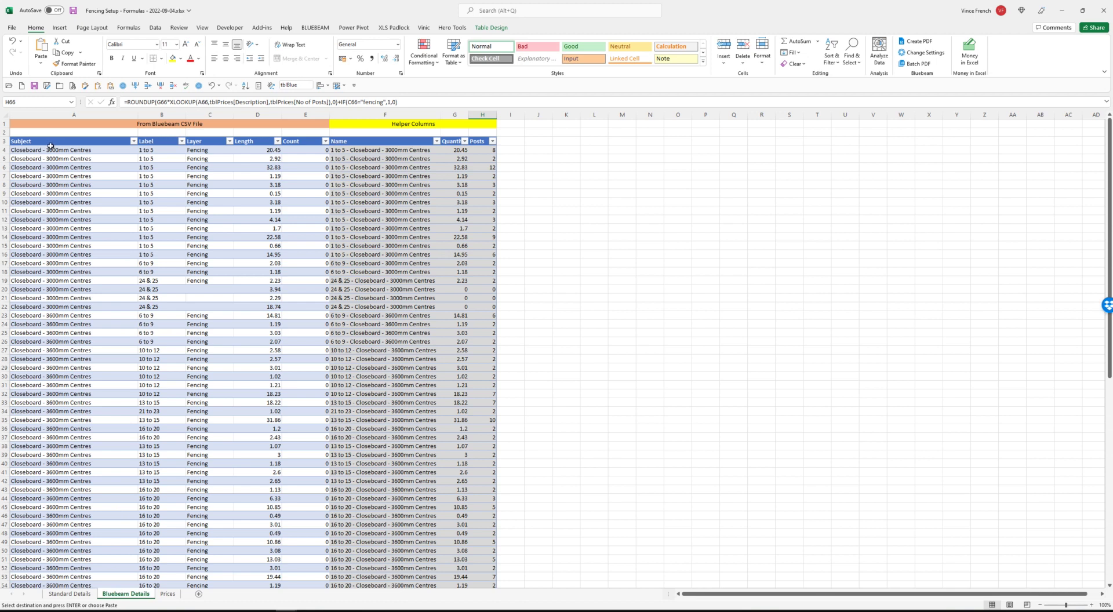
right_click(51, 149)
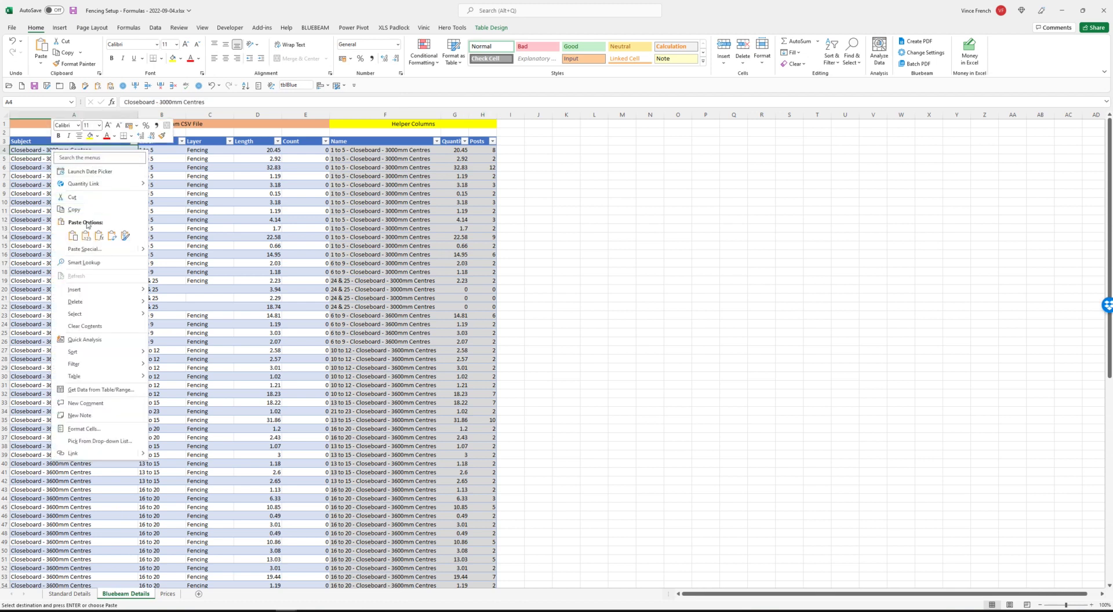
left_click(86, 236)
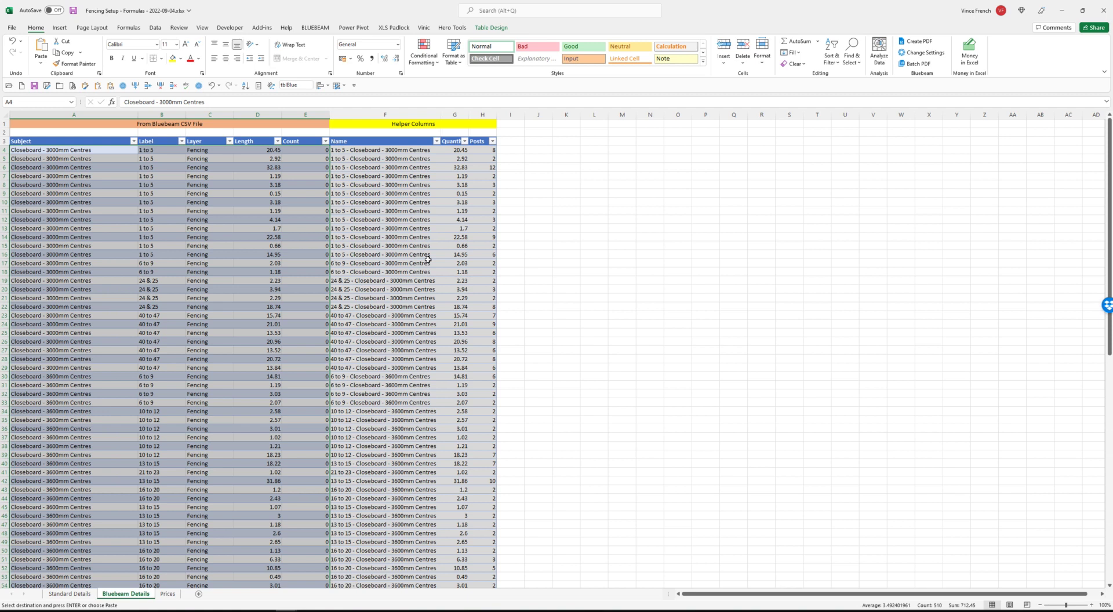
scroll(428, 275, "down", 20)
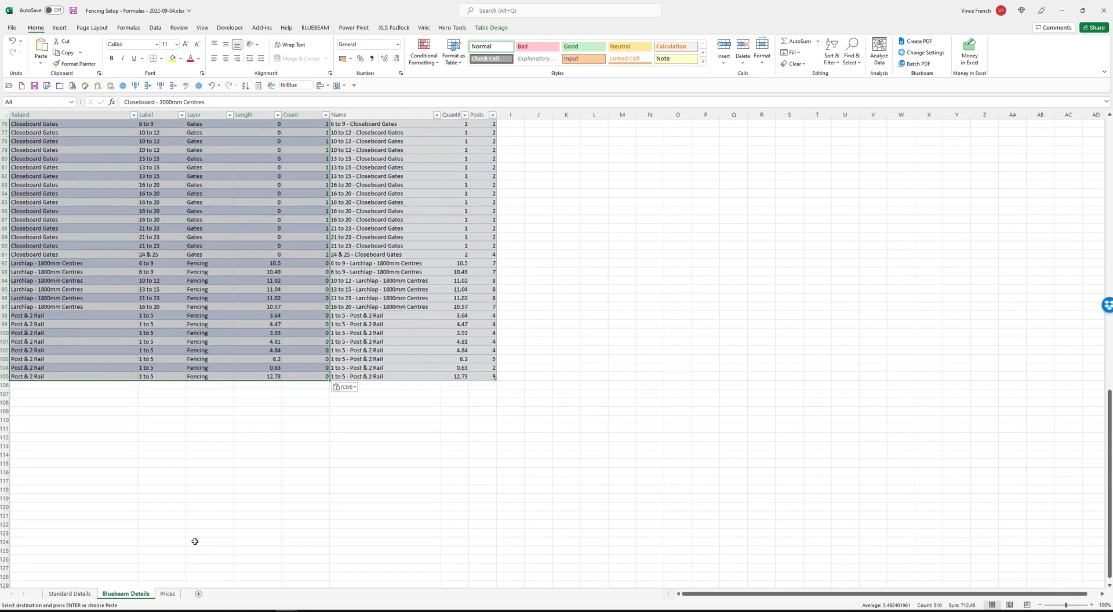
- Review the Prices sheet's sections for the plots 40 to 47 items, rates, plot totals and value breakdown
left_click(169, 597)
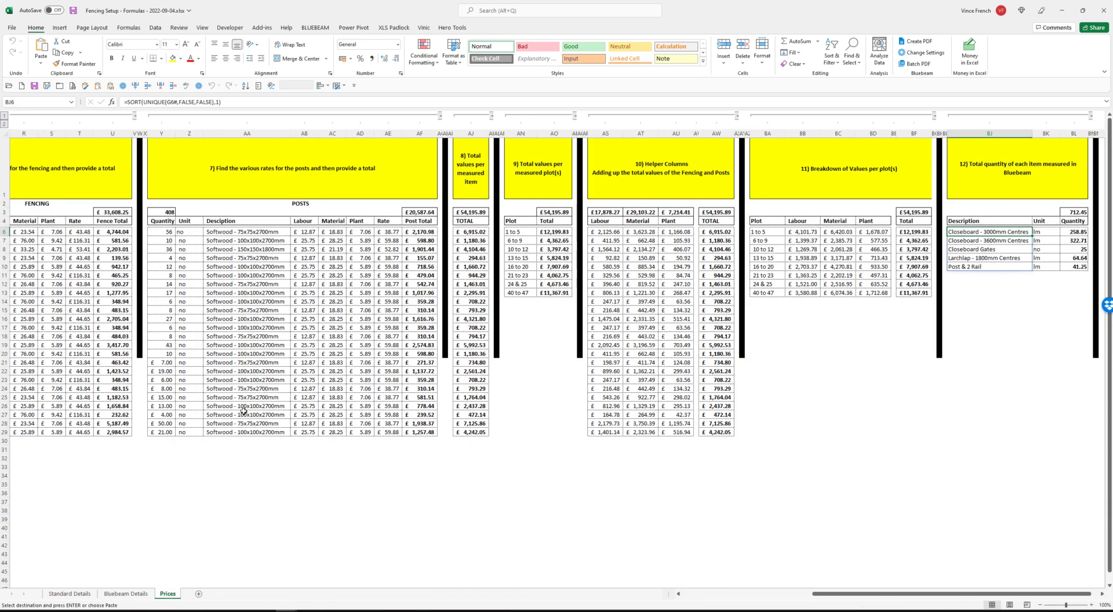
left_click_drag(848, 599, 698, 599)
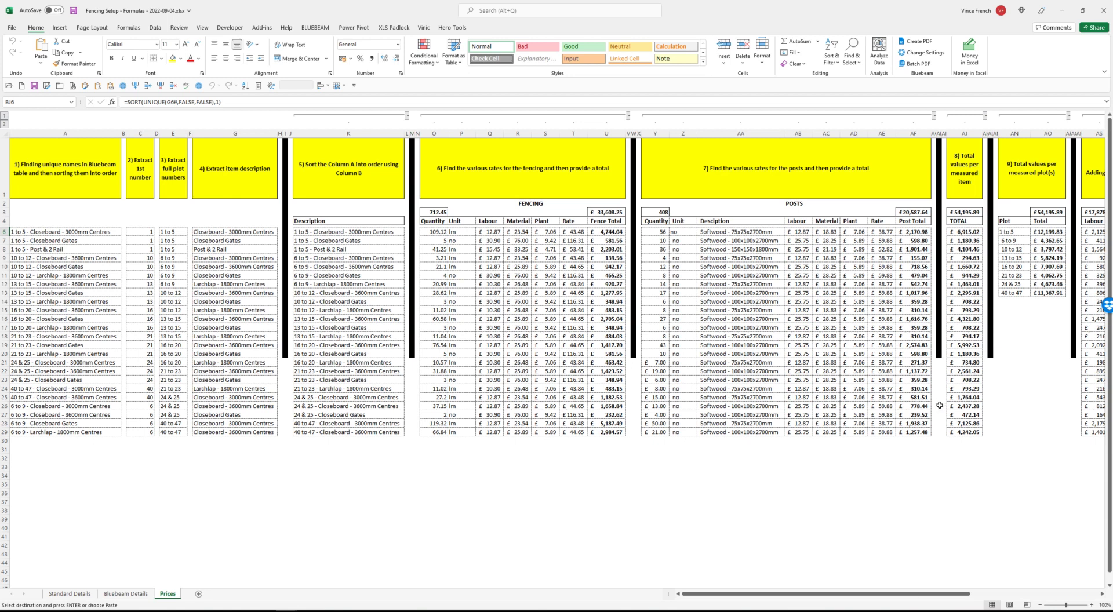
left_click_drag(912, 594, 949, 593)
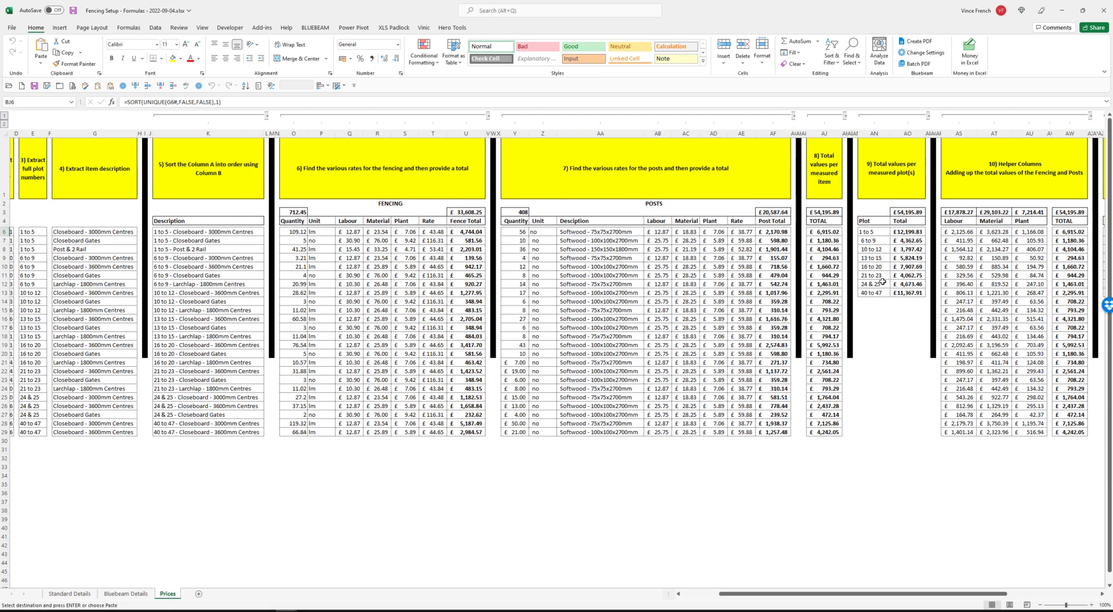
left_click_drag(917, 595, 977, 597)
left_click_drag(999, 597, 1007, 596)
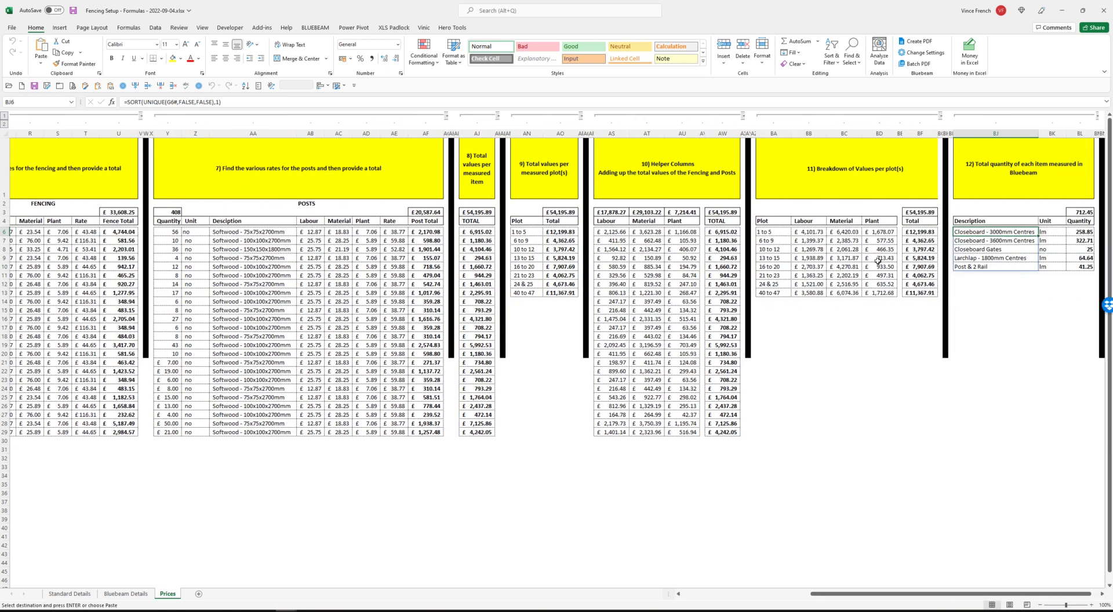